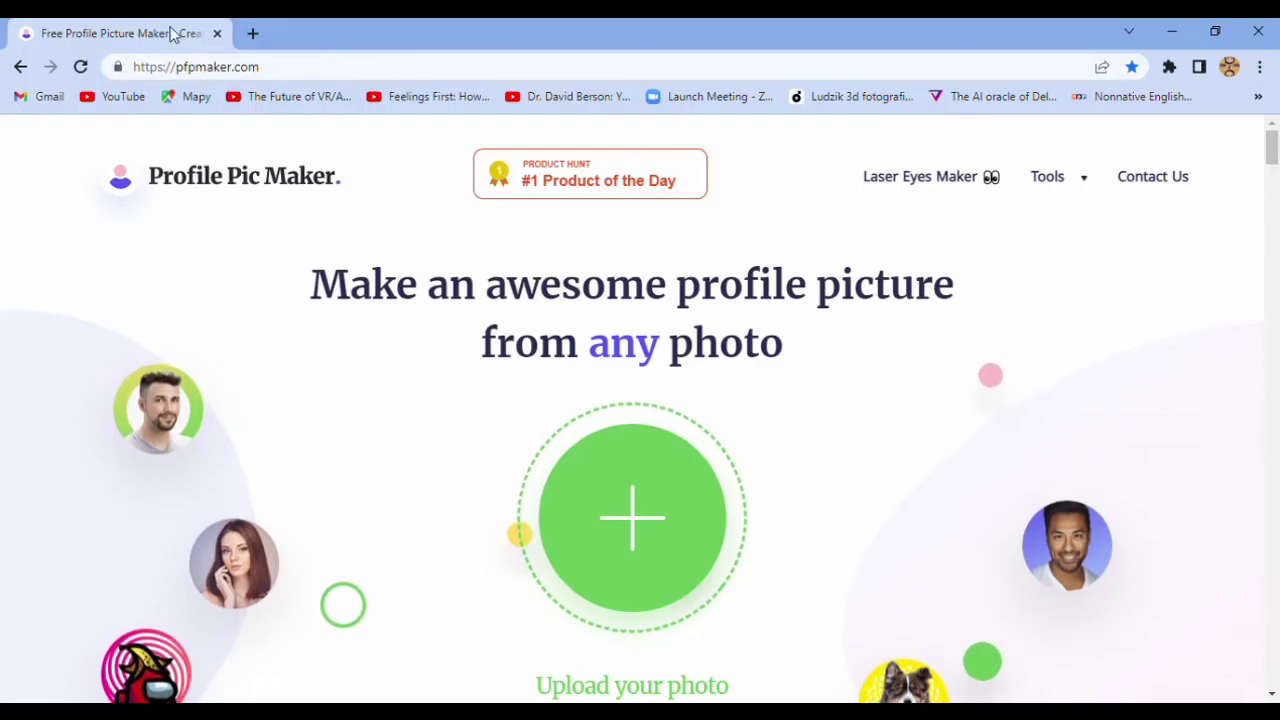
pyautogui.scroll(-4, 1187, 277)
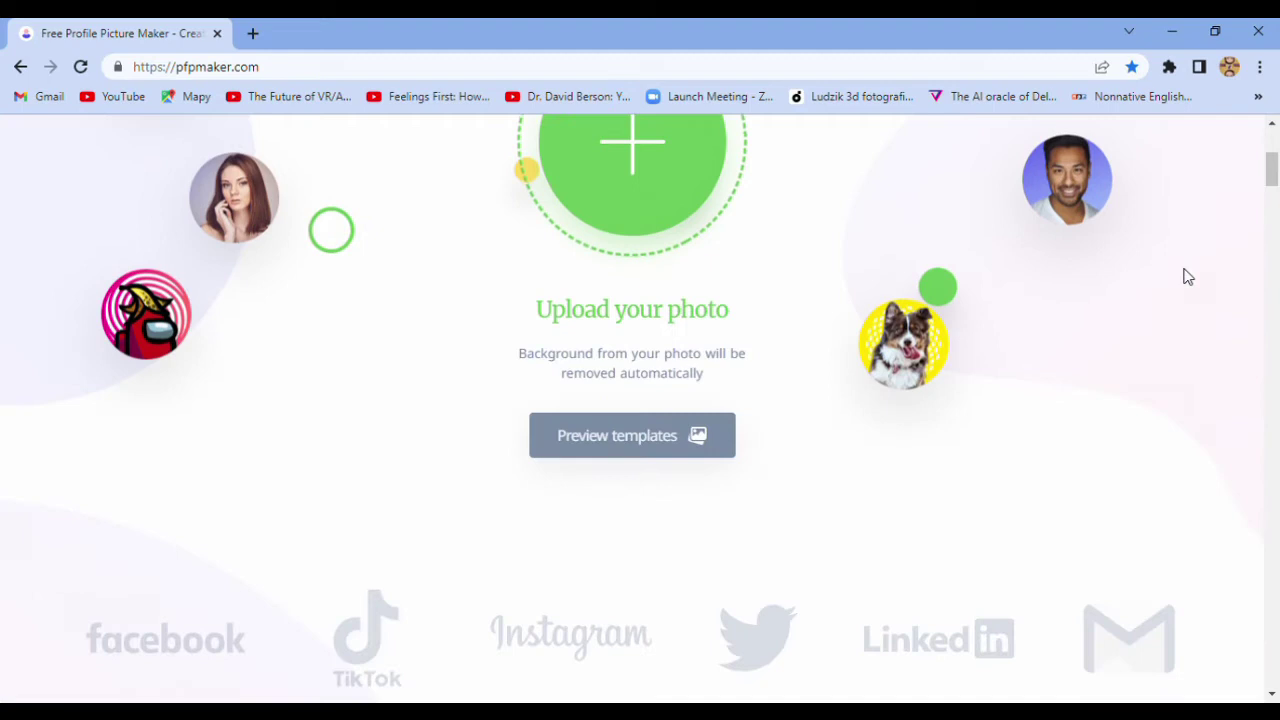
pyautogui.scroll(-3, 1187, 277)
pyautogui.scroll(-4, 1187, 277)
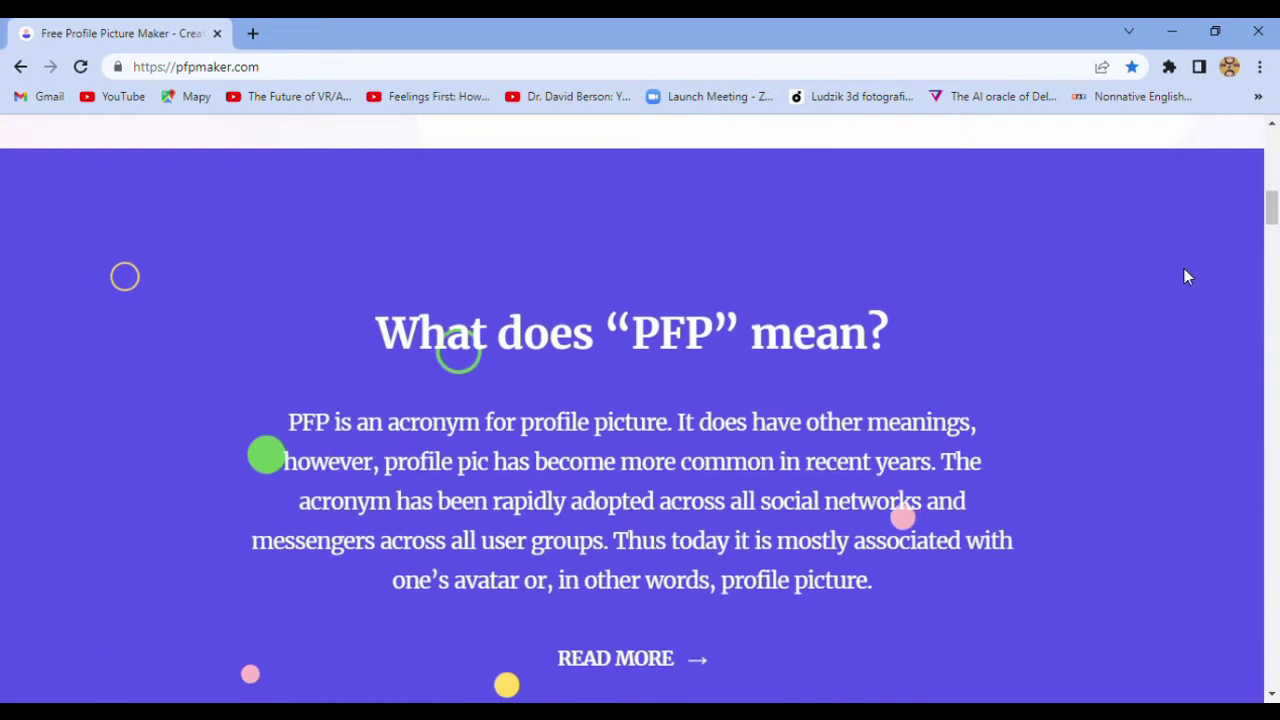
pyautogui.scroll(-1, 1183, 268)
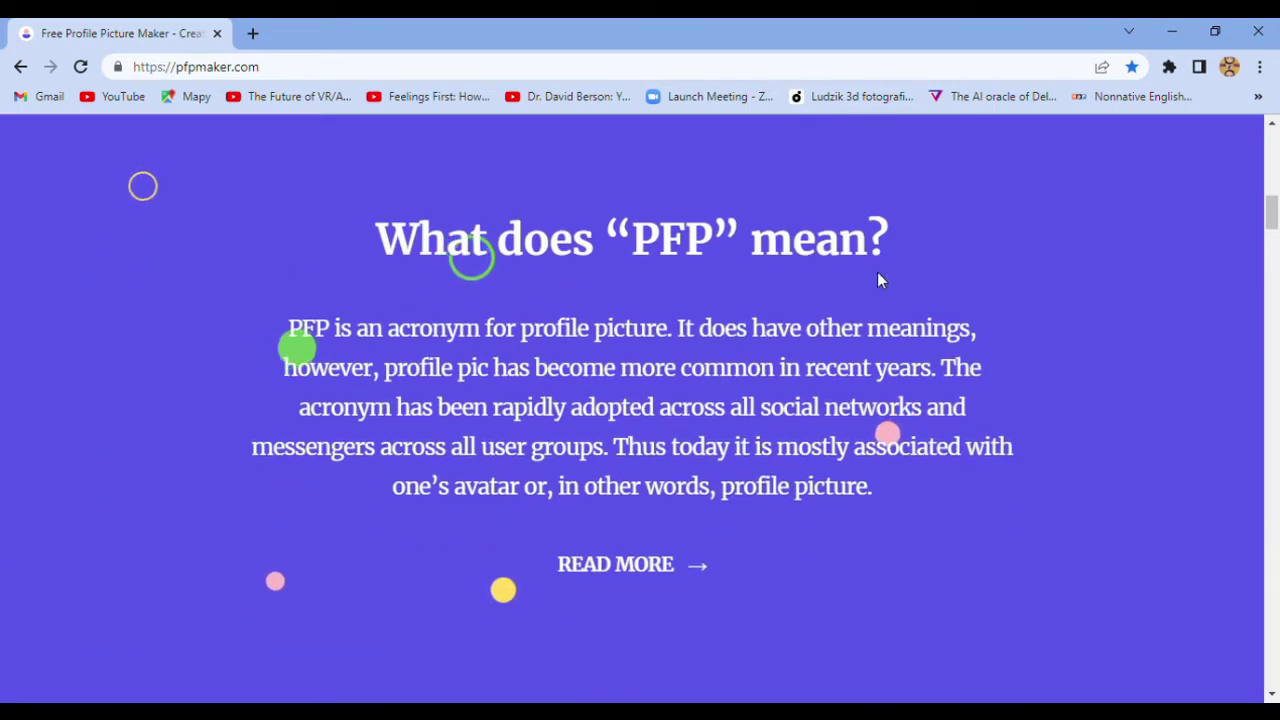
pyautogui.scroll(-4, 1238, 360)
pyautogui.scroll(-2, 1238, 360)
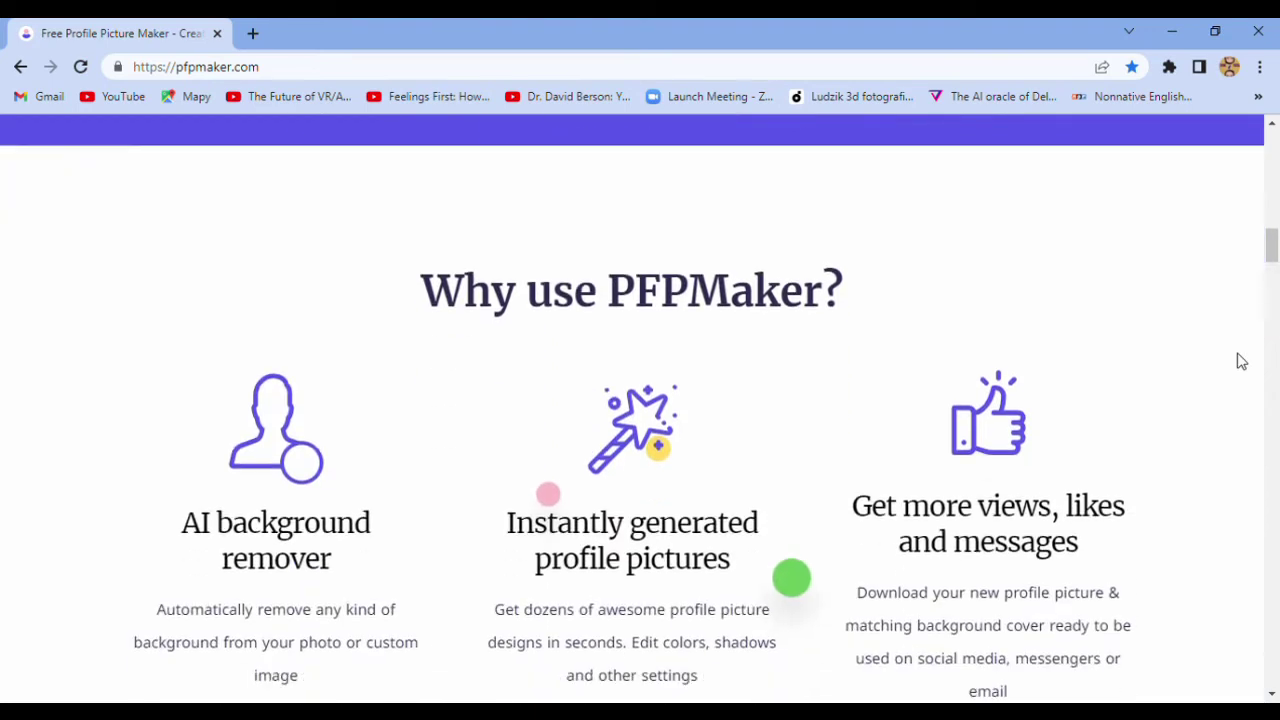
pyautogui.scroll(-2, 1238, 360)
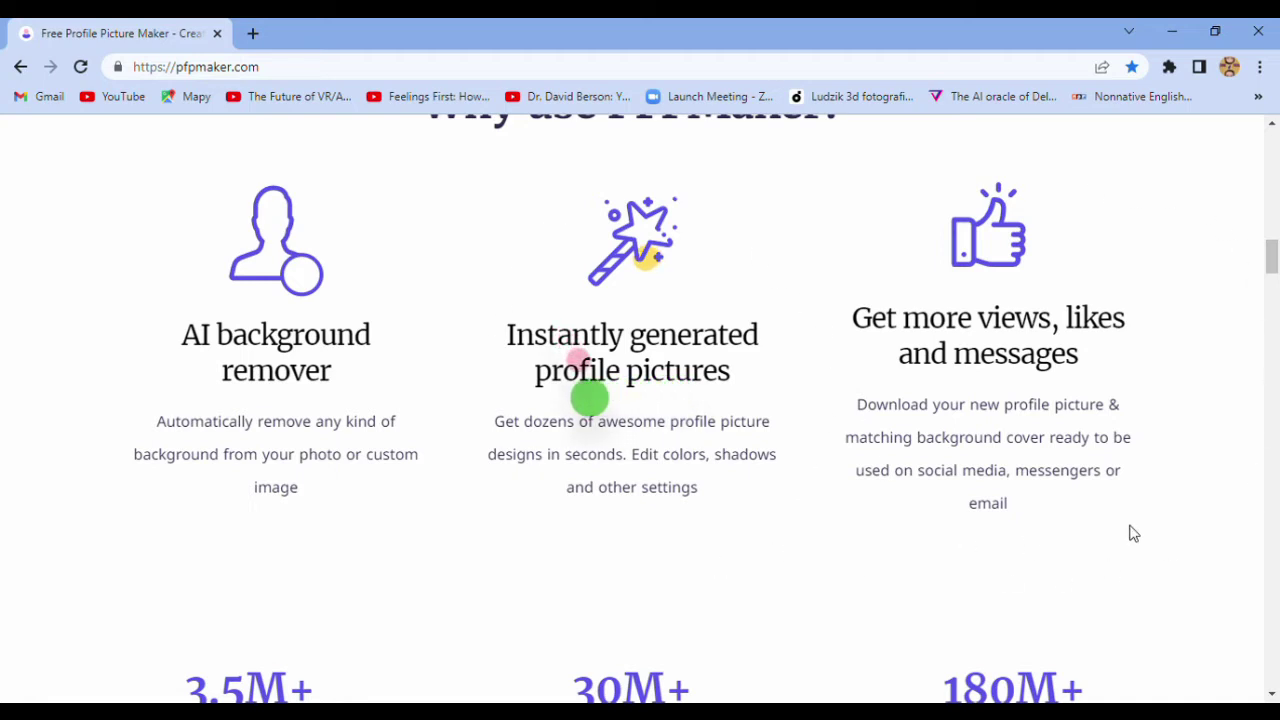
pyautogui.scroll(-3, 1133, 533)
pyautogui.scroll(-3, 1133, 533)
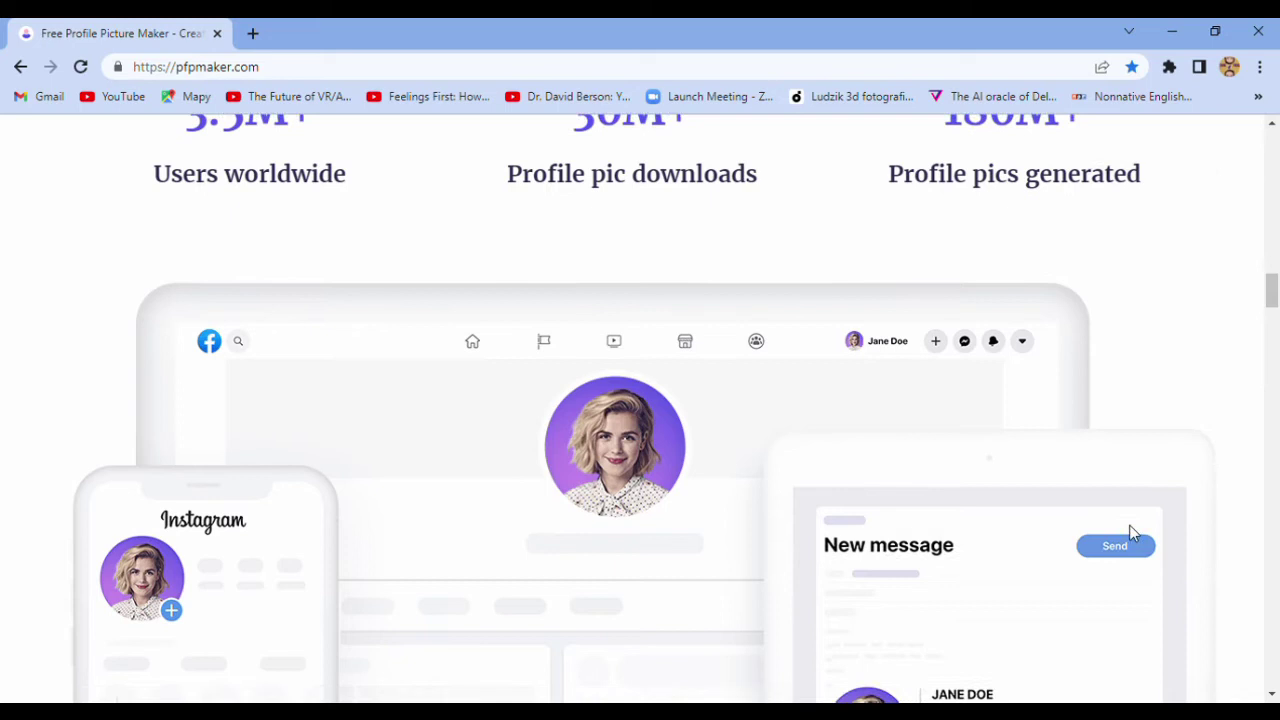
pyautogui.scroll(-3, 1133, 533)
pyautogui.scroll(-3, 1133, 533)
pyautogui.scroll(-3, 1133, 533)
pyautogui.scroll(-4, 1131, 526)
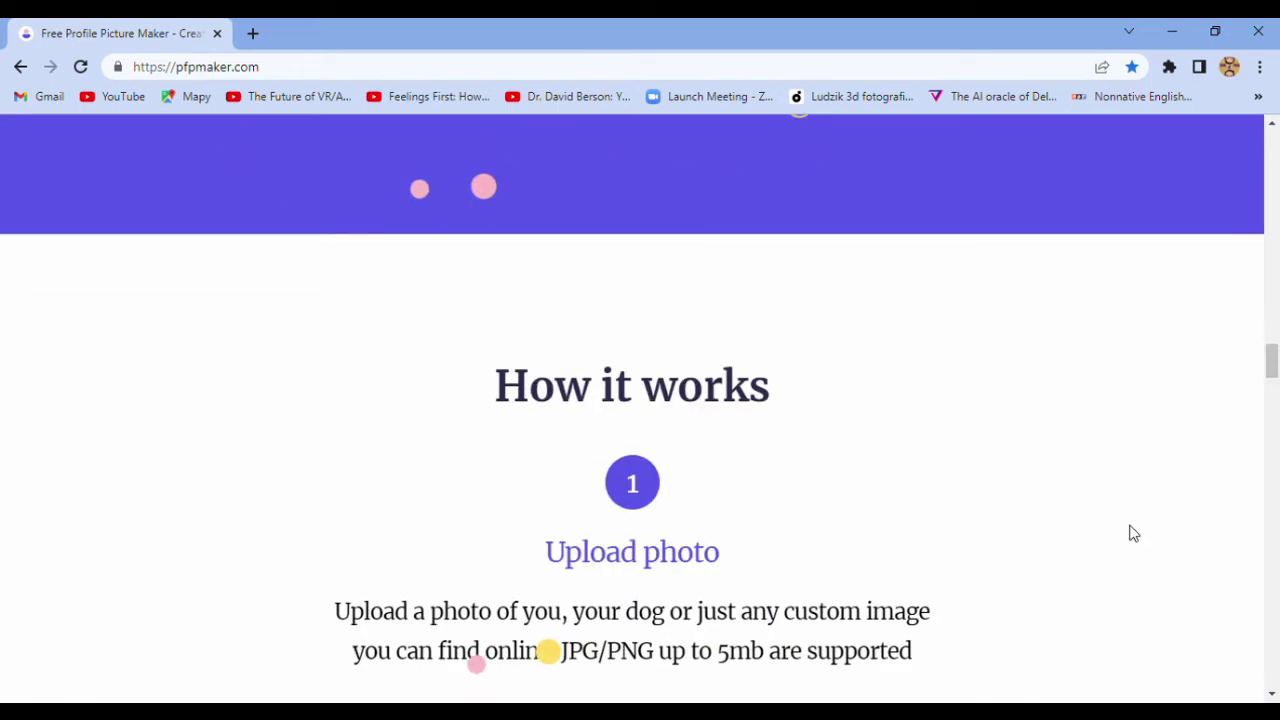
pyautogui.scroll(-2, 1130, 515)
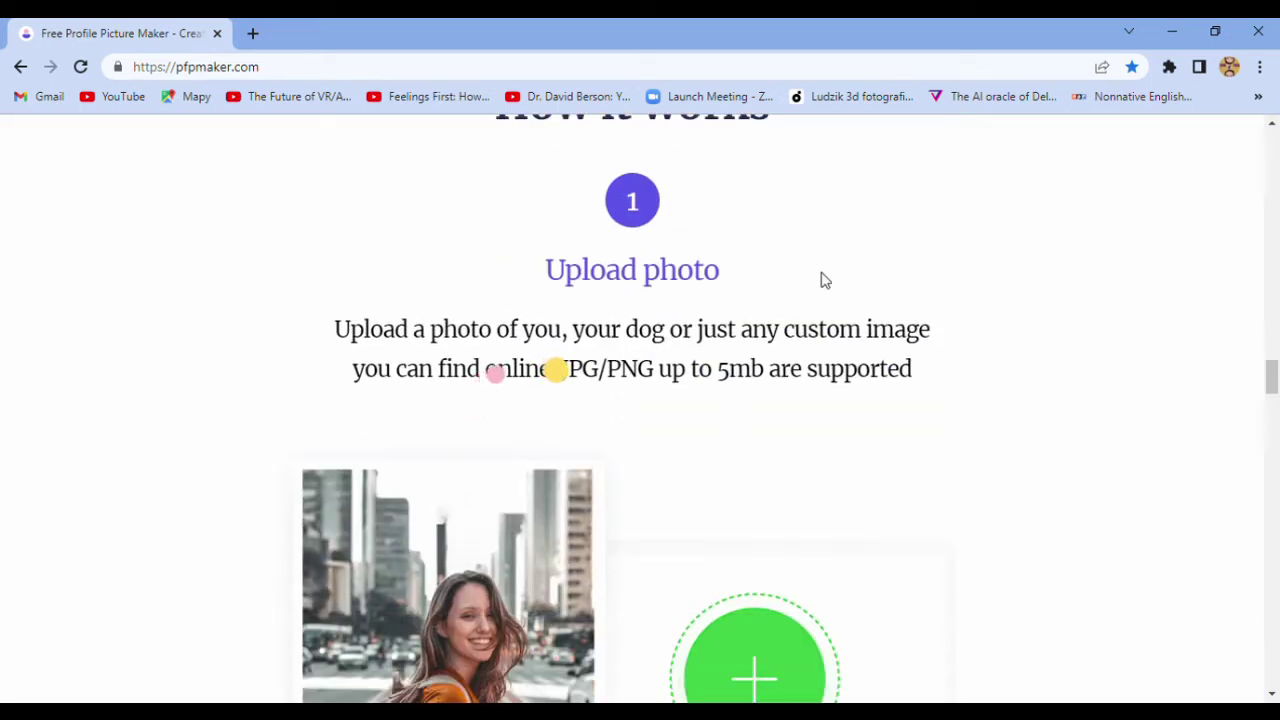
pyautogui.scroll(-3, 1080, 370)
pyautogui.scroll(-4, 1075, 377)
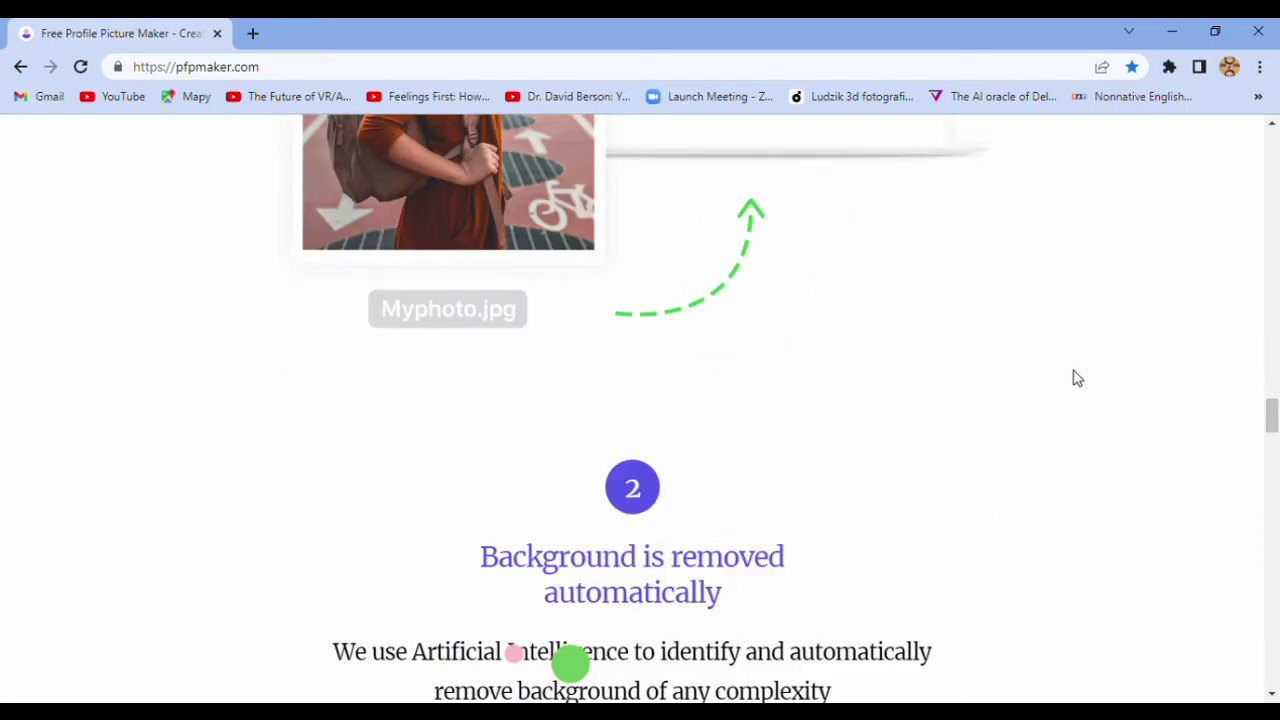
pyautogui.scroll(-4, 1077, 378)
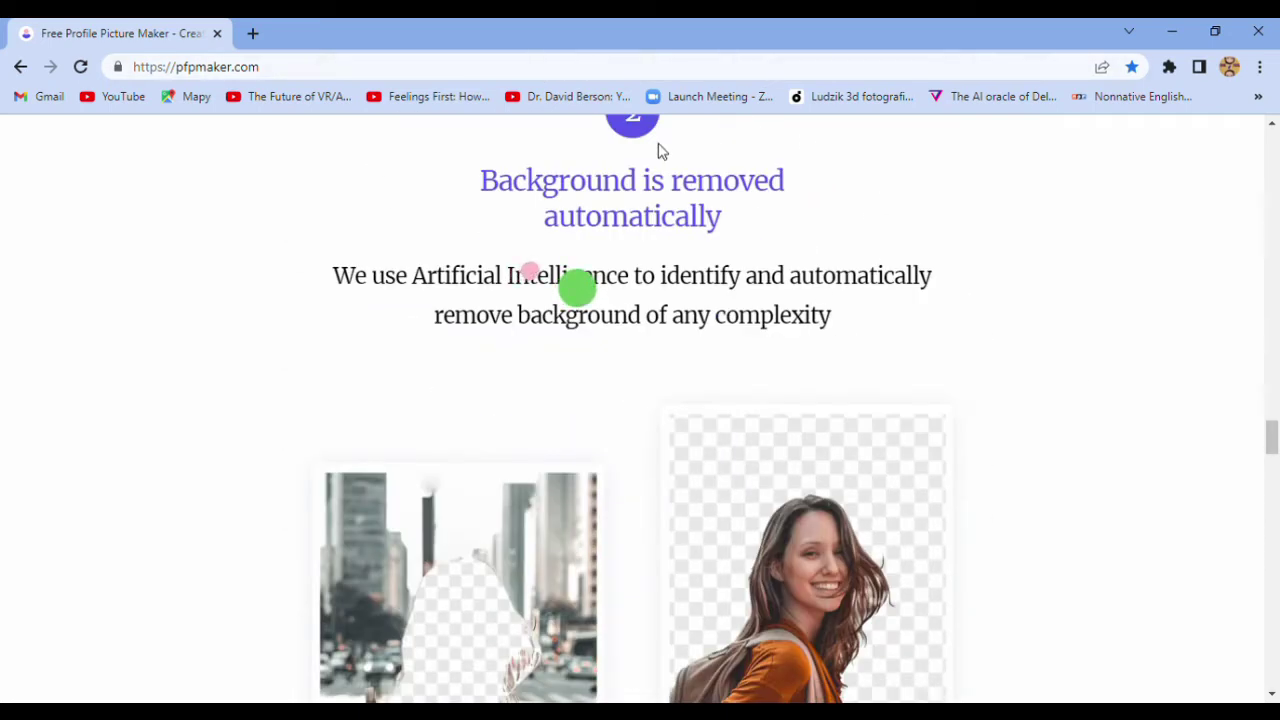
pyautogui.scroll(-3, 996, 275)
pyautogui.scroll(-4, 994, 277)
pyautogui.scroll(-1, 994, 277)
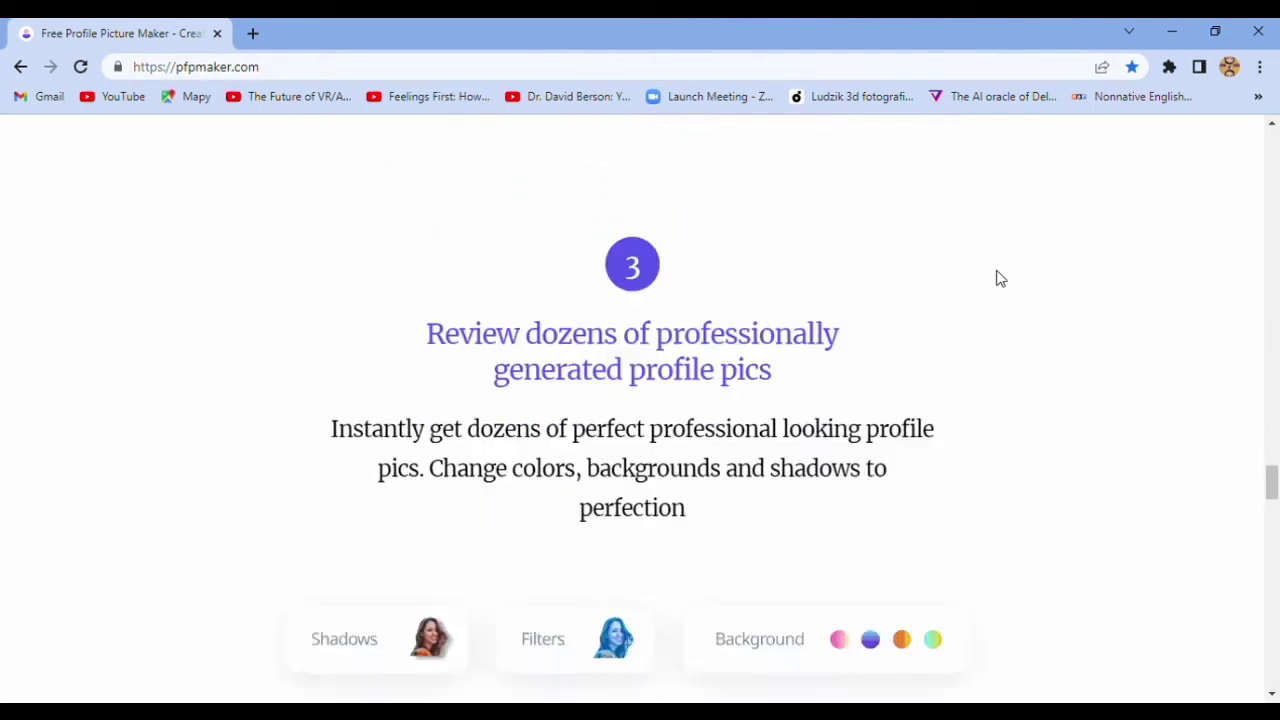
pyautogui.scroll(-2, 994, 277)
pyautogui.scroll(-2, 1006, 369)
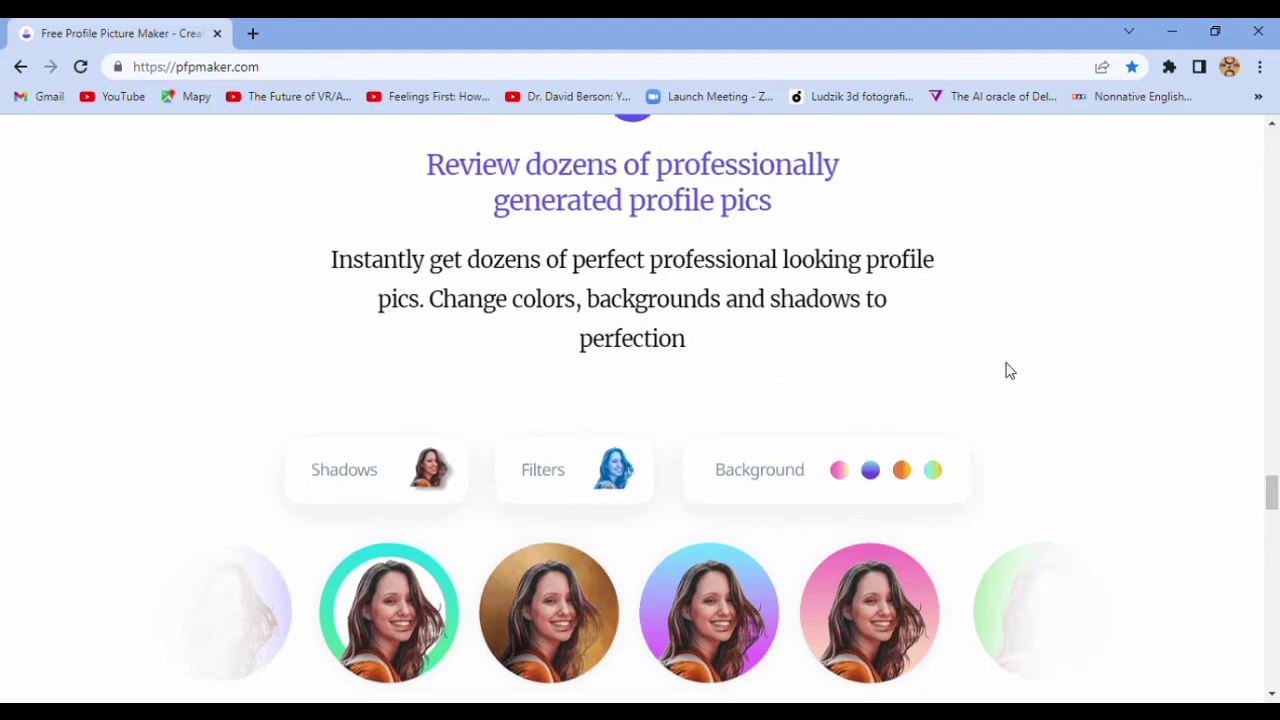
pyautogui.scroll(-2, 1006, 369)
pyautogui.scroll(3, 1277, 533)
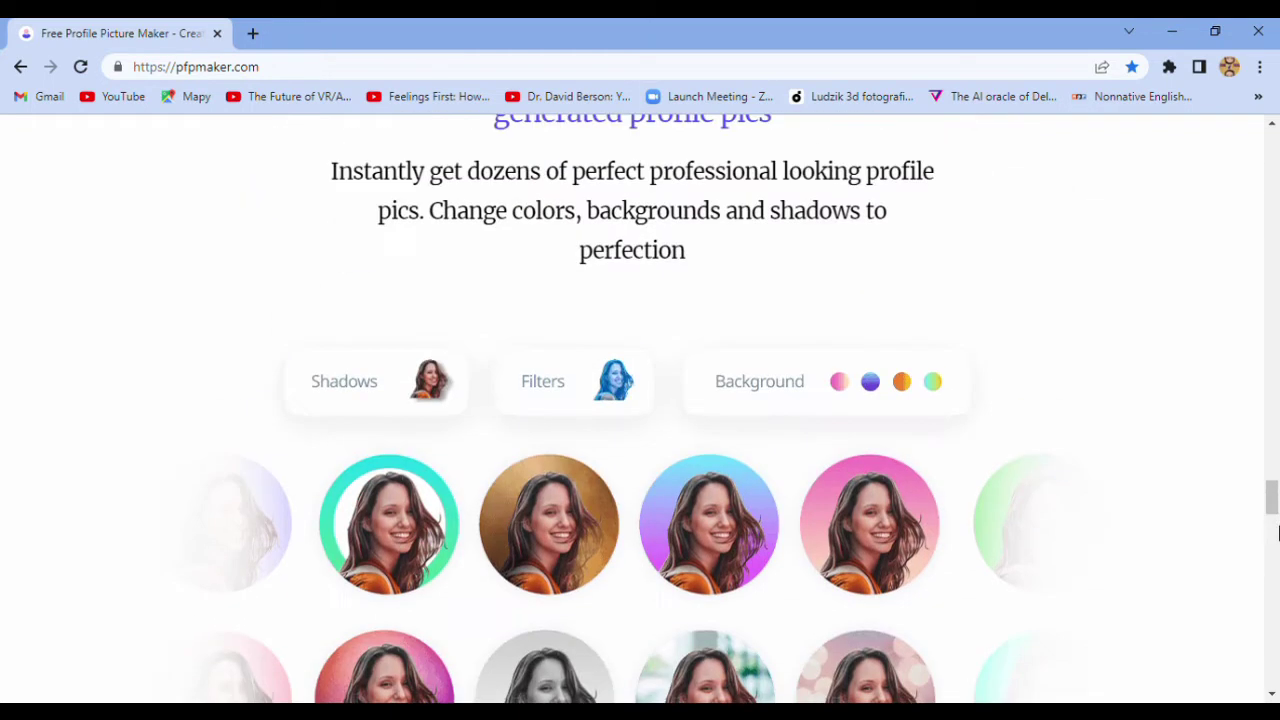
pyautogui.press('Home')
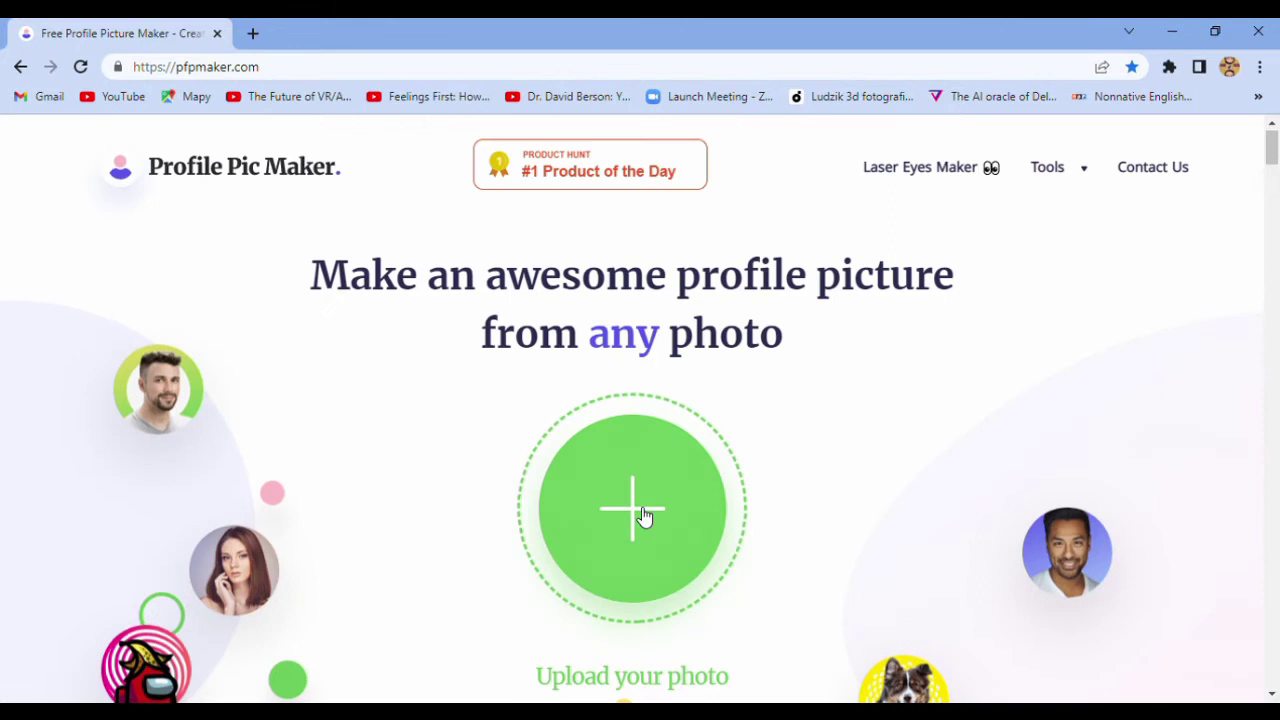
# Upload the chosen portrait photo and let Profile Pic Maker generate profile pictures.
pyautogui.click(637, 516)
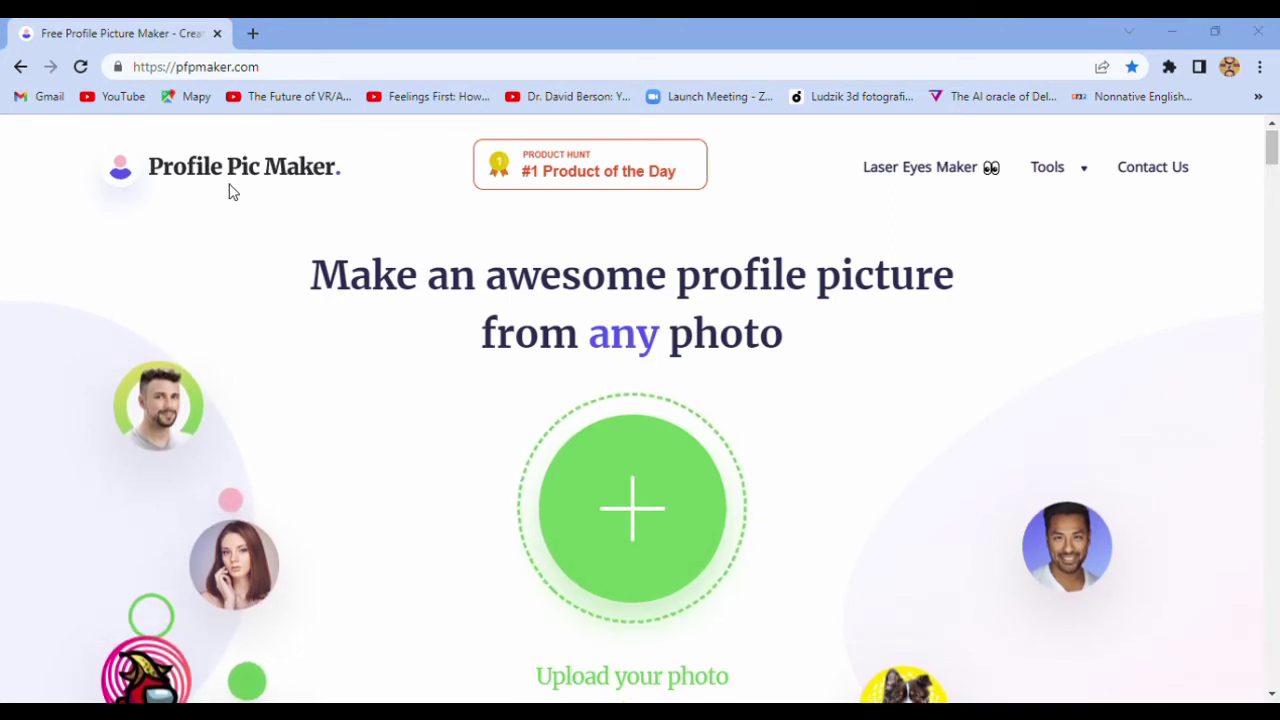
pyautogui.click(1130, 315)
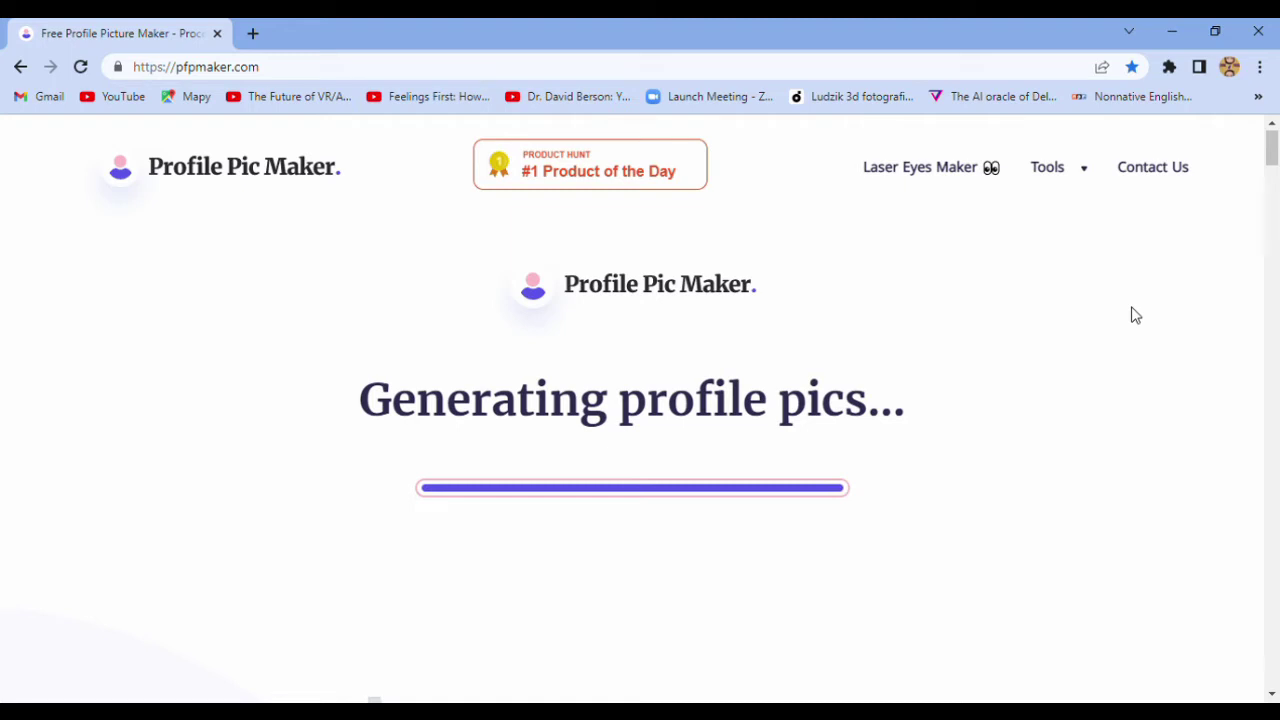
# Browse the generated portrait grid and preview the Creative style set.
pyautogui.scroll(-1, 1136, 316)
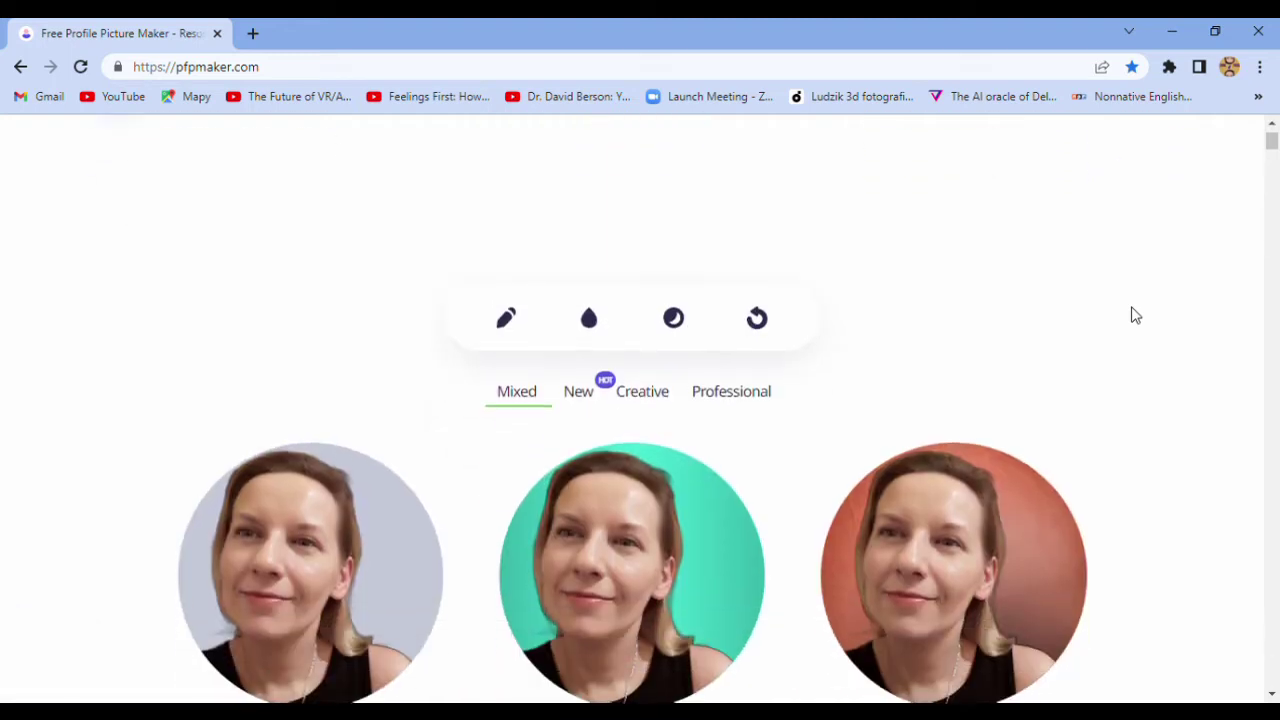
pyautogui.scroll(-1, 1136, 316)
pyautogui.scroll(1, 1136, 316)
pyautogui.scroll(-1, 1136, 316)
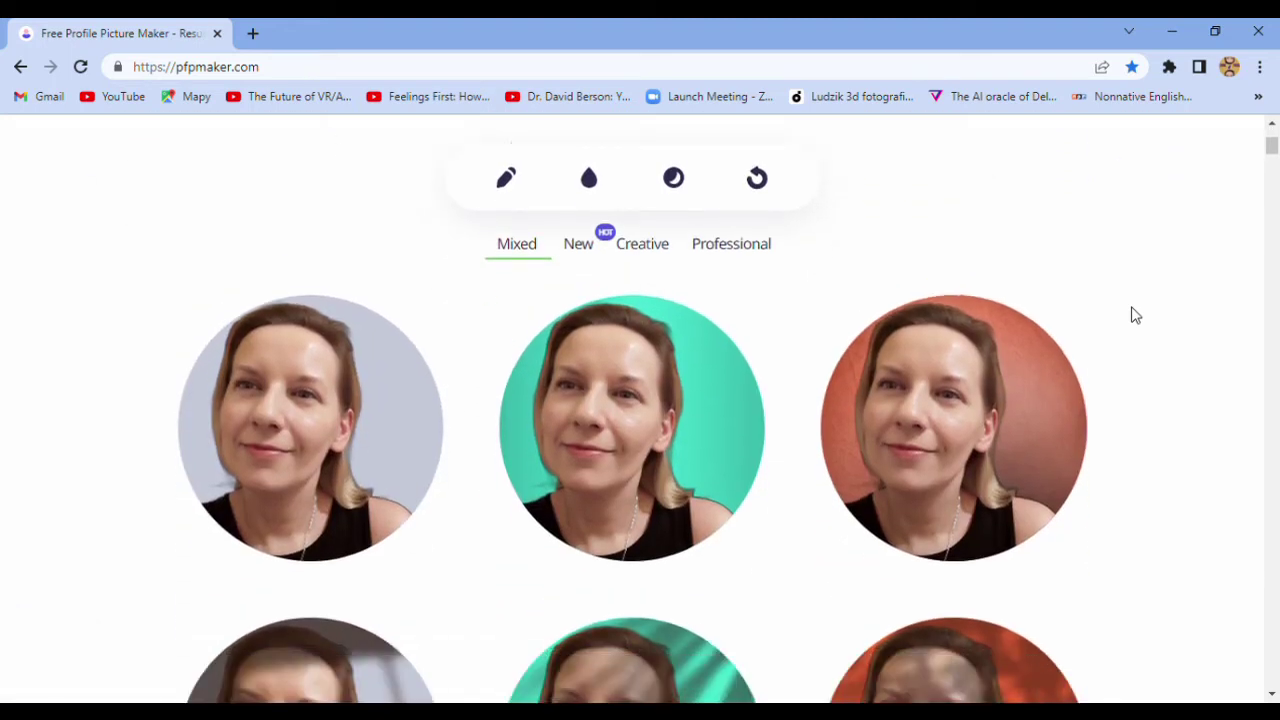
pyautogui.scroll(-4, 1136, 316)
pyautogui.scroll(-4, 1136, 316)
pyautogui.scroll(2, 1136, 316)
pyautogui.scroll(1, 1136, 316)
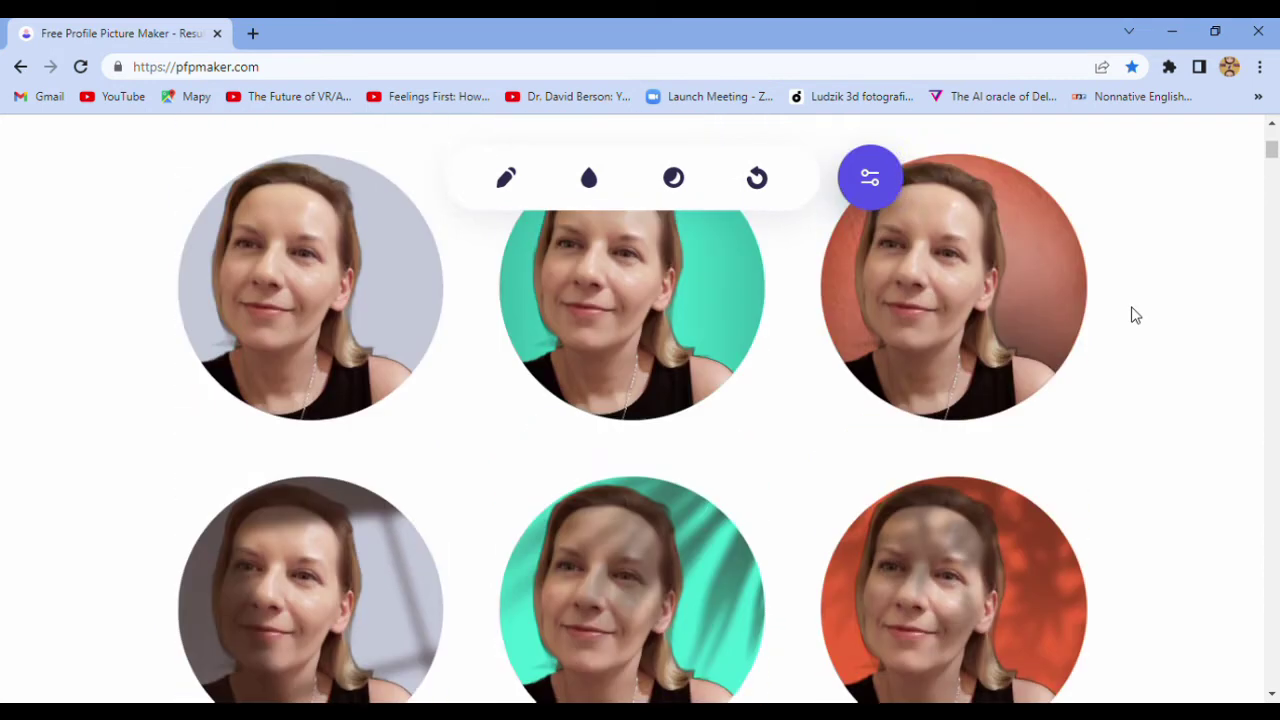
pyautogui.scroll(3, 1136, 316)
pyautogui.scroll(1, 1136, 316)
pyautogui.click(672, 490)
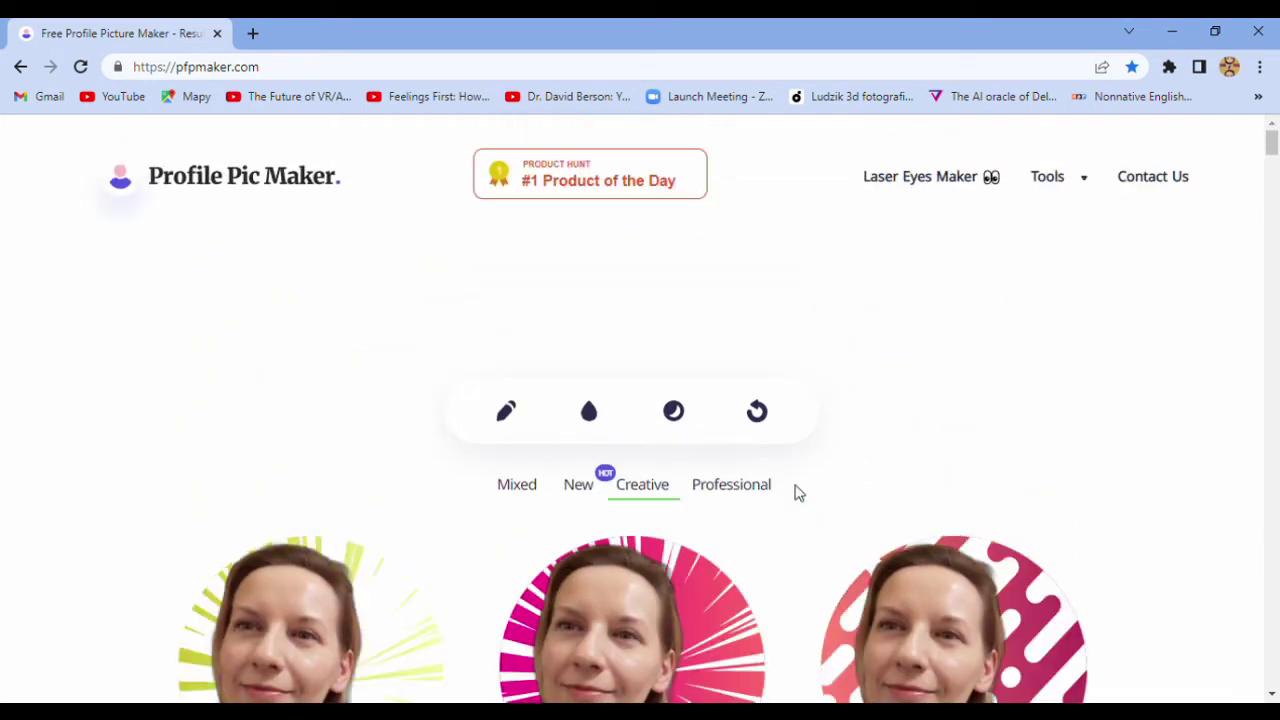
pyautogui.scroll(-2, 1120, 480)
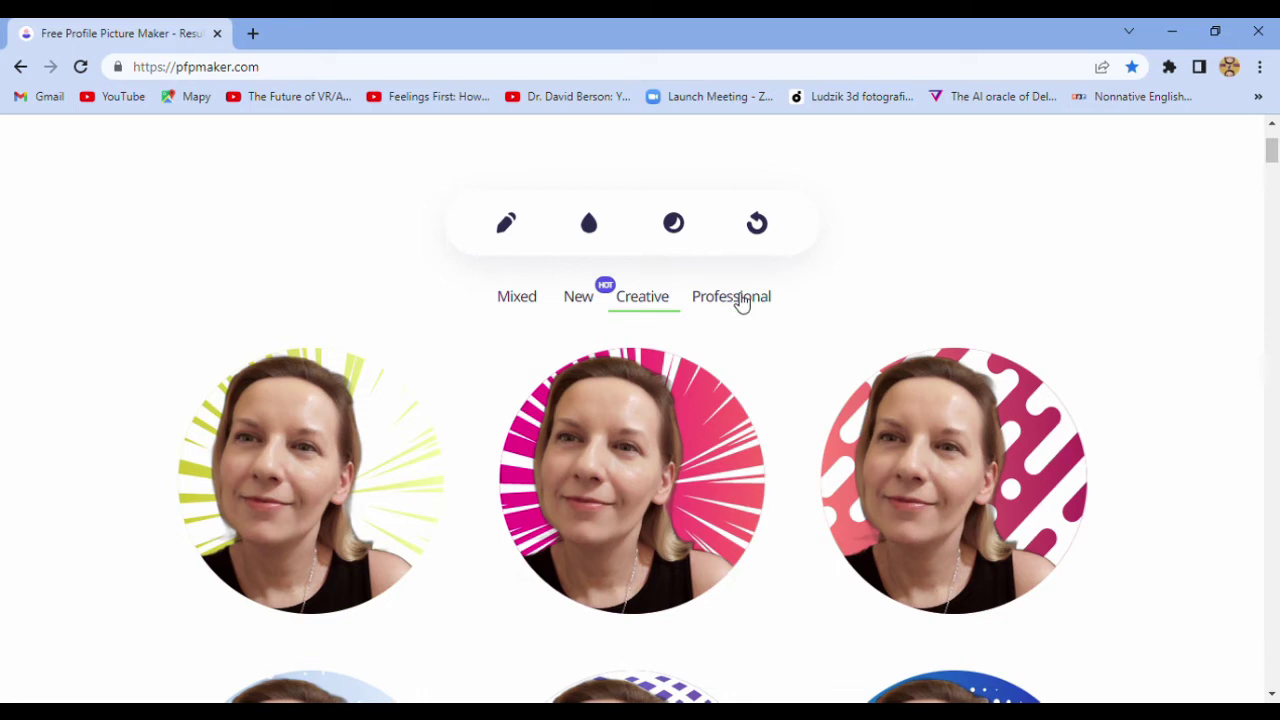
# Switch to the Professional style profile pictures and look through them.
pyautogui.click(741, 298)
pyautogui.scroll(-2, 1195, 362)
pyautogui.scroll(-3, 1195, 362)
pyautogui.scroll(4, 1195, 362)
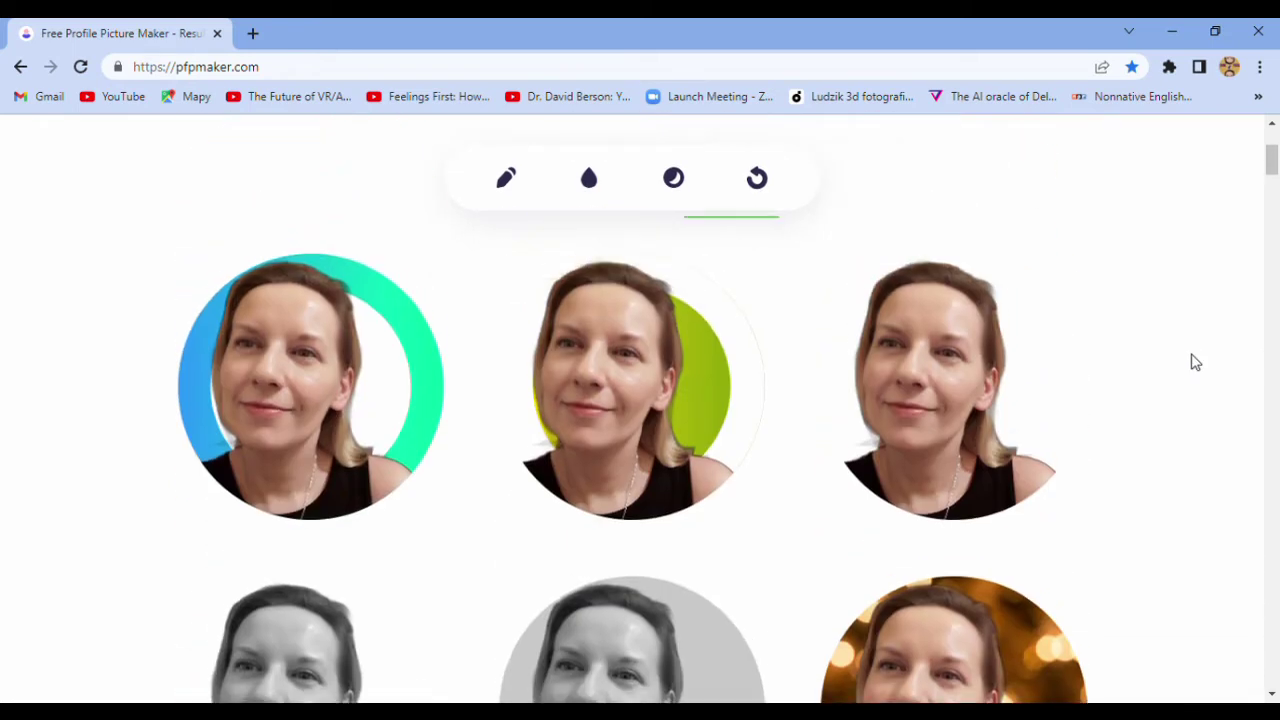
pyautogui.scroll(2, 1195, 362)
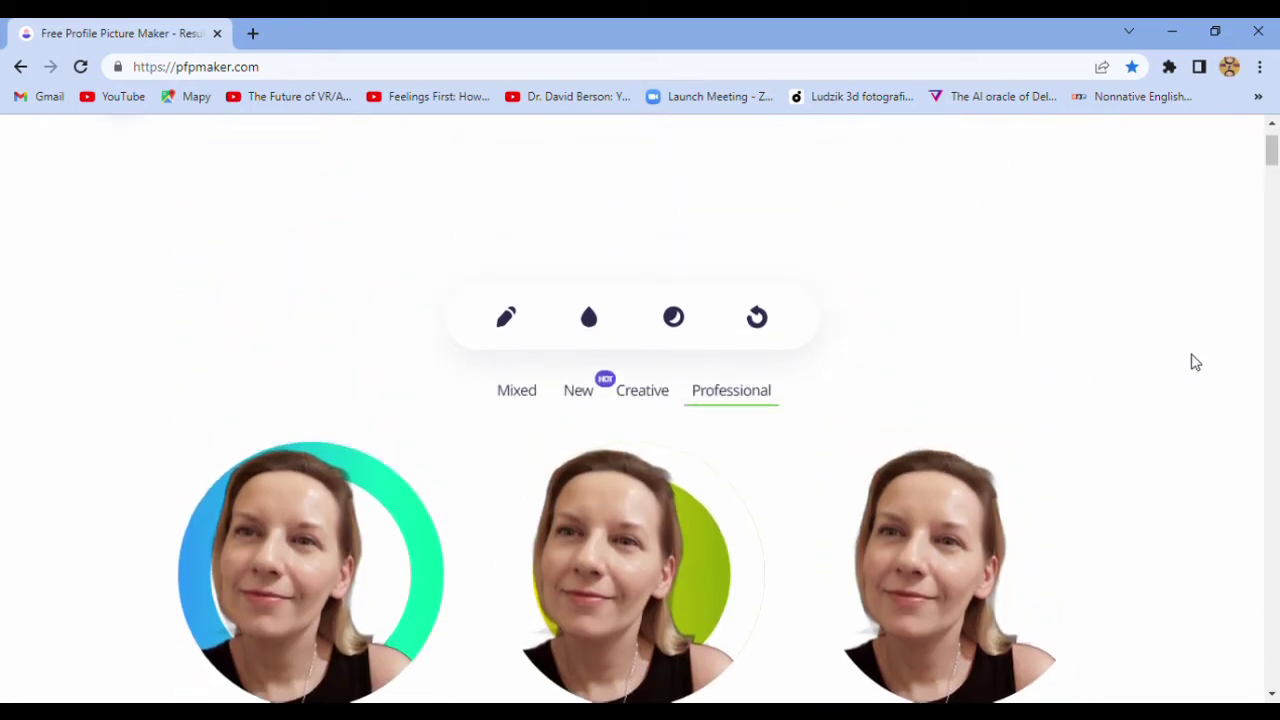
# Reposition the face and slightly rotate the photo inside the crop circle.
pyautogui.click(508, 320)
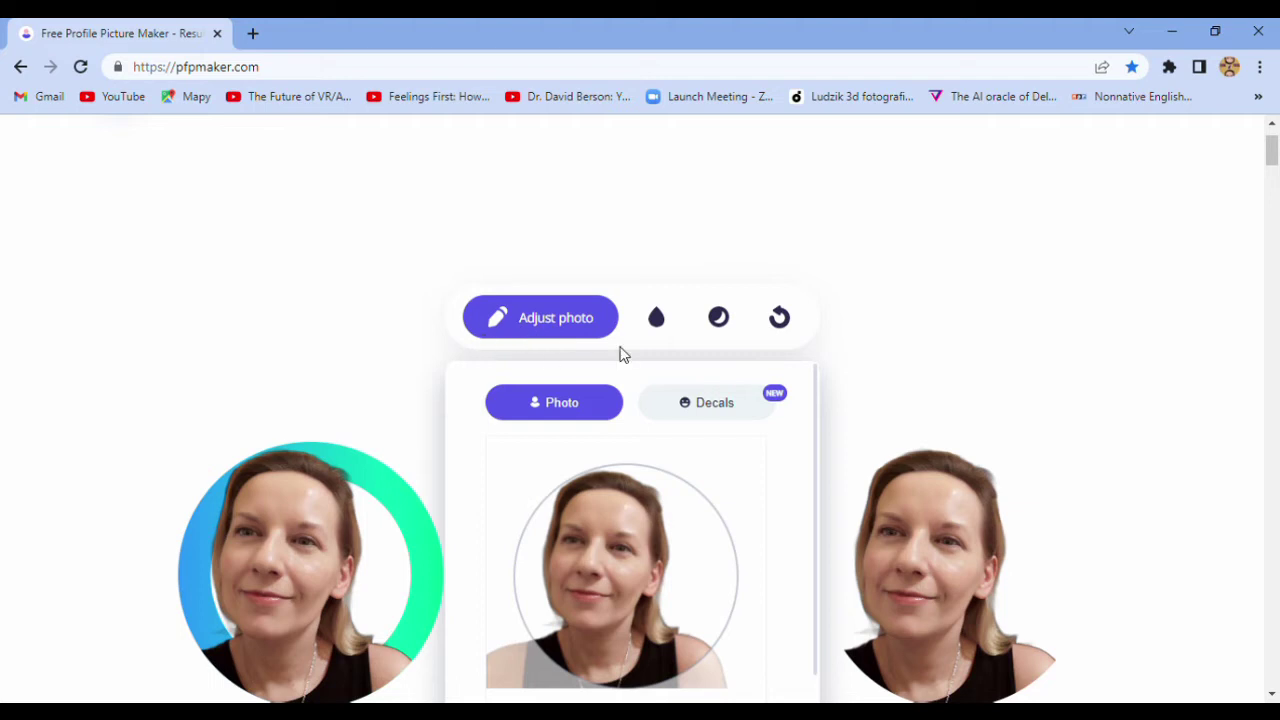
pyautogui.scroll(-2, 800, 390)
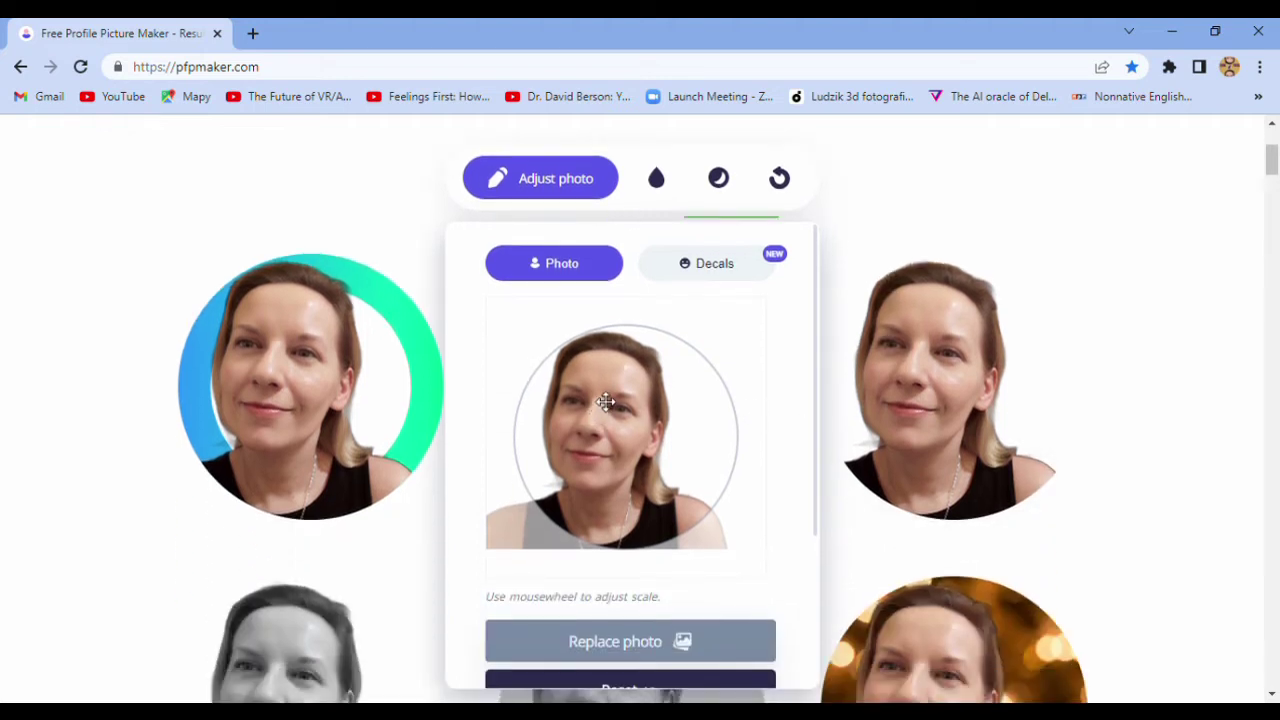
pyautogui.moveTo(606, 401); pyautogui.dragTo(623, 410)
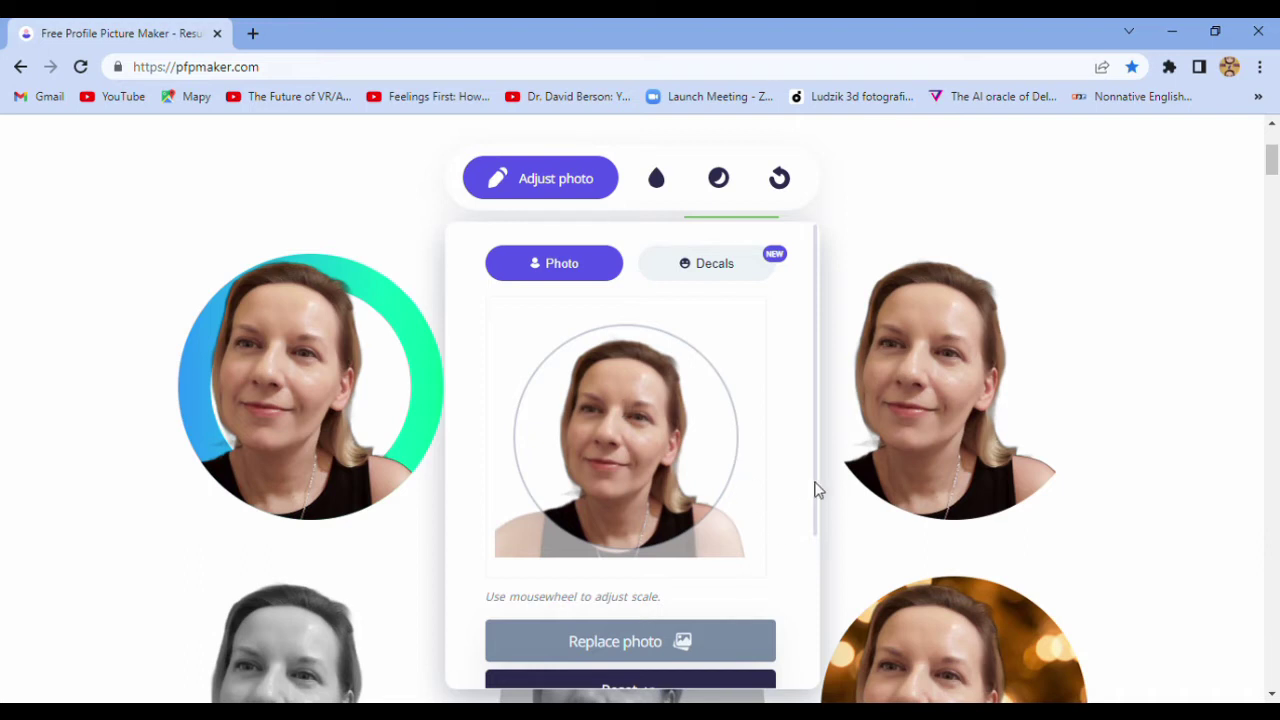
pyautogui.moveTo(815, 491); pyautogui.dragTo(838, 597)
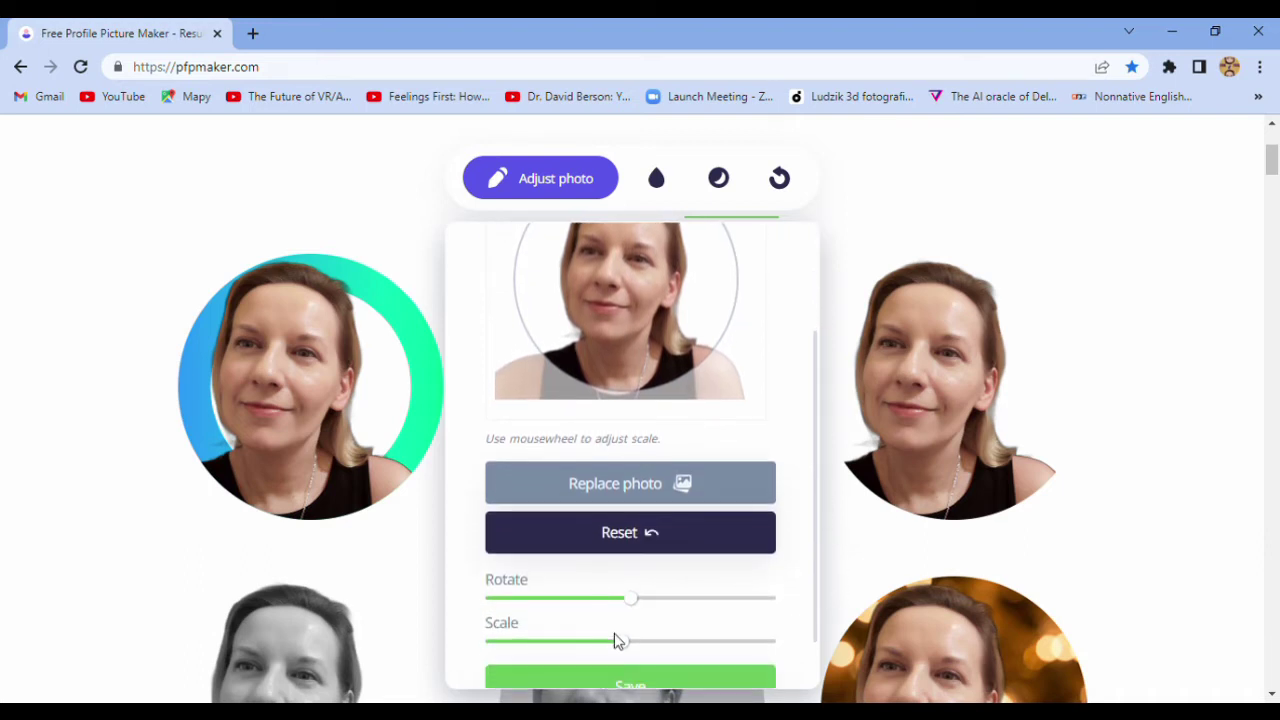
pyautogui.moveTo(636, 612)
pyautogui.mouseDown()
pyautogui.moveTo(706, 606)
pyautogui.moveTo(641, 608)
pyautogui.mouseUp()
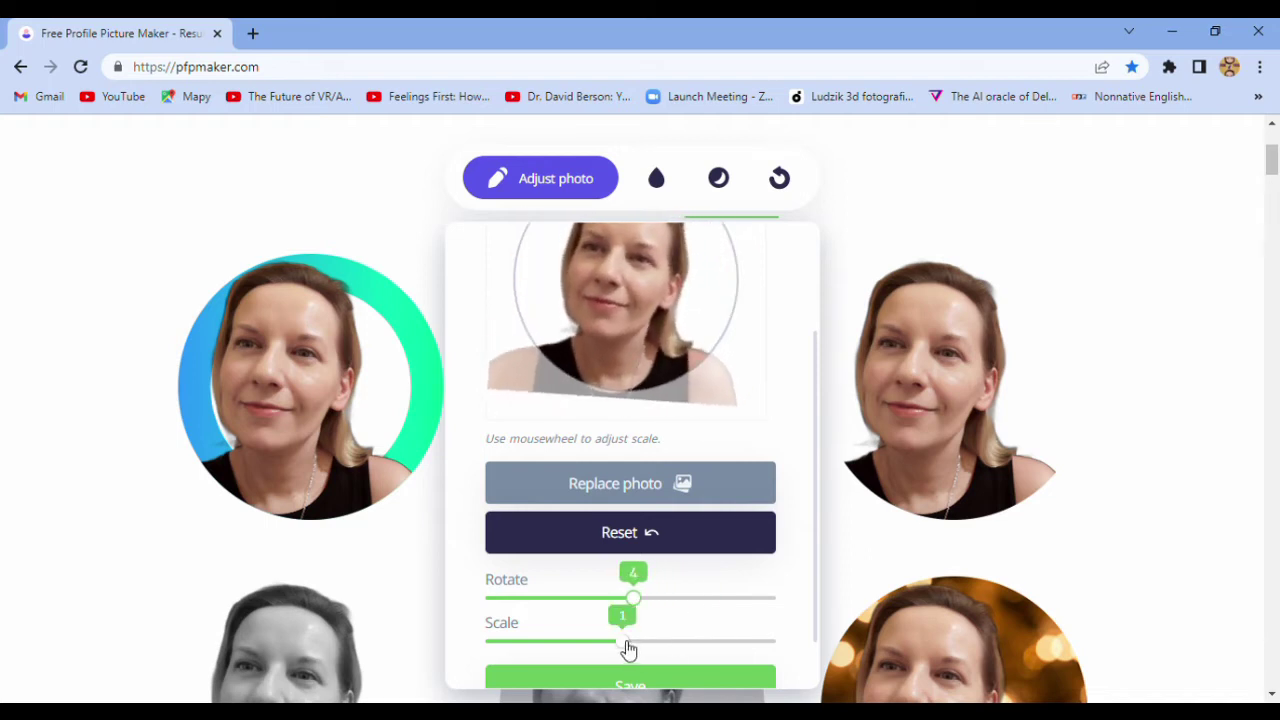
# Zoom the photo to scale 1.9, reset it, and reopen the adjustment options.
pyautogui.click(765, 642)
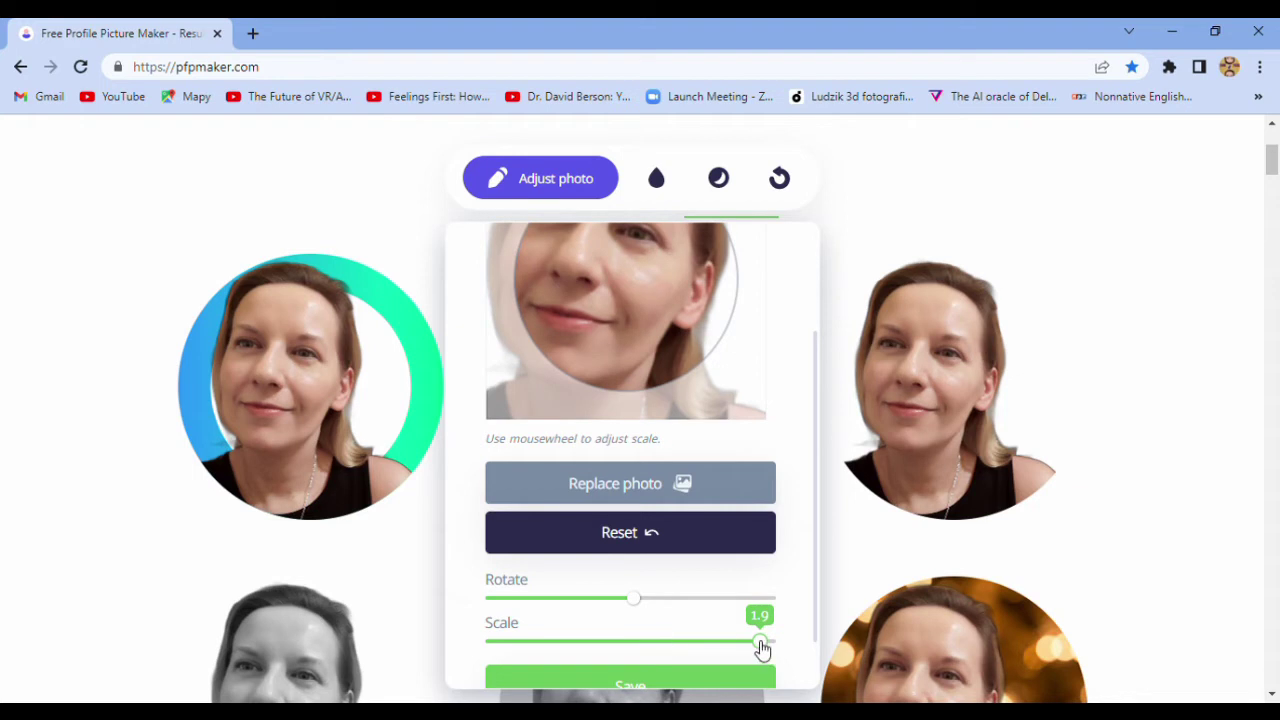
pyautogui.click(673, 543)
pyautogui.moveTo(630, 390)
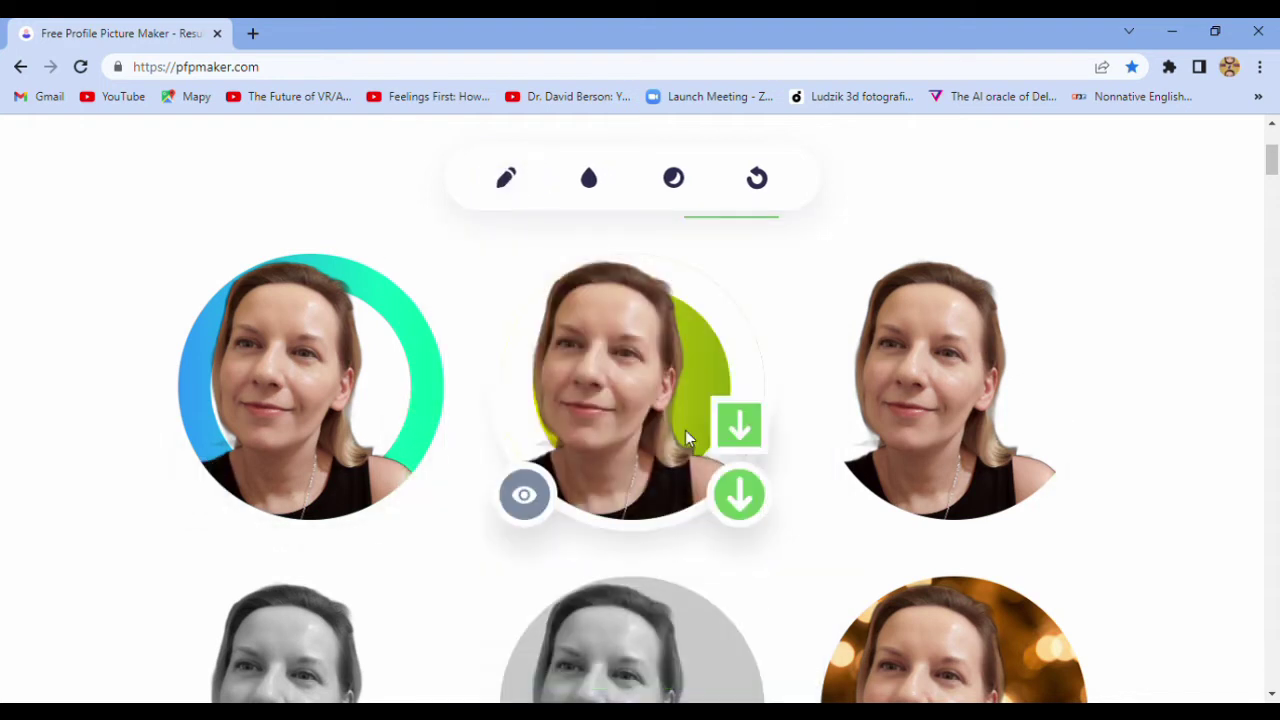
pyautogui.click(519, 186)
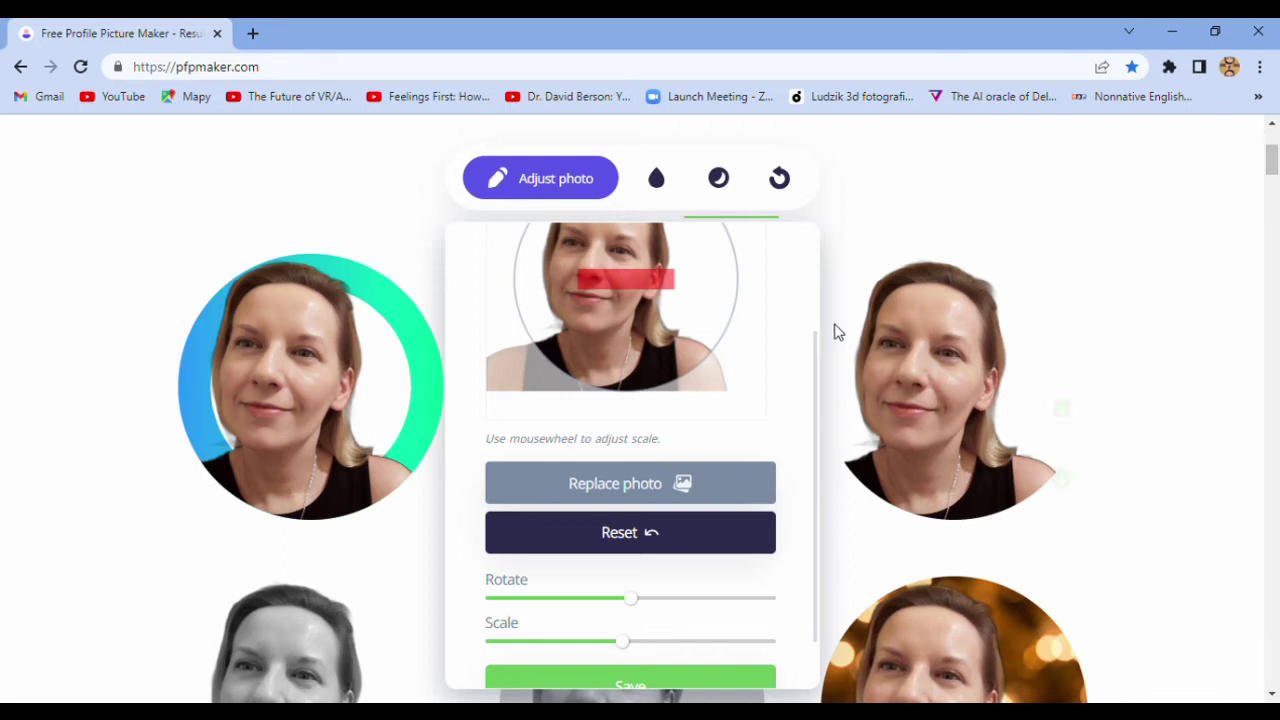
pyautogui.scroll(3, 815, 330)
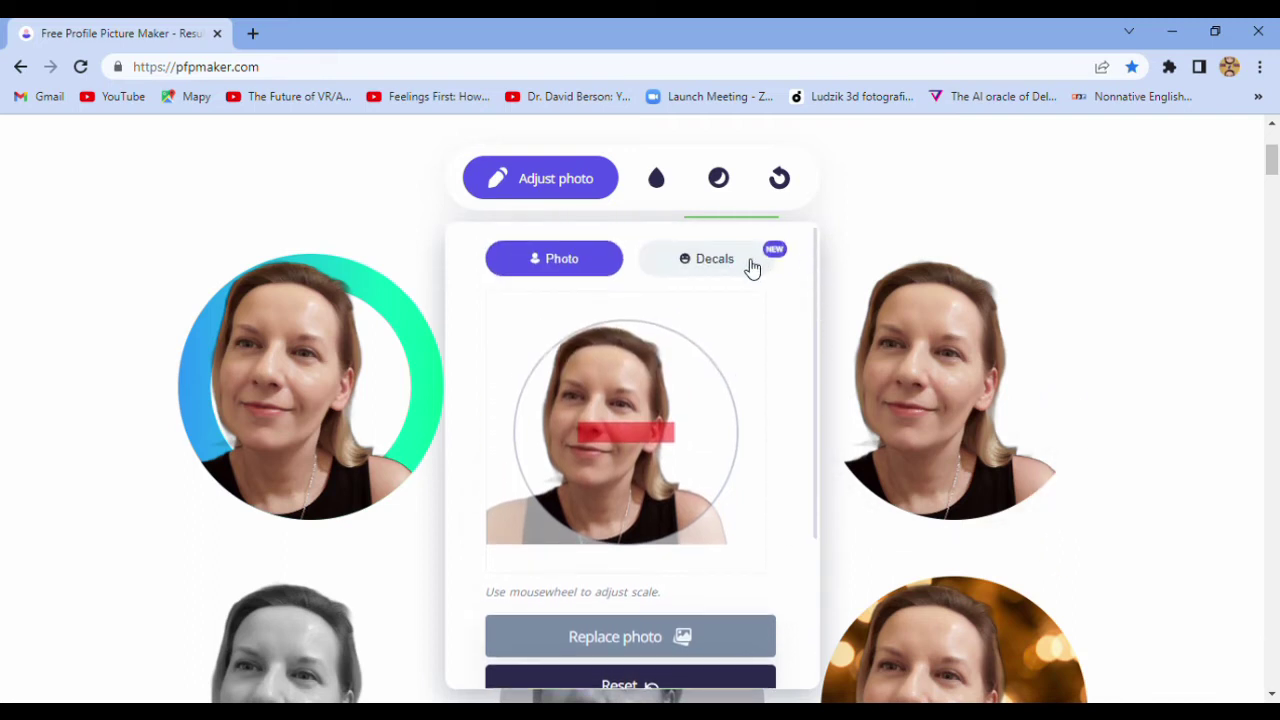
# Try a solid black bar decal over the eyes, then remove it.
pyautogui.click(753, 268)
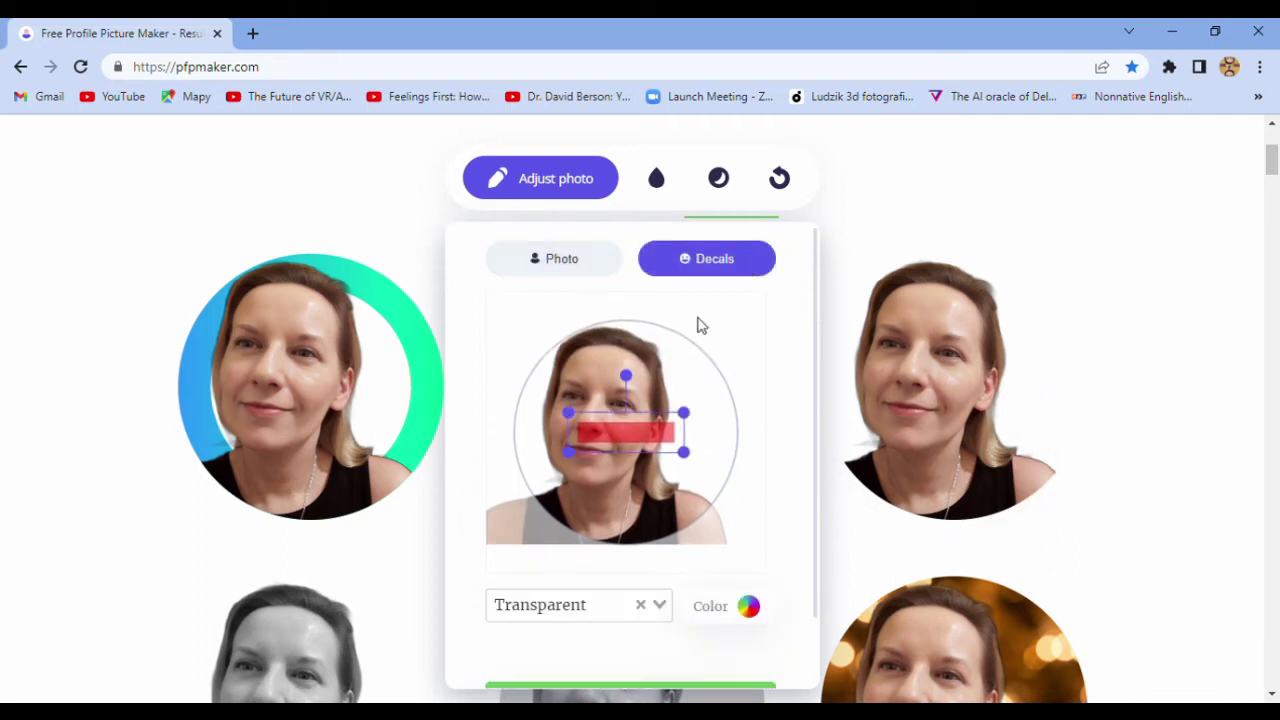
pyautogui.click(656, 607)
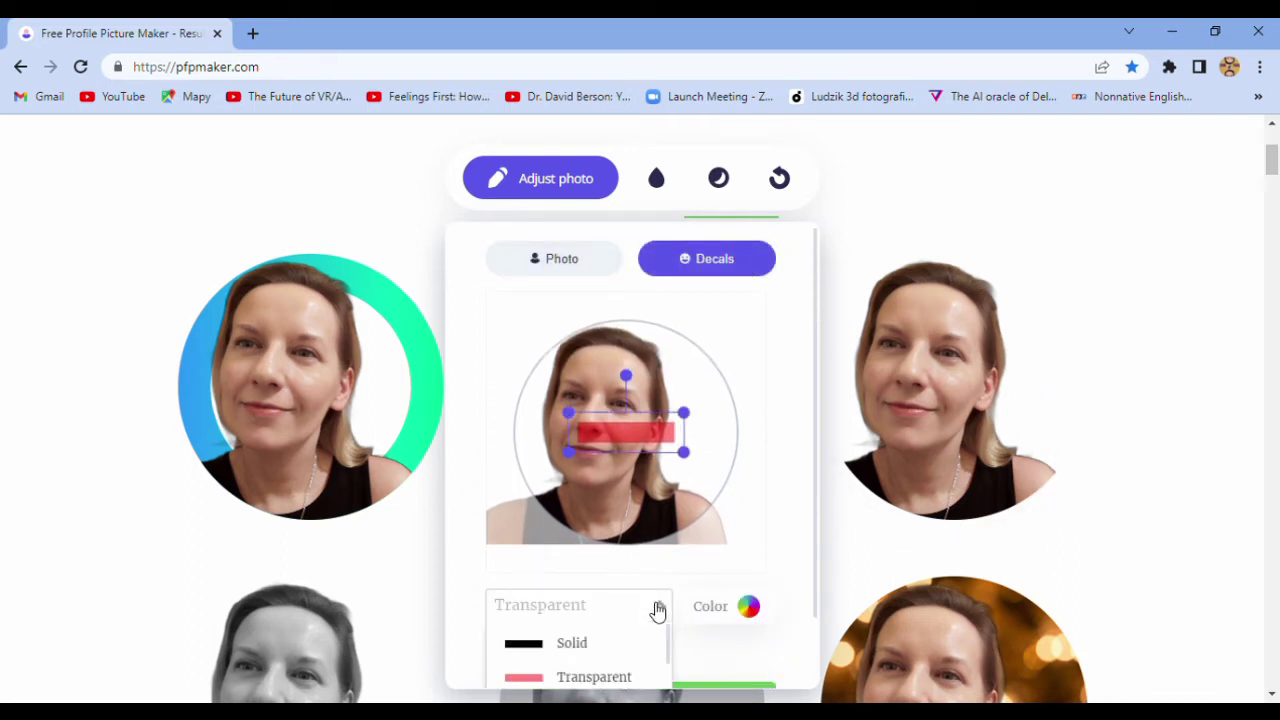
pyautogui.click(588, 645)
pyautogui.moveTo(637, 434)
pyautogui.mouseDown()
pyautogui.moveTo(626, 400)
pyautogui.moveTo(612, 401)
pyautogui.mouseUp()
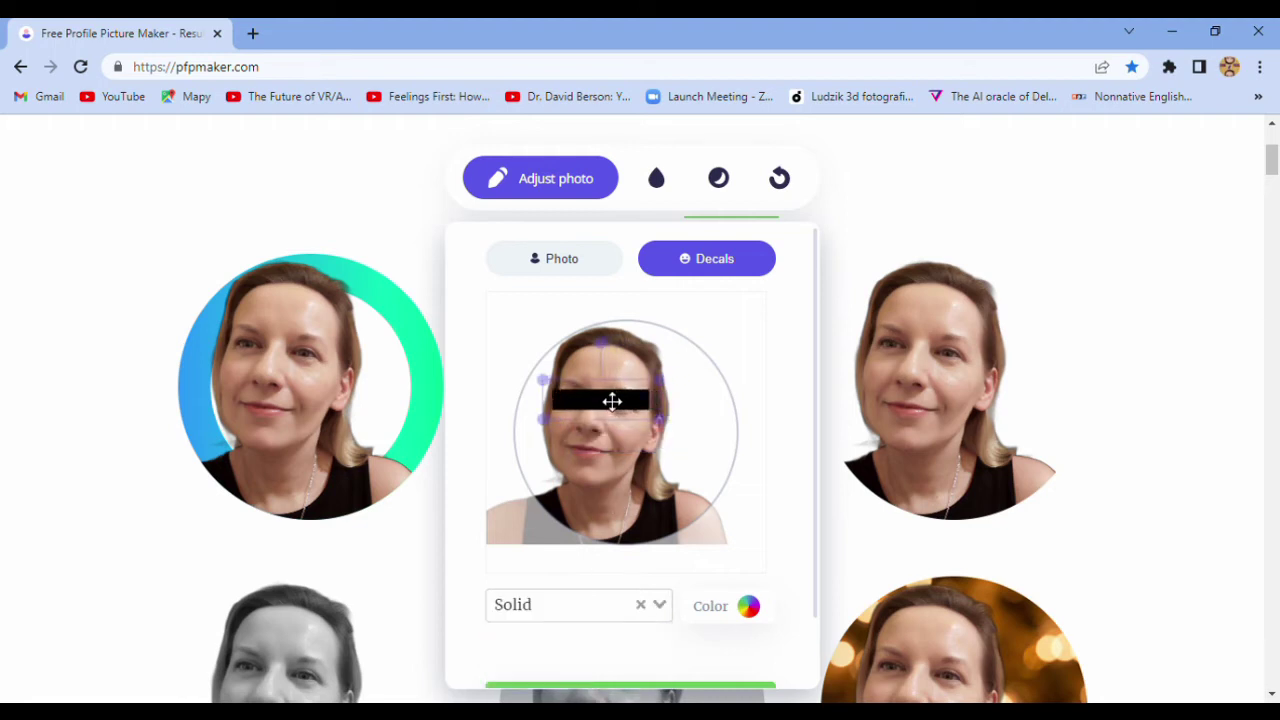
pyautogui.click(643, 607)
# Rotate the photo slightly, shift it right in the circle, and save the framing.
pyautogui.click(567, 262)
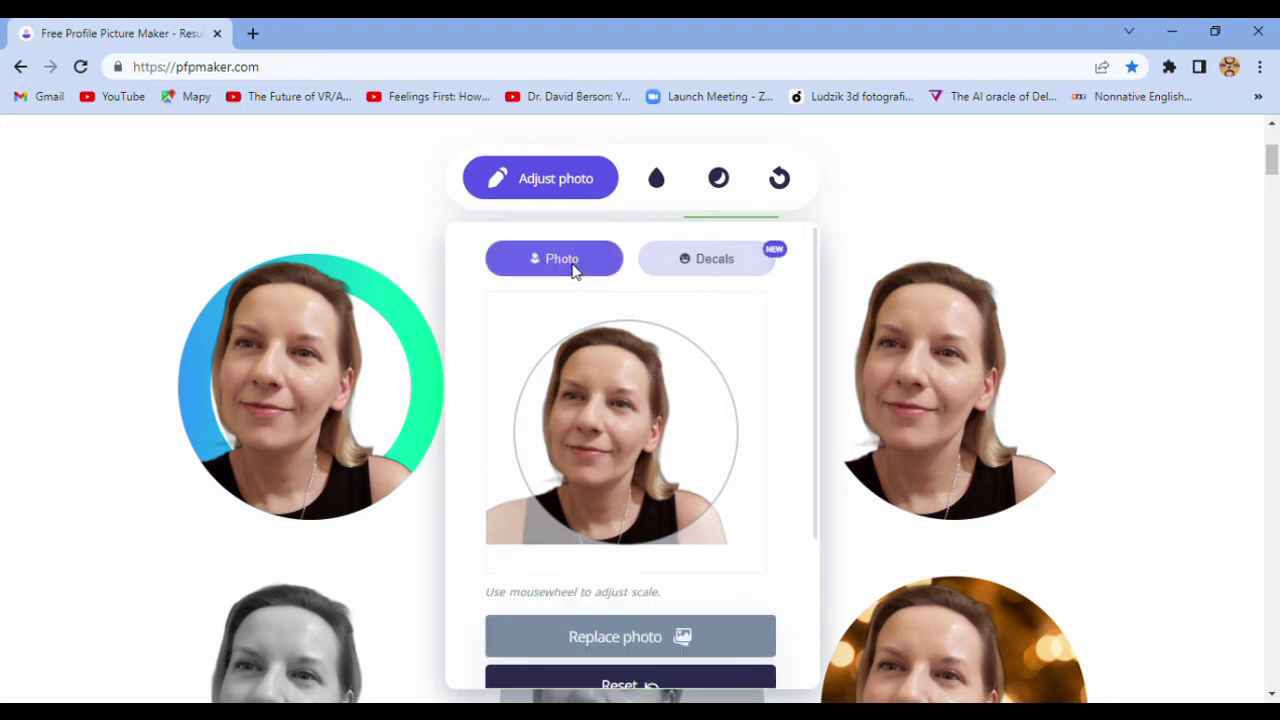
pyautogui.scroll(-1, 815, 485)
pyautogui.moveTo(815, 485); pyautogui.dragTo(815, 540)
pyautogui.moveTo(632, 634); pyautogui.dragTo(630, 634)
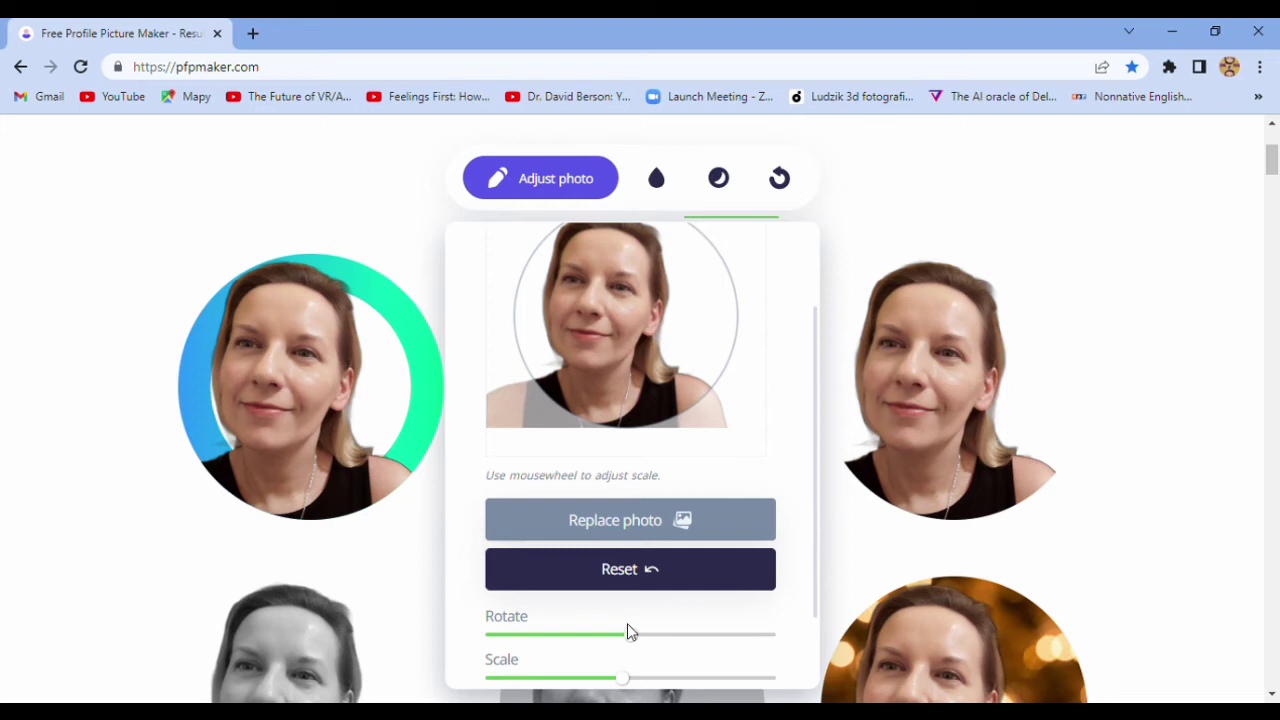
pyautogui.moveTo(642, 347); pyautogui.dragTo(649, 348)
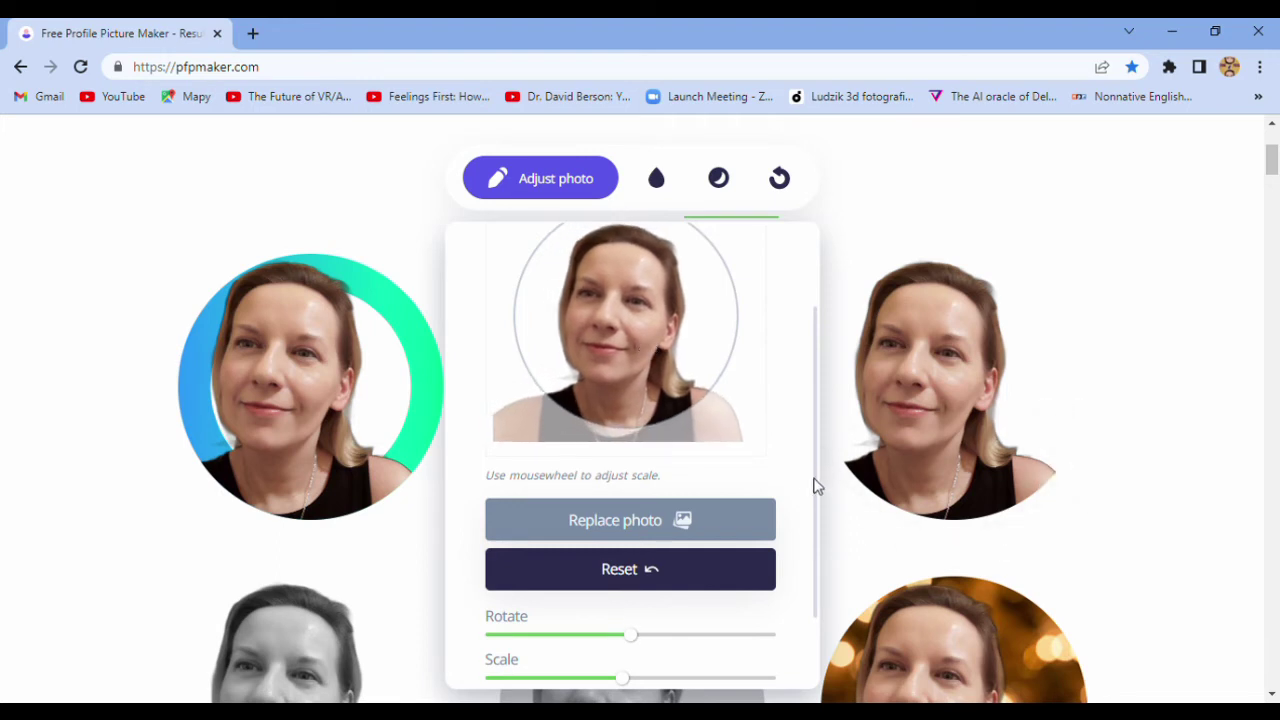
pyautogui.moveTo(817, 486); pyautogui.dragTo(834, 566)
pyautogui.click(725, 622)
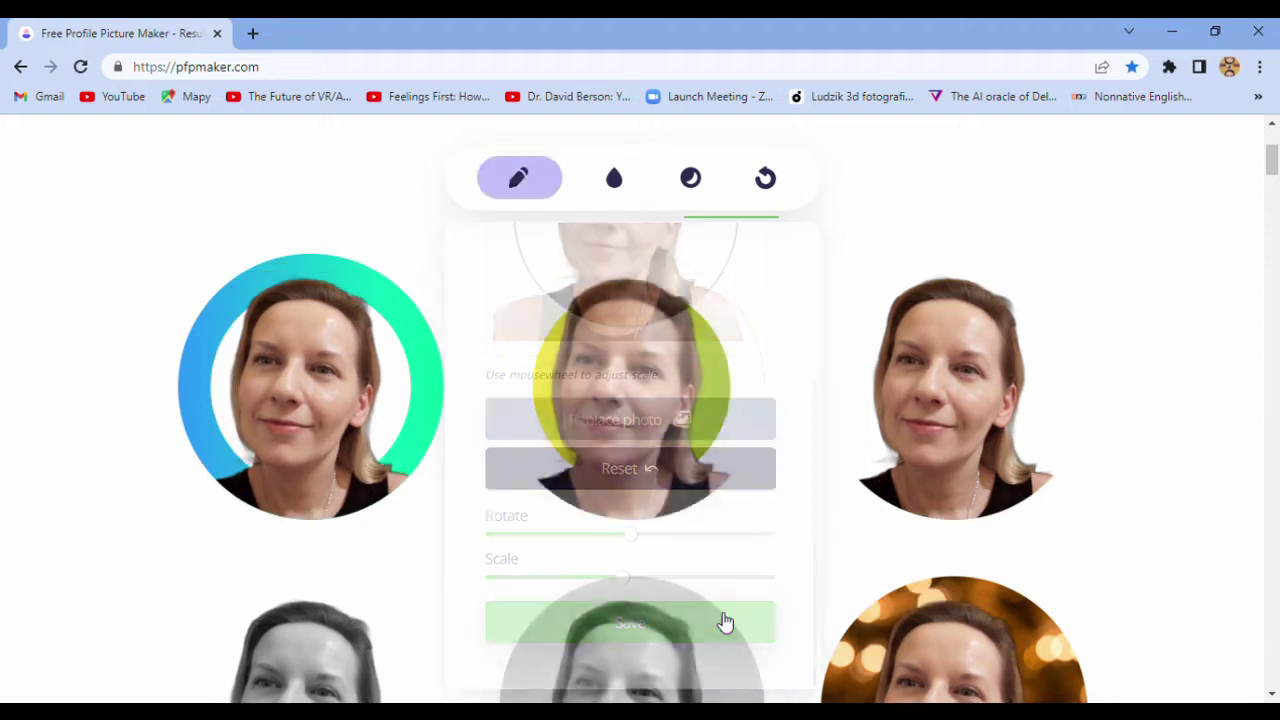
pyautogui.scroll(2, 736, 261)
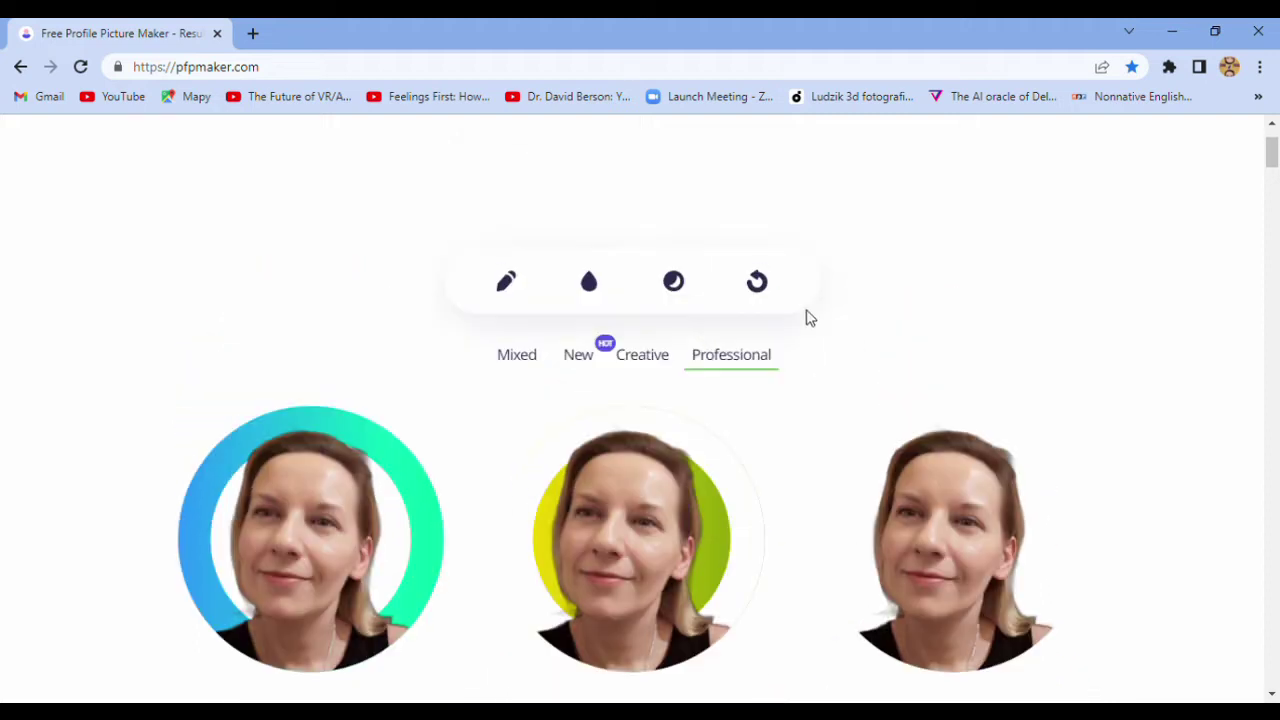
# Try light-blue and navy gradients, then settle on the dark teal ring background.
pyautogui.click(604, 319)
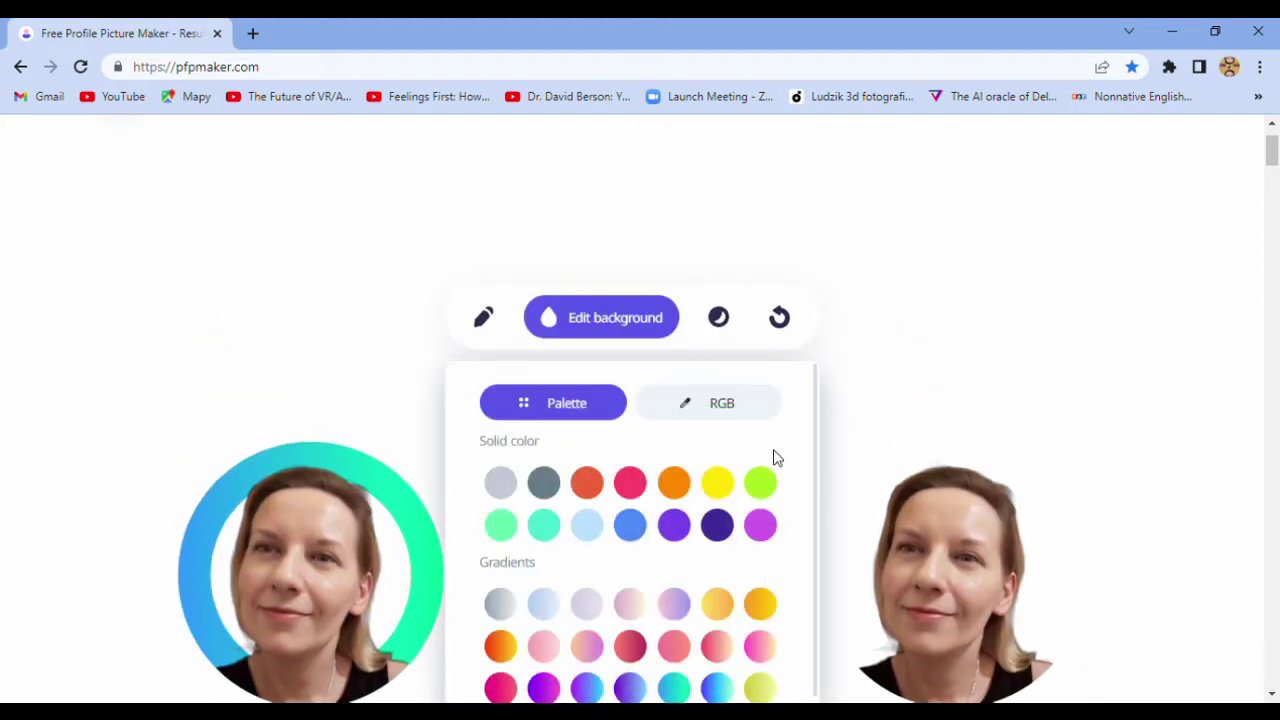
pyautogui.scroll(-2, 651, 456)
pyautogui.click(558, 436)
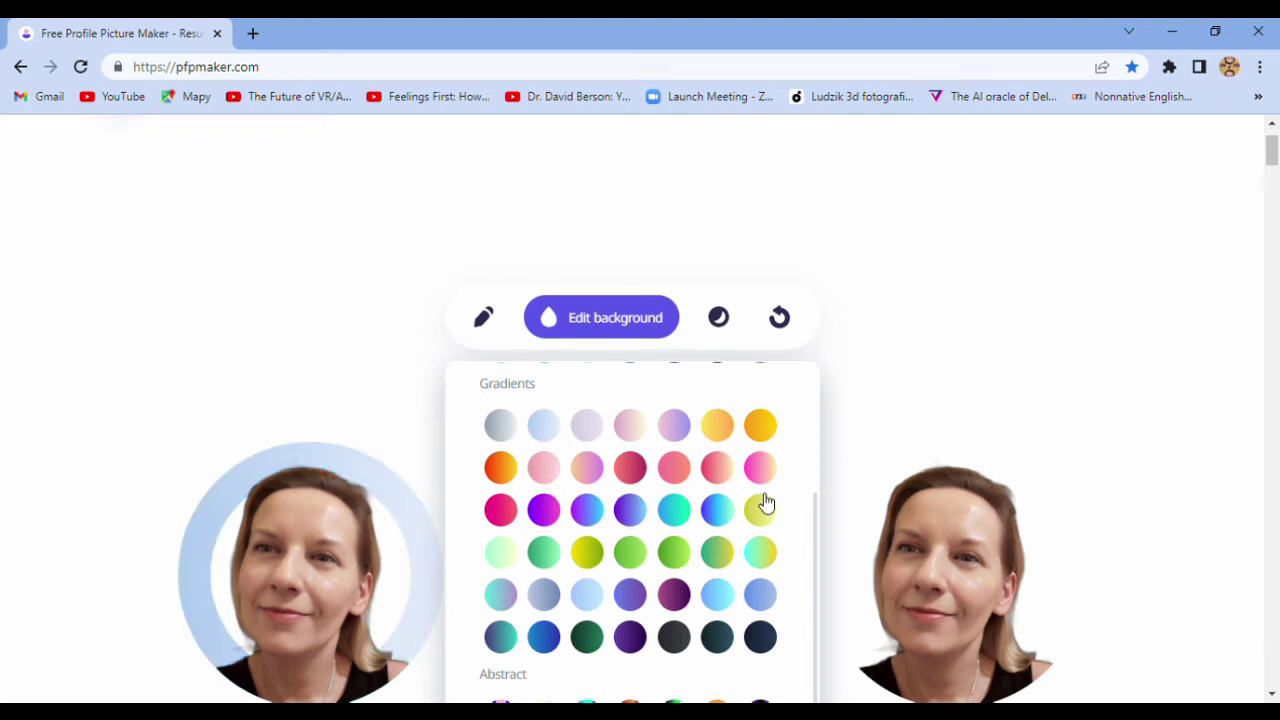
pyautogui.scroll(-1, 762, 500)
pyautogui.click(760, 545)
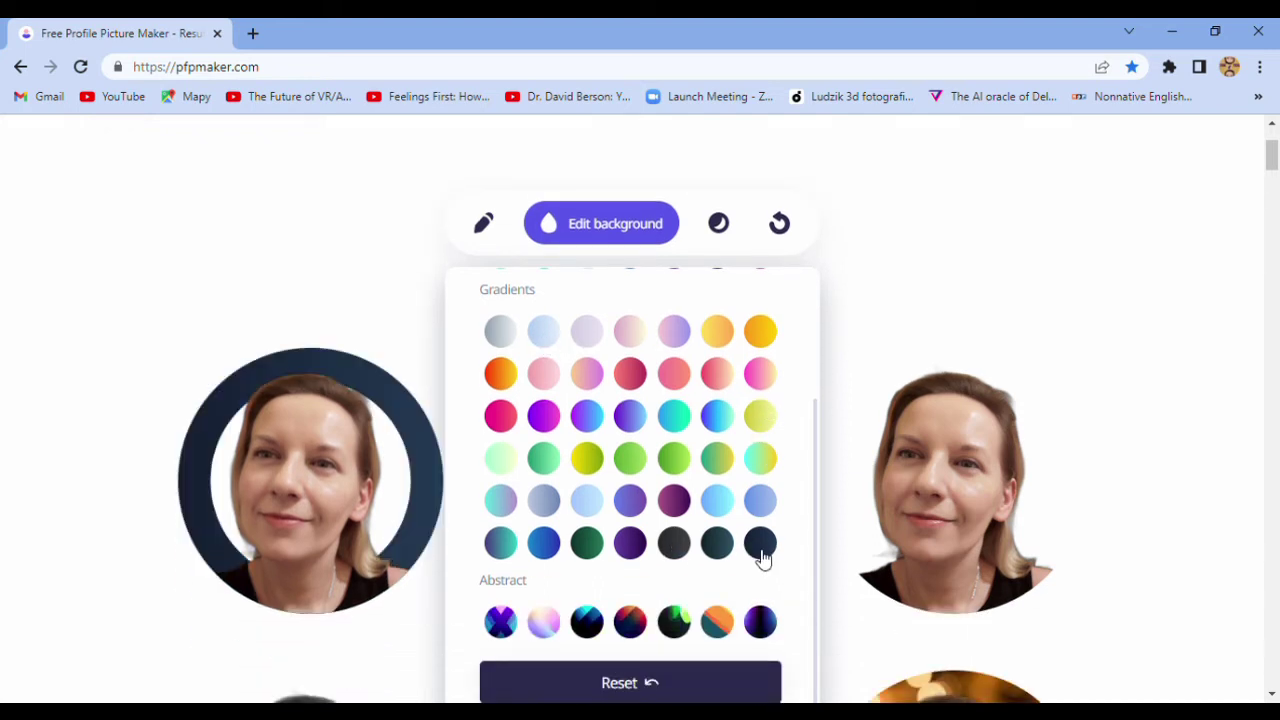
pyautogui.click(720, 556)
pyautogui.scroll(-1, 740, 650)
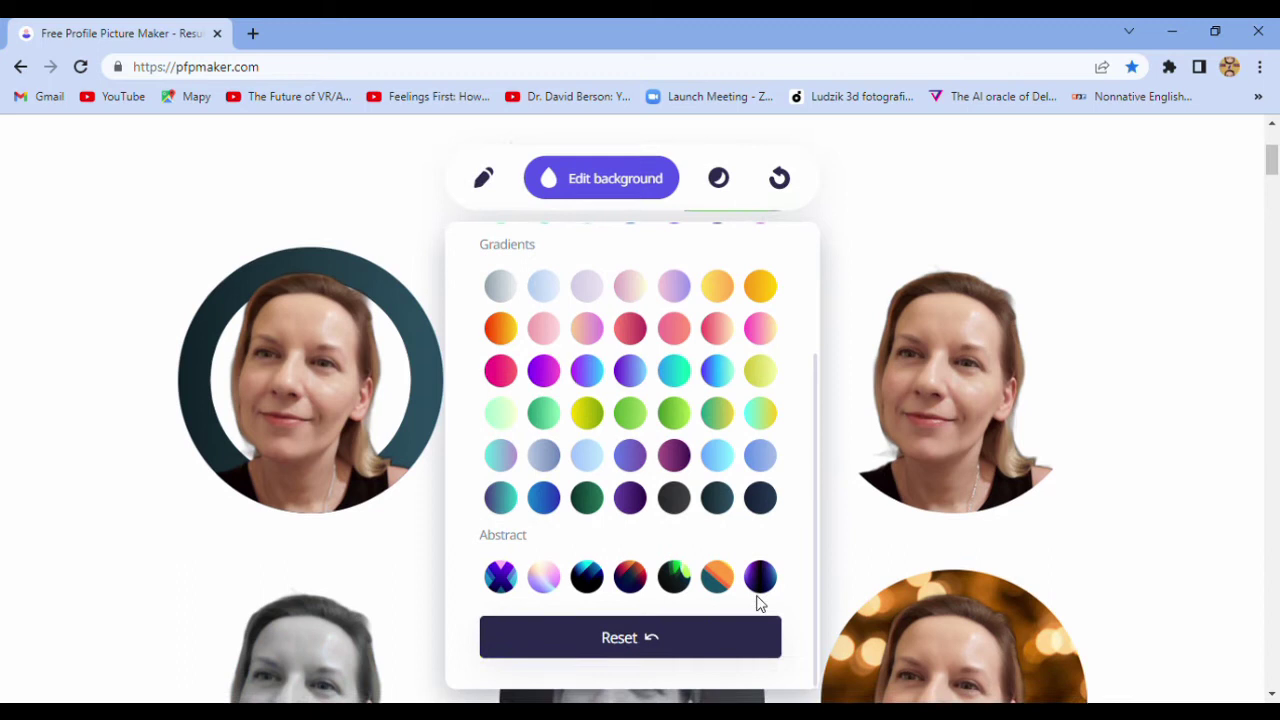
pyautogui.click(1135, 398)
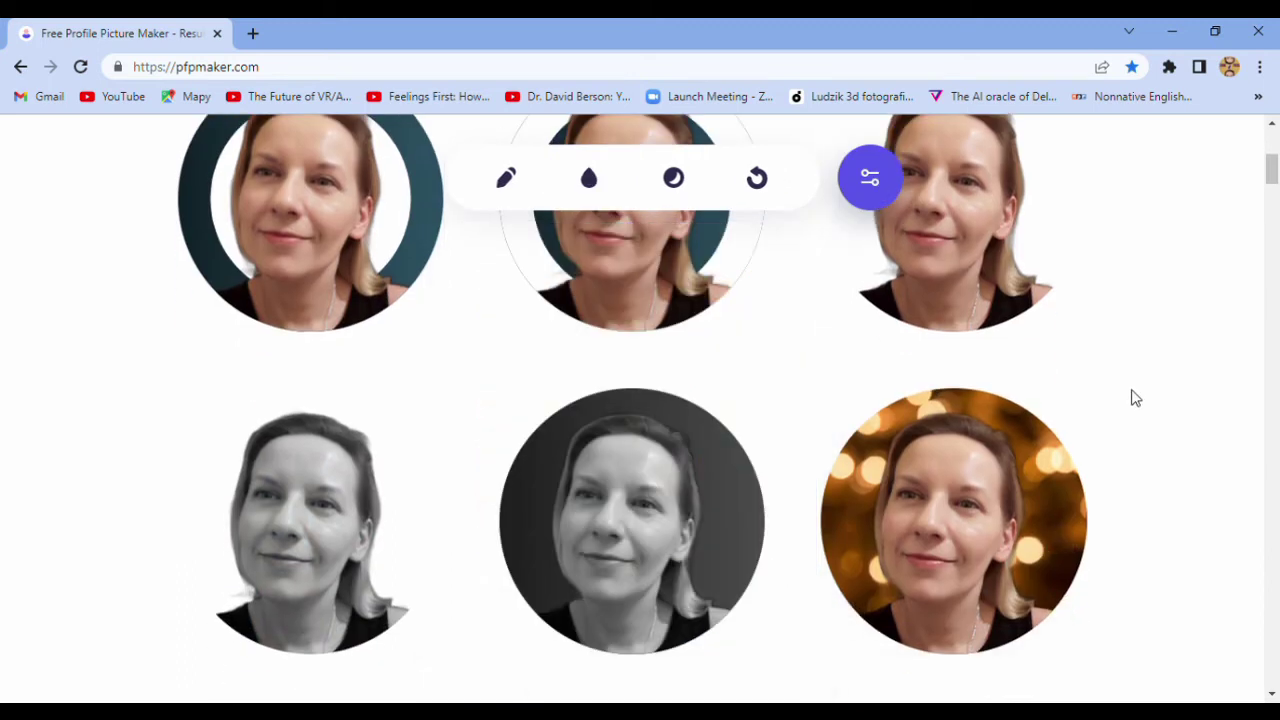
# Scroll through the portraits to review the new gradient background.
pyautogui.scroll(2, 1135, 398)
pyautogui.scroll(-2, 1135, 398)
pyautogui.scroll(-5, 1135, 398)
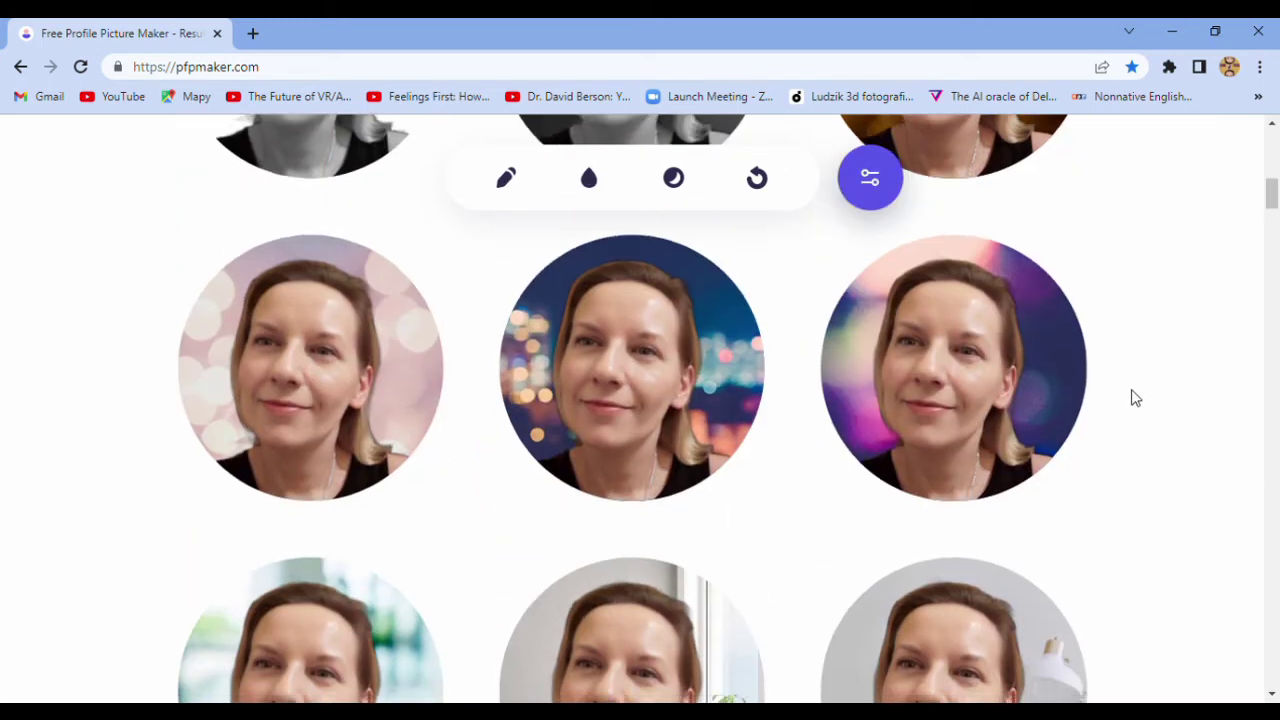
pyautogui.scroll(-4, 1135, 398)
pyautogui.scroll(-3, 1135, 398)
pyautogui.scroll(1, 1131, 400)
pyautogui.scroll(6, 1128, 405)
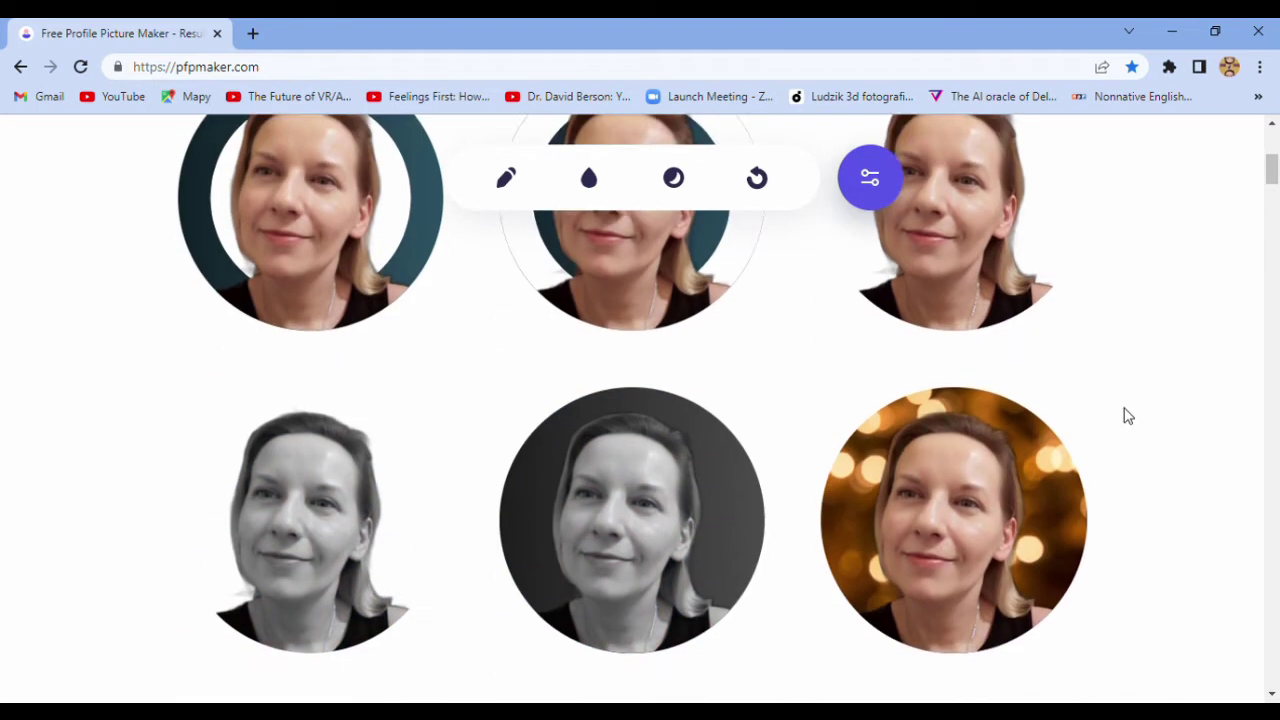
pyautogui.scroll(2, 1123, 417)
pyautogui.scroll(2, 1118, 438)
# Show the Creative profile picture designs and scroll through them.
pyautogui.click(660, 487)
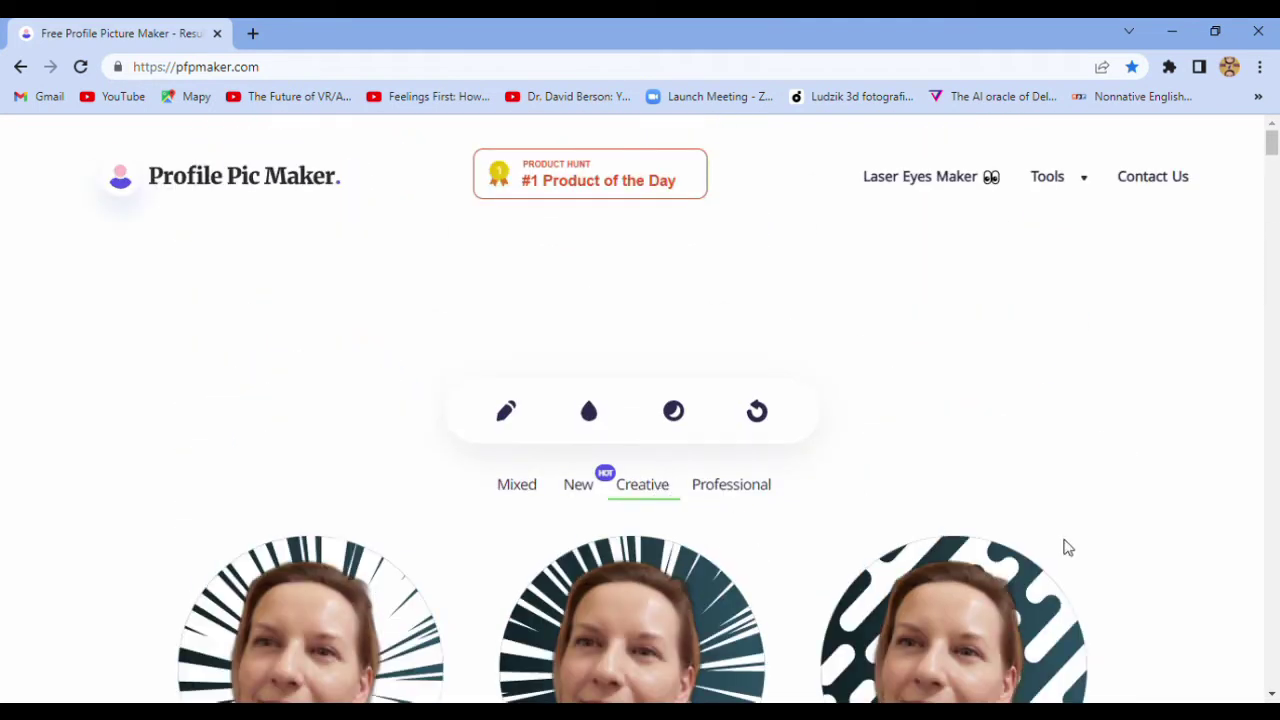
pyautogui.scroll(-1, 1091, 534)
pyautogui.scroll(-1, 1276, 505)
pyautogui.scroll(-2, 1276, 505)
pyautogui.scroll(-1, 1276, 505)
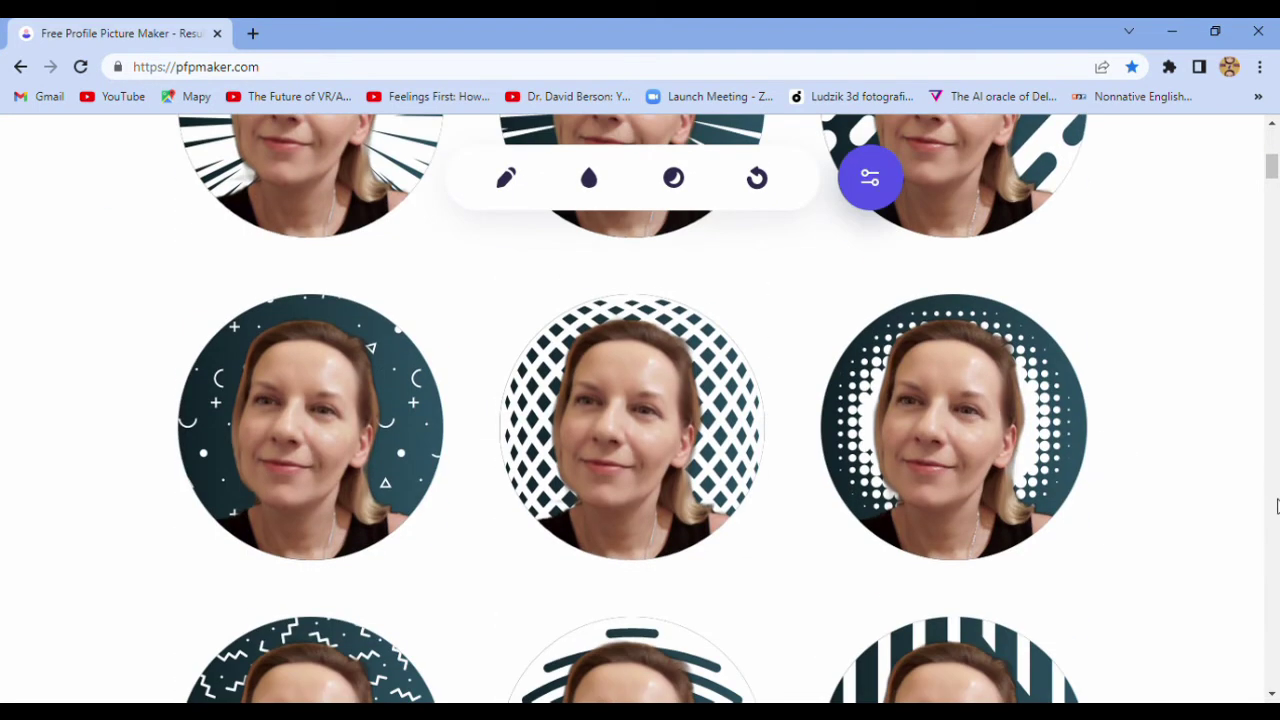
pyautogui.scroll(3, 1260, 508)
pyautogui.scroll(1, 1260, 508)
# Recolour the patterned backgrounds with the yellow-orange gradient swatch.
pyautogui.click(606, 334)
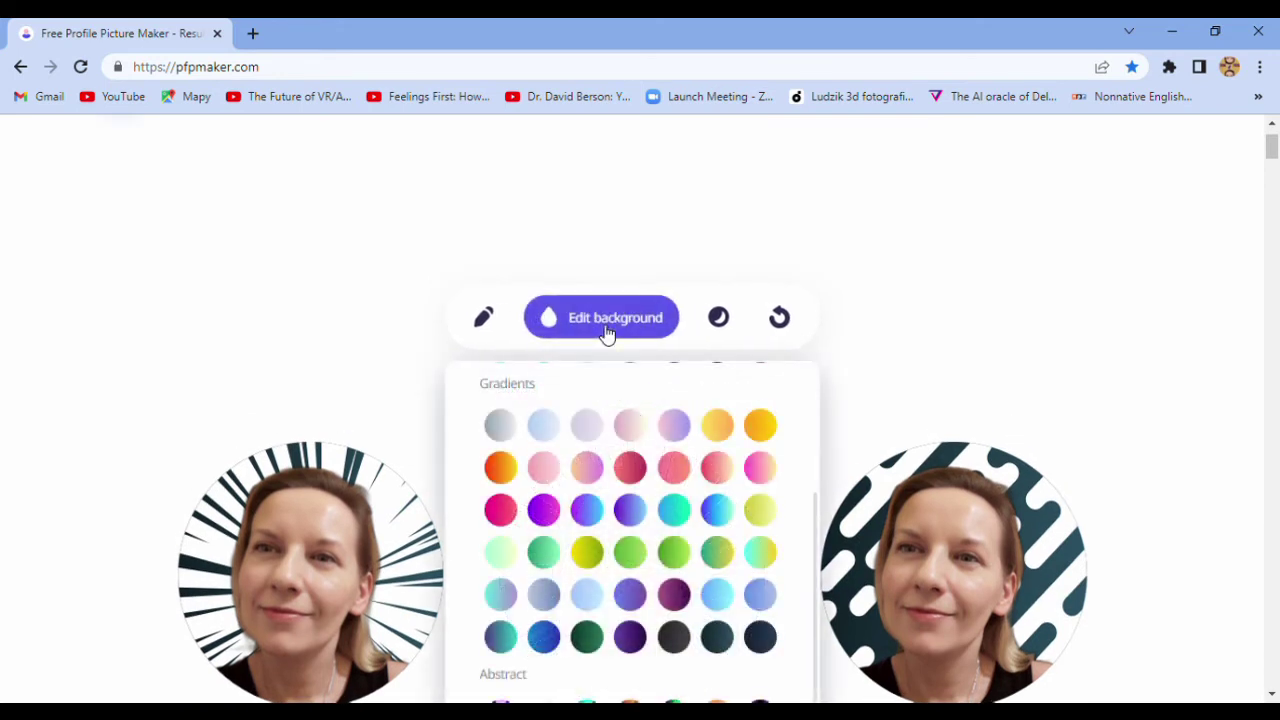
pyautogui.click(715, 430)
pyautogui.scroll(-3, 1151, 446)
pyautogui.scroll(-2, 1151, 446)
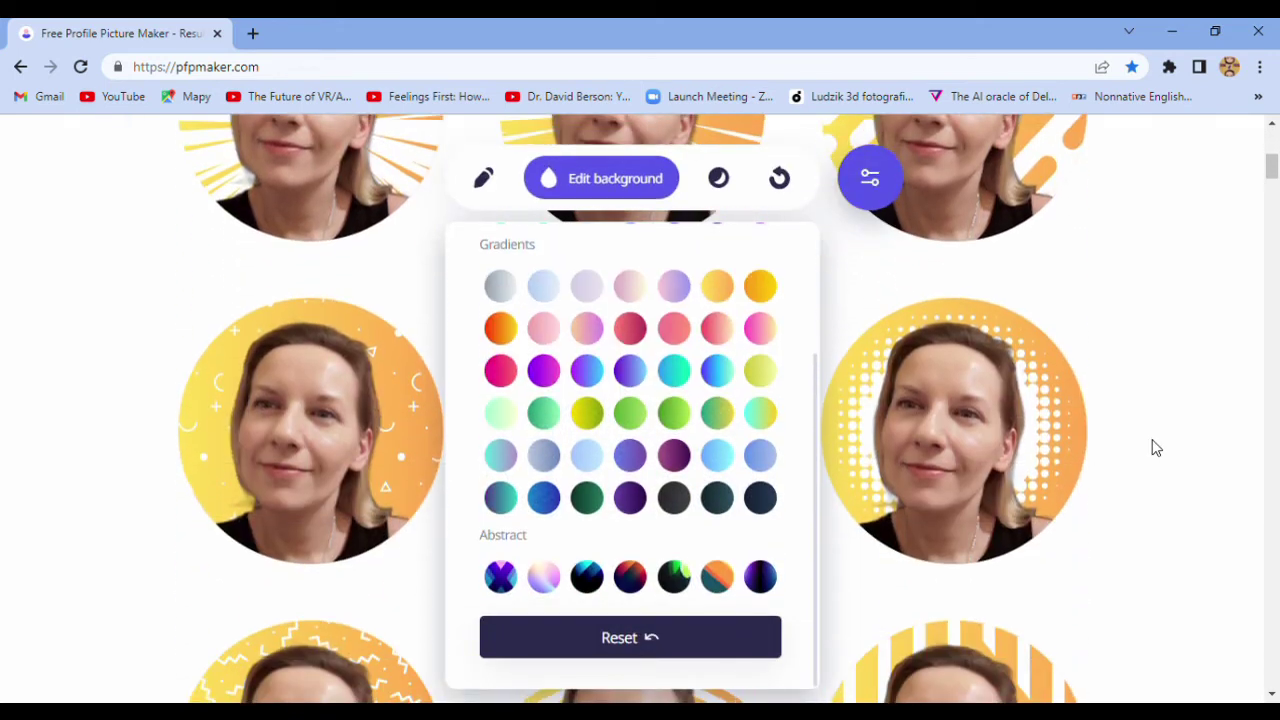
pyautogui.click(1155, 446)
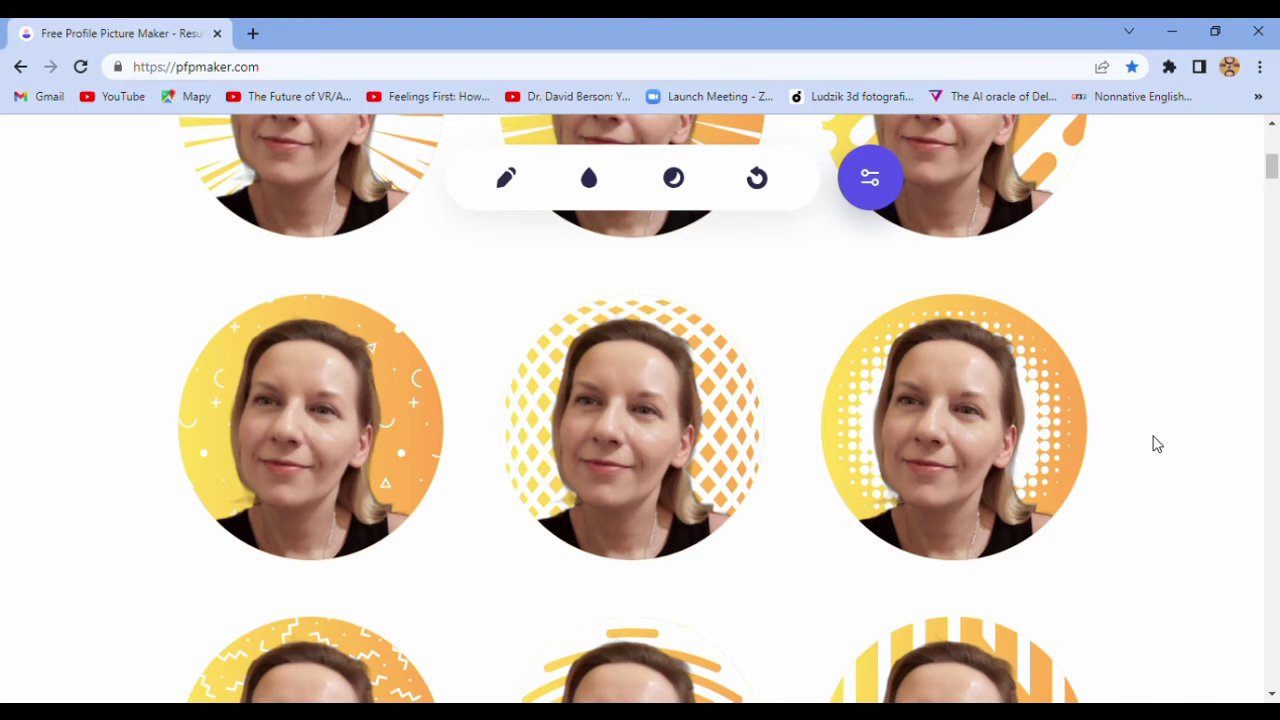
pyautogui.scroll(4, 1155, 446)
pyautogui.scroll(2, 568, 410)
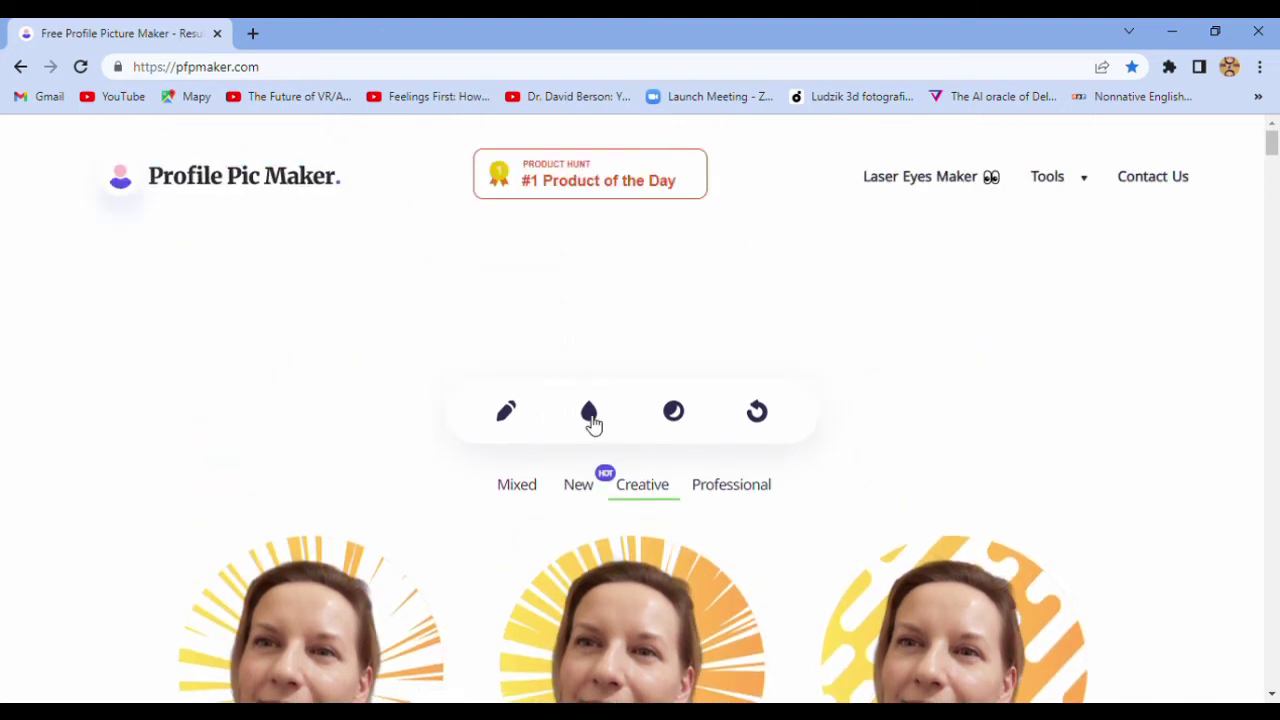
# Remove the drop shadow, then preview Shadow 7 and the last shadow style.
pyautogui.click(675, 412)
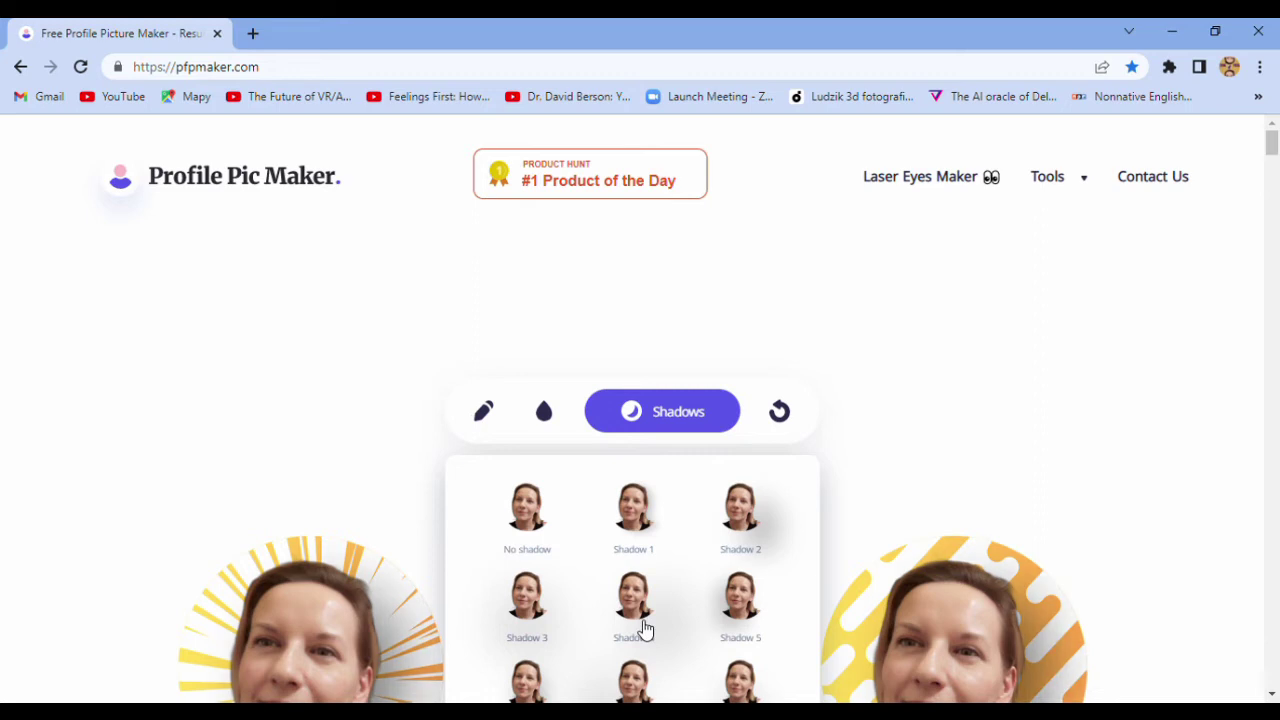
pyautogui.click(527, 538)
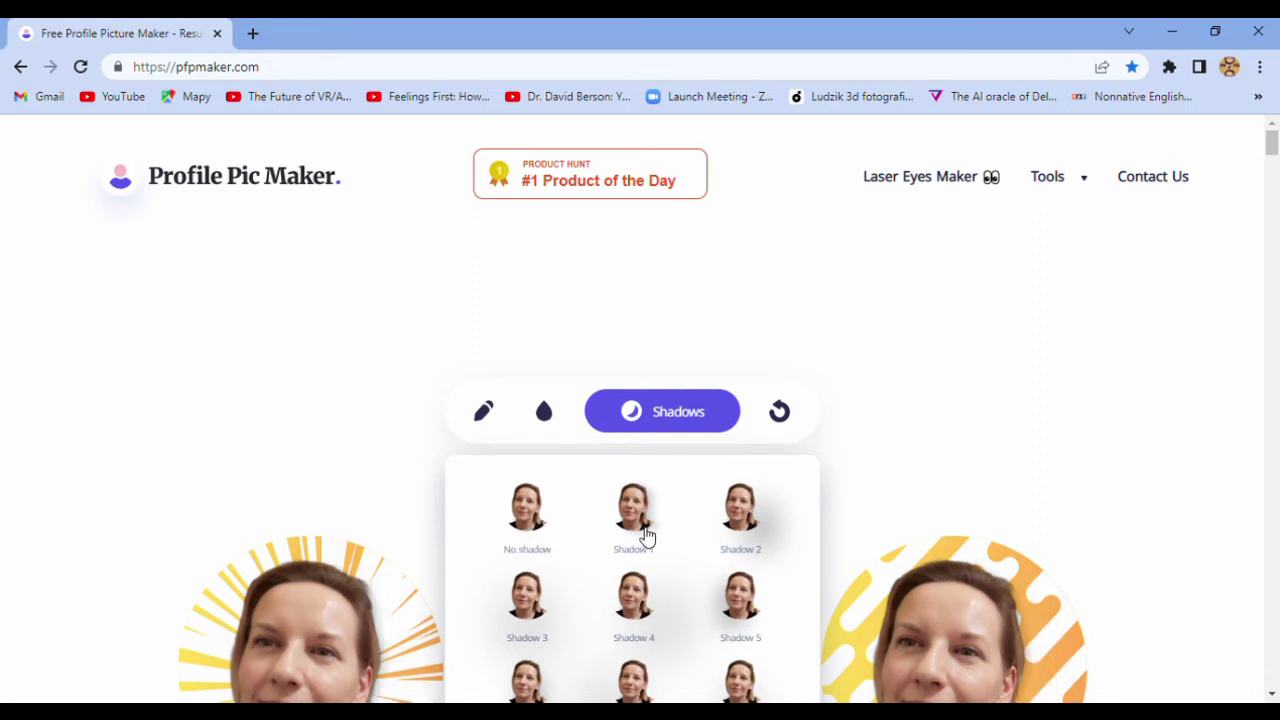
pyautogui.scroll(-1, 749, 661)
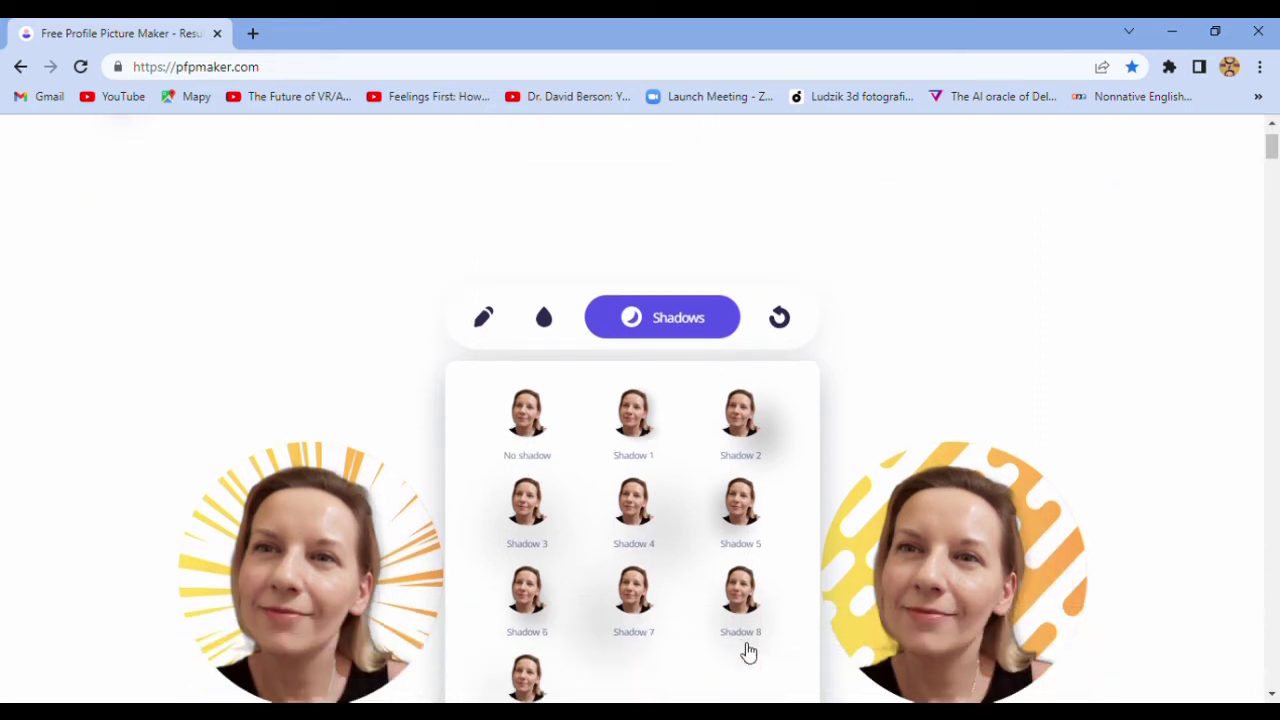
pyautogui.click(643, 622)
pyautogui.click(537, 680)
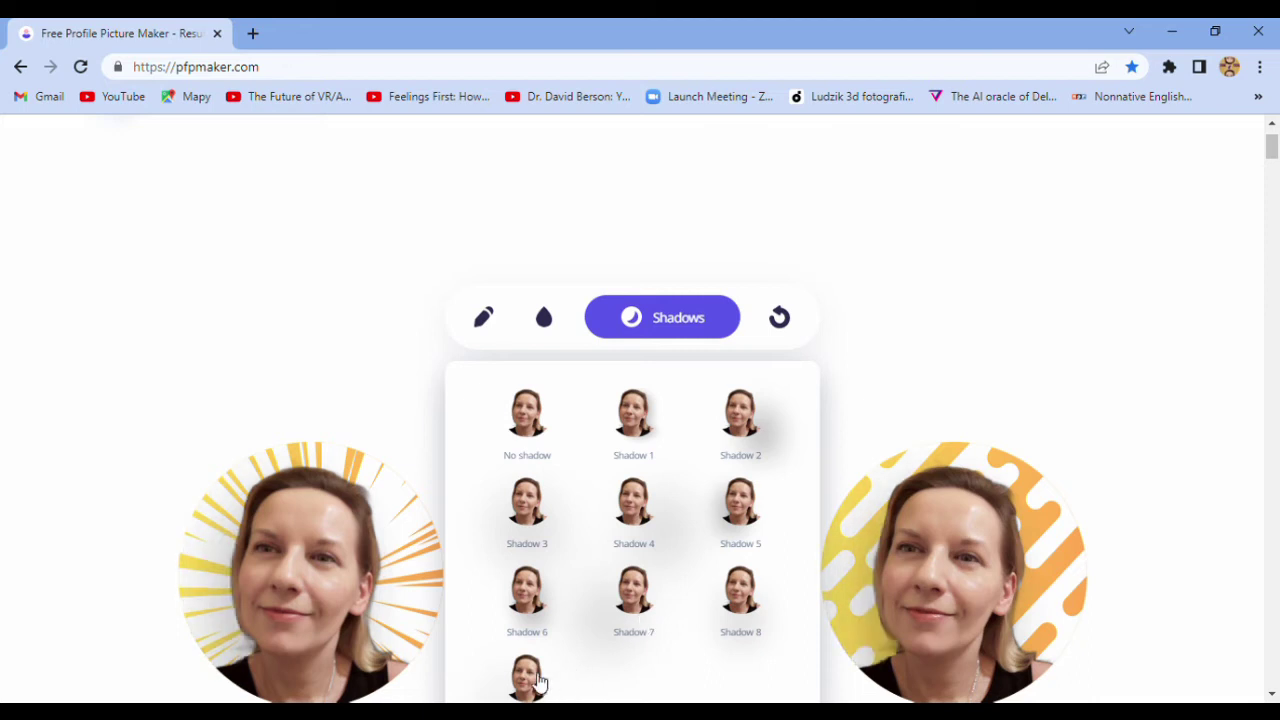
# Try Shadow 8 and Shadow 5, then apply Shadow 2 and close the shadow choices.
pyautogui.click(772, 607)
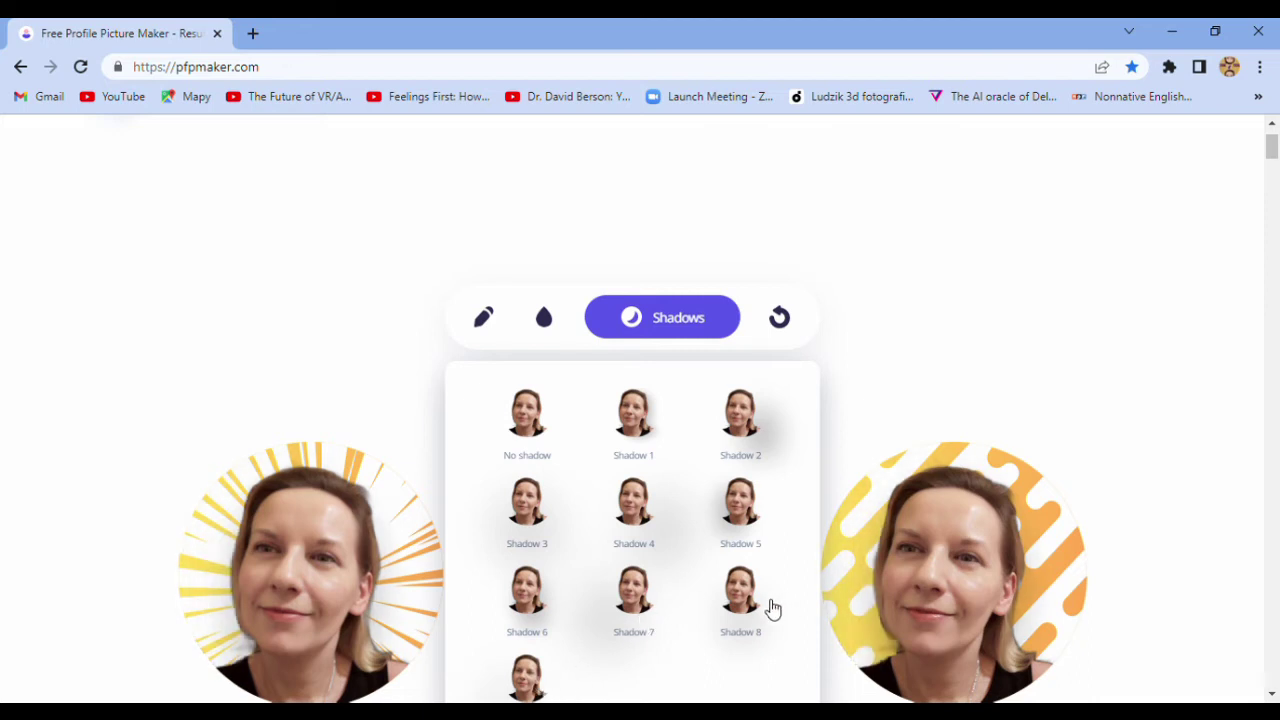
pyautogui.click(762, 525)
pyautogui.click(748, 412)
pyautogui.click(957, 360)
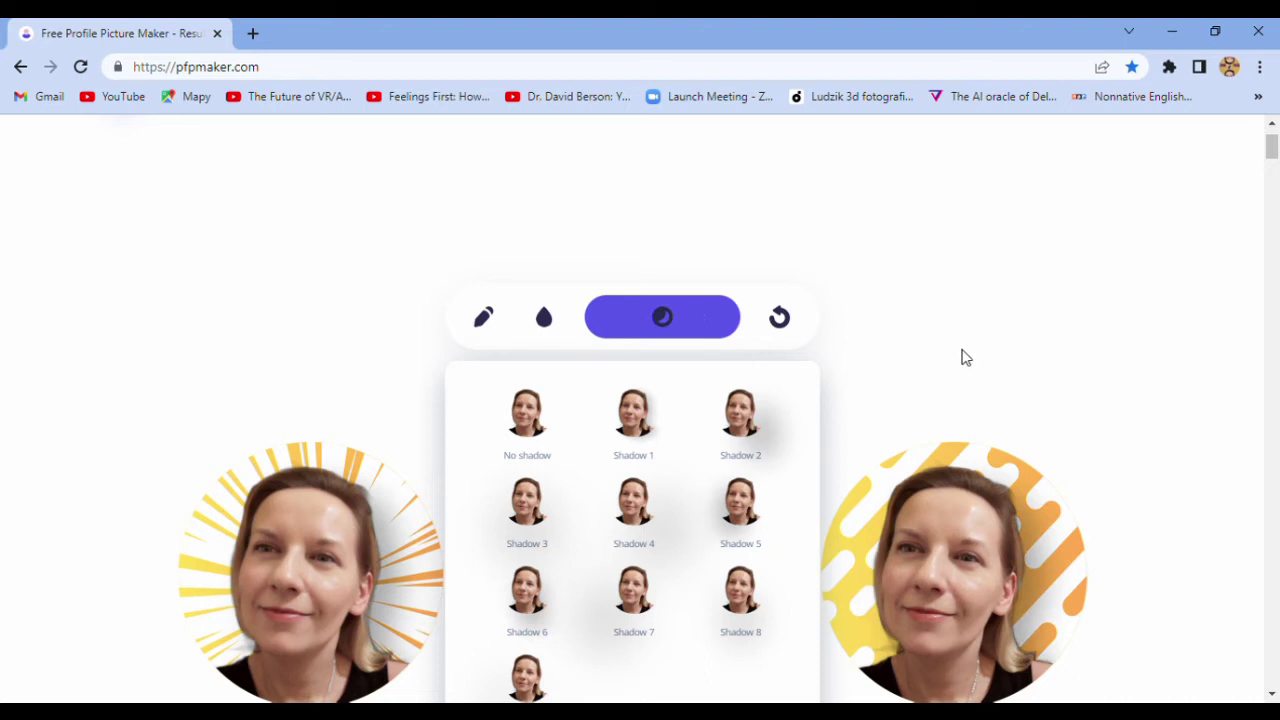
pyautogui.scroll(-1, 1040, 380)
pyautogui.scroll(-2, 1125, 398)
pyautogui.scroll(3, 1125, 398)
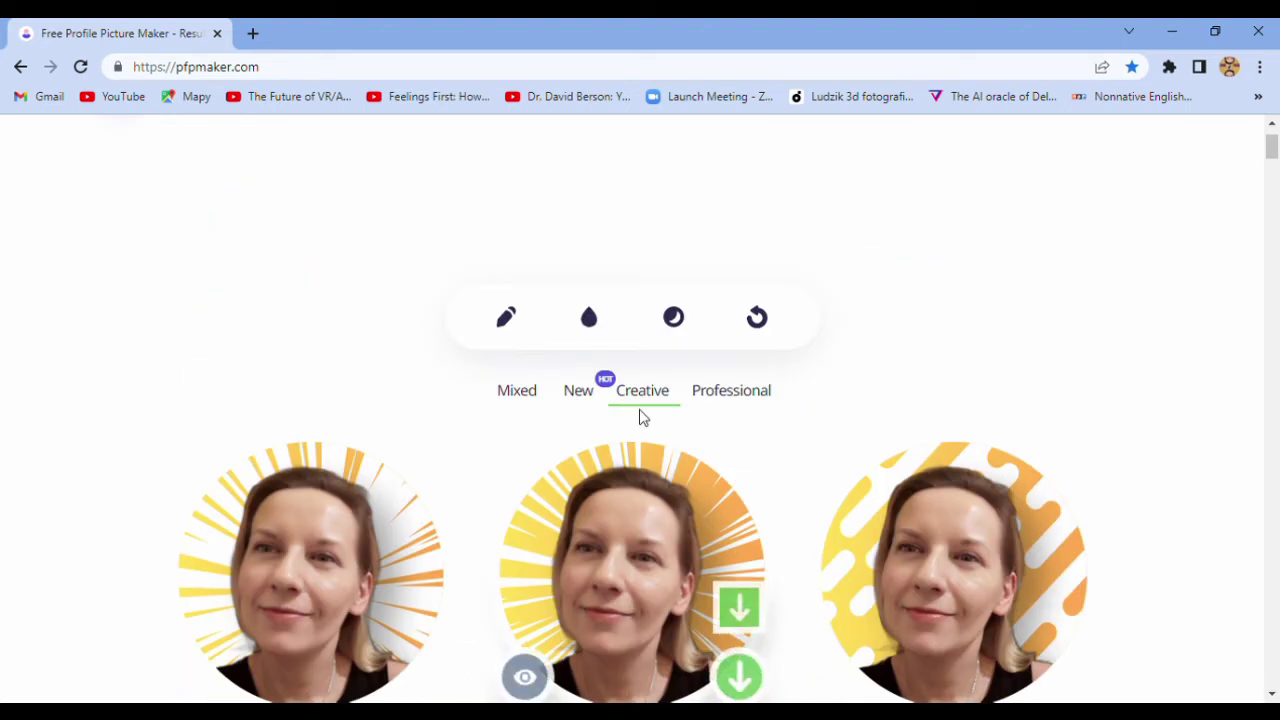
# Reset the portrait background colour to the original designs.
pyautogui.click(604, 327)
pyautogui.scroll(-3, 723, 543)
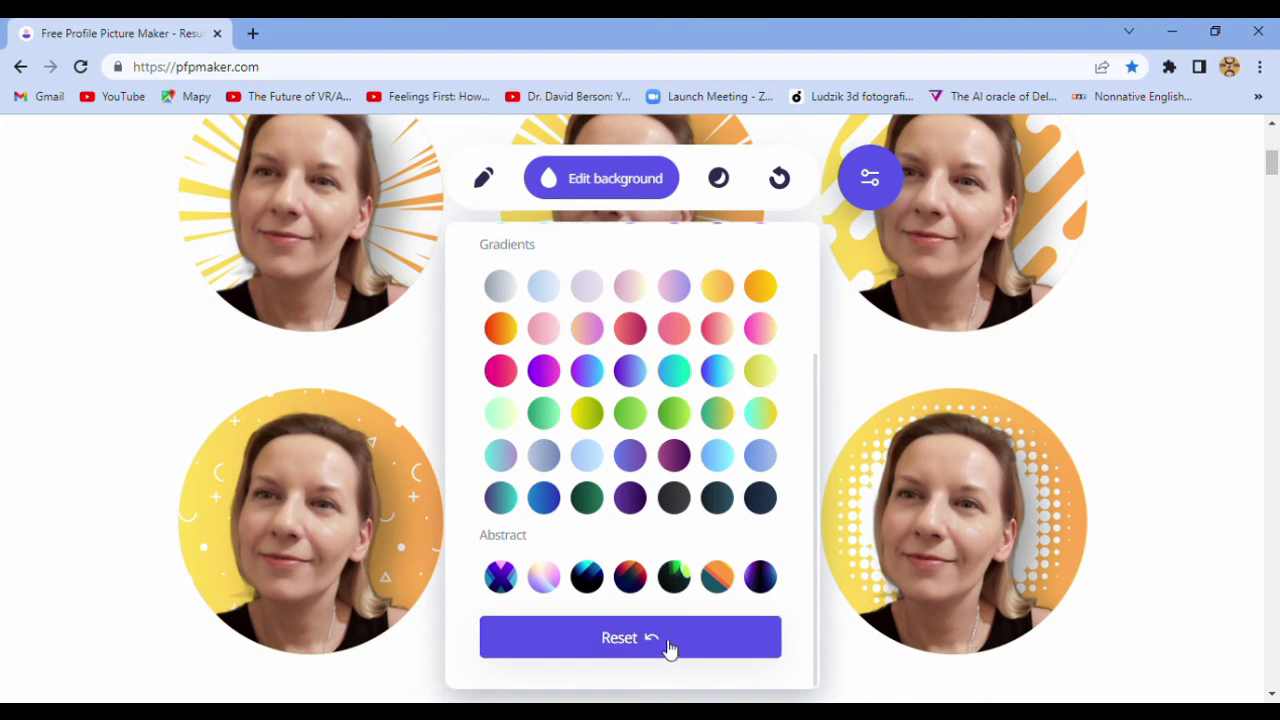
pyautogui.click(668, 640)
pyautogui.scroll(3, 1277, 423)
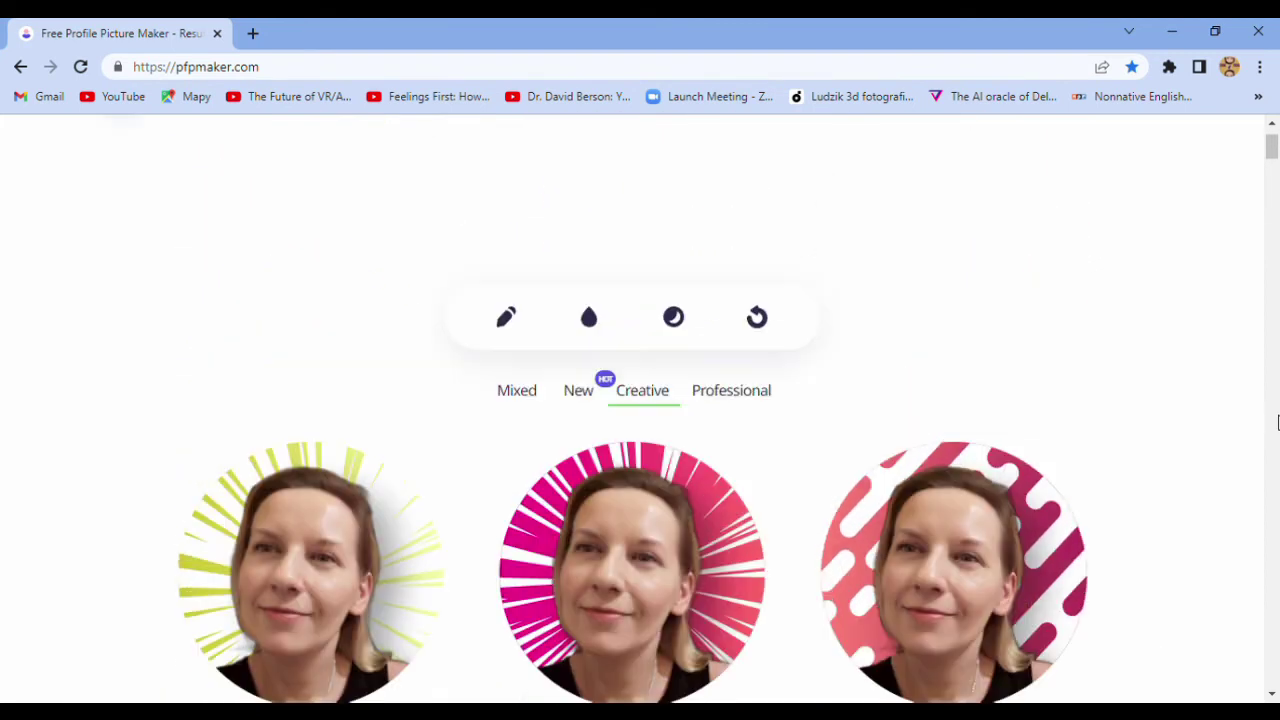
# Scroll down the grid to view the lime, pink and green-striped backgrounds.
pyautogui.scroll(-2, 731, 391)
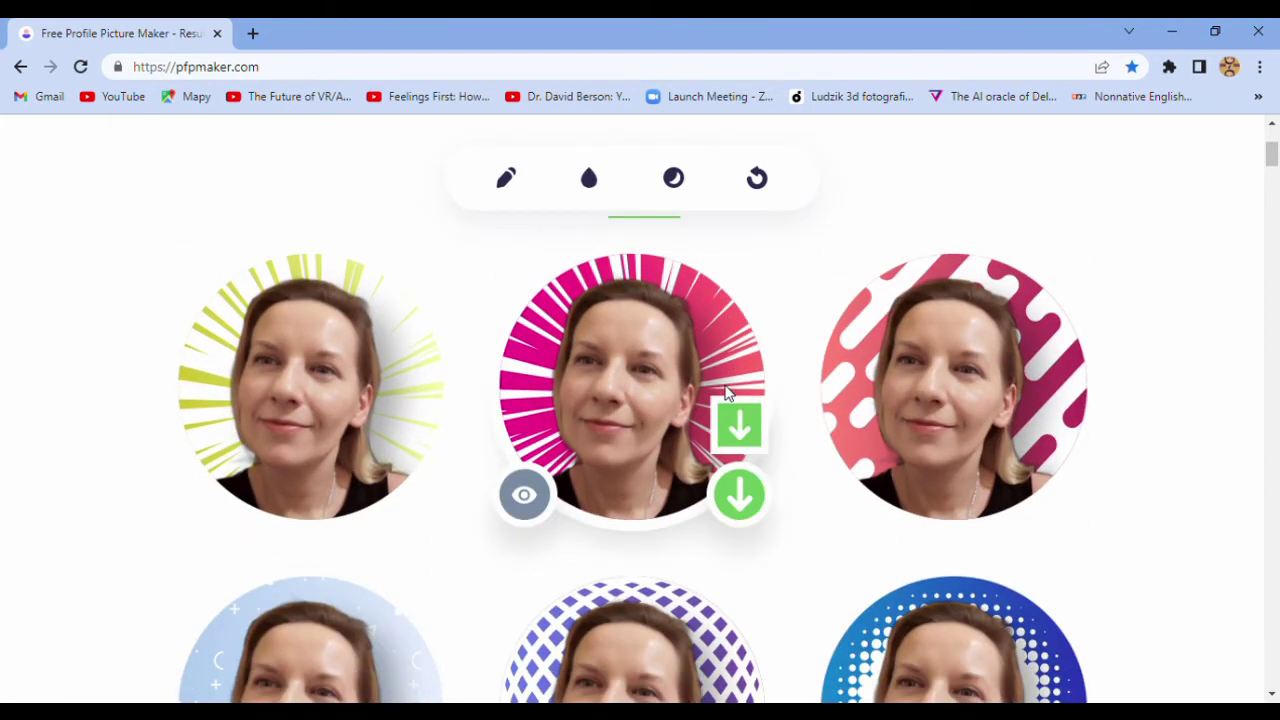
pyautogui.scroll(-2, 1196, 445)
pyautogui.scroll(-2, 1196, 445)
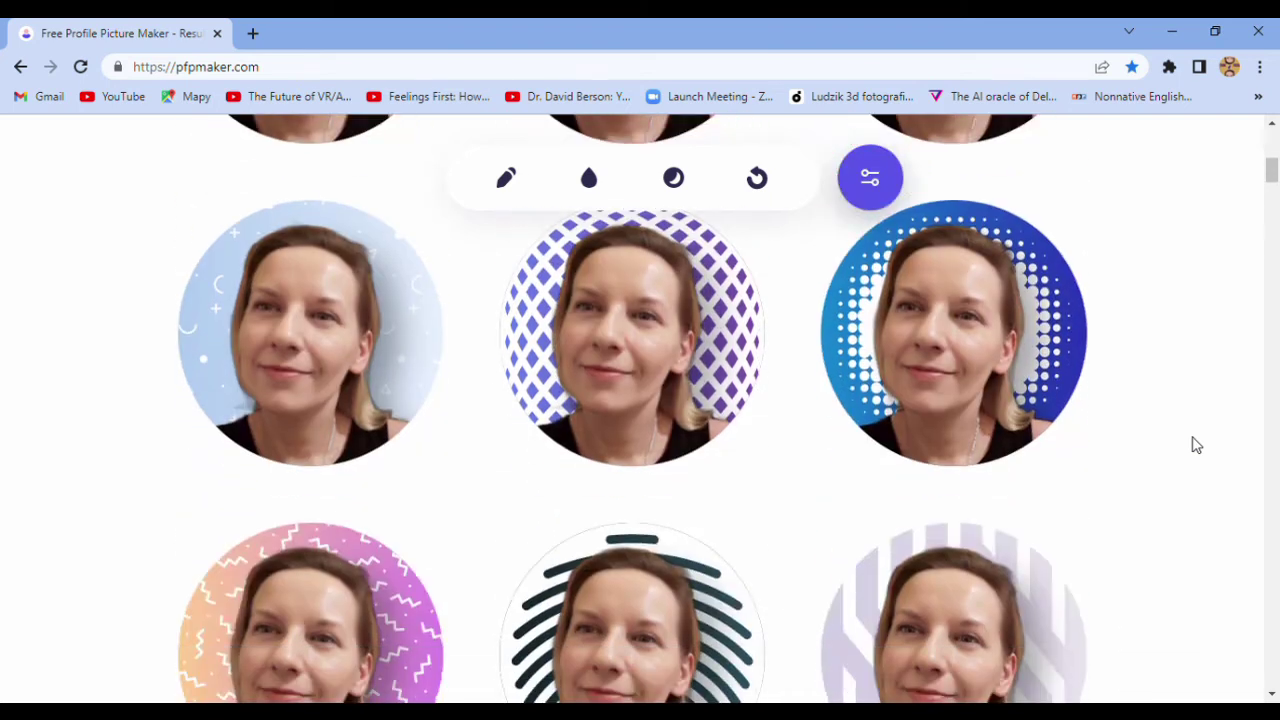
pyautogui.scroll(-2, 1196, 445)
pyautogui.scroll(-2, 1196, 445)
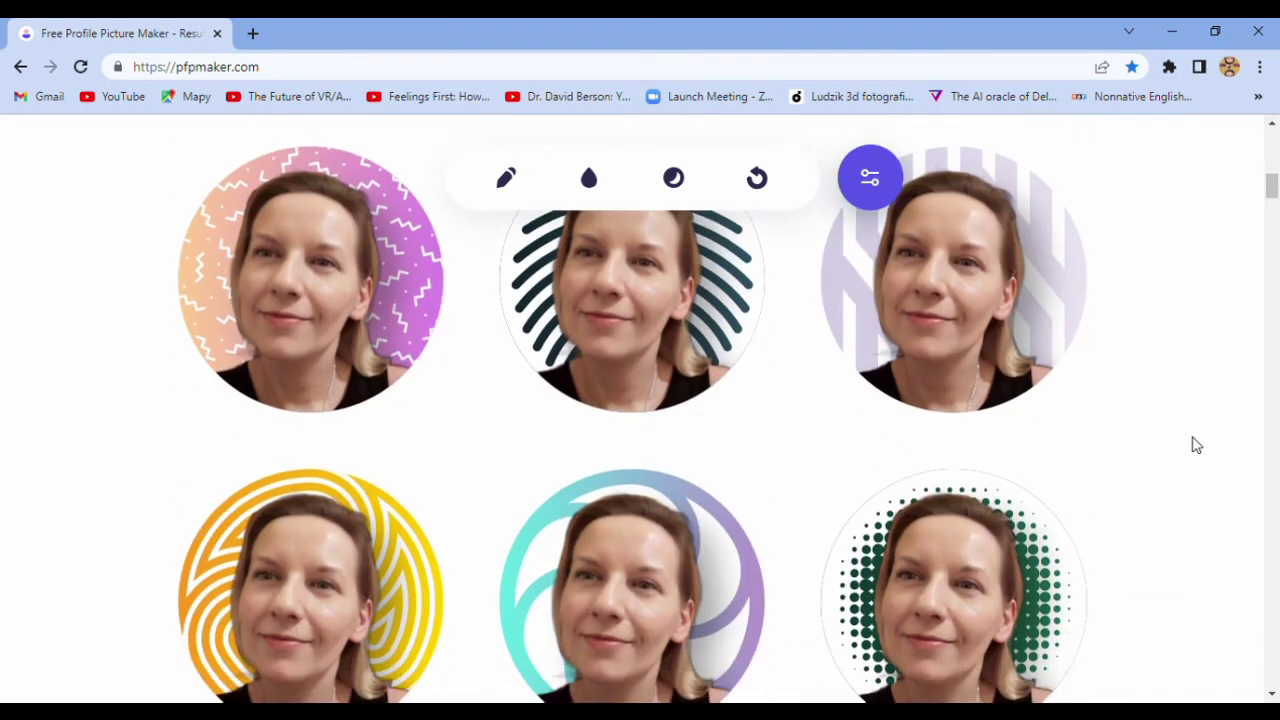
pyautogui.scroll(-2, 1196, 445)
pyautogui.scroll(-2, 1196, 445)
pyautogui.scroll(-1, 1196, 445)
pyautogui.scroll(-1, 1196, 445)
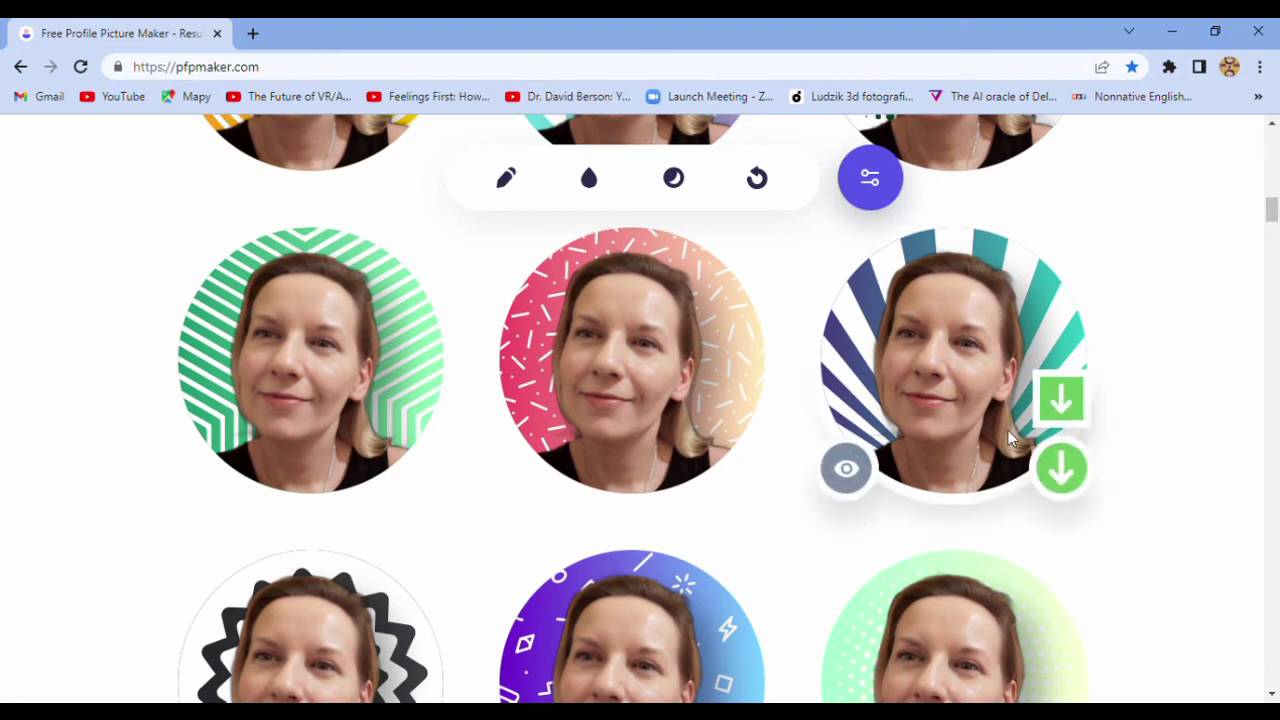
pyautogui.moveTo(953, 360)
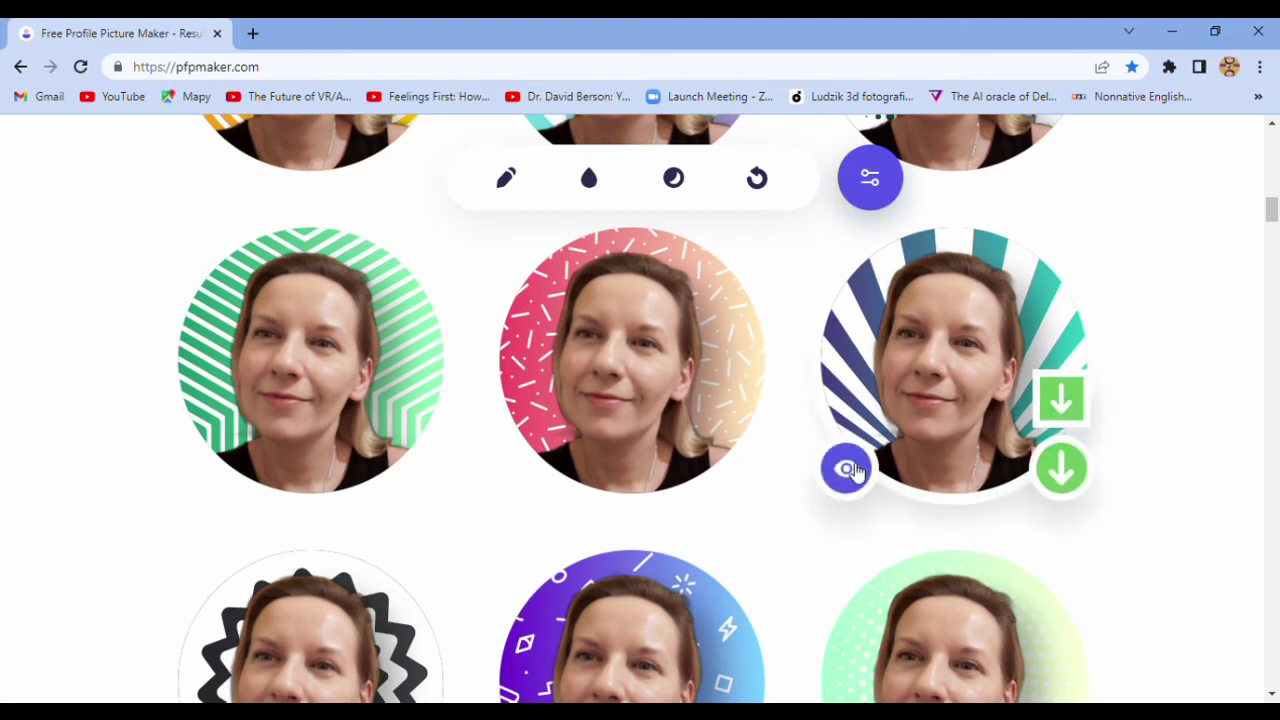
pyautogui.click(847, 469)
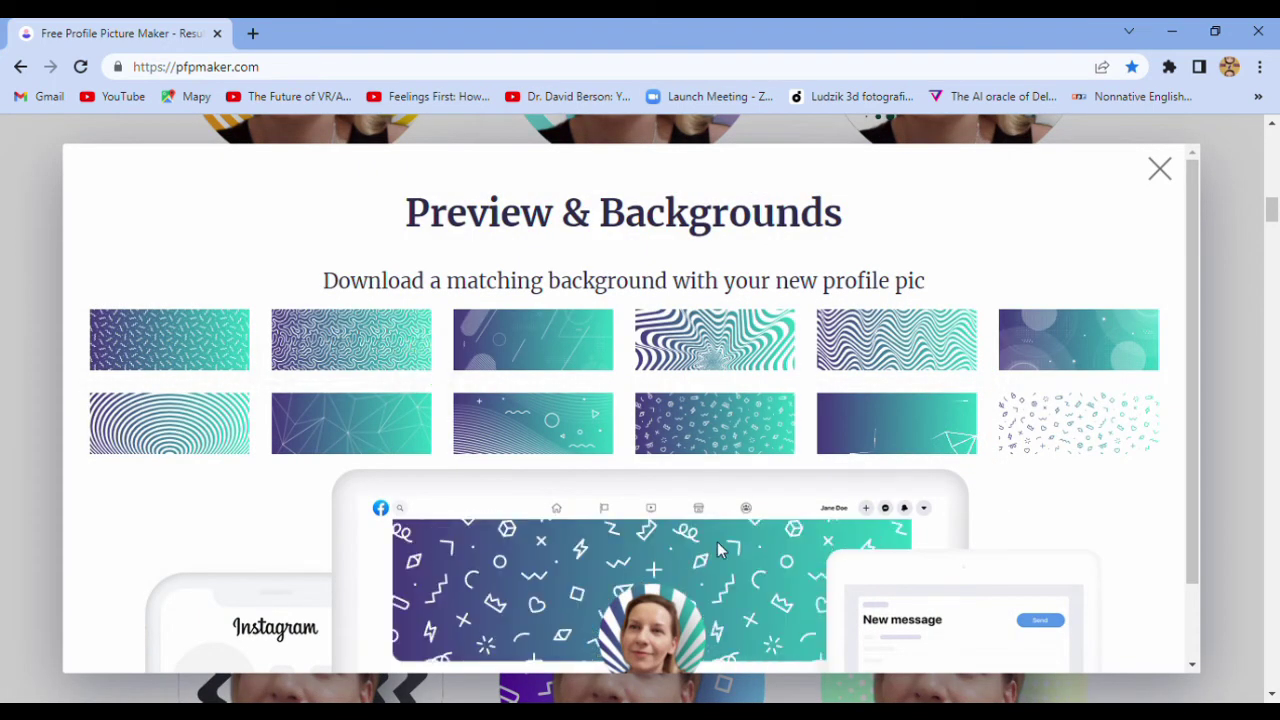
pyautogui.moveTo(1078, 423)
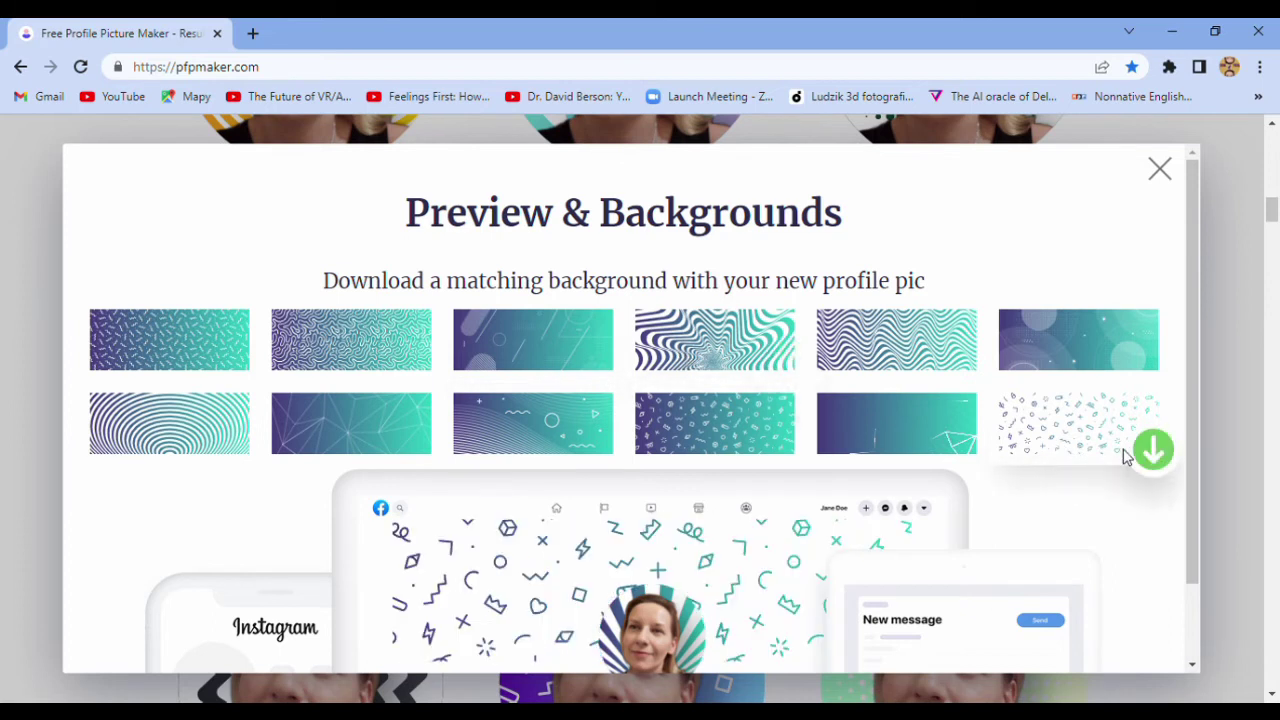
pyautogui.scroll(-2, 1125, 455)
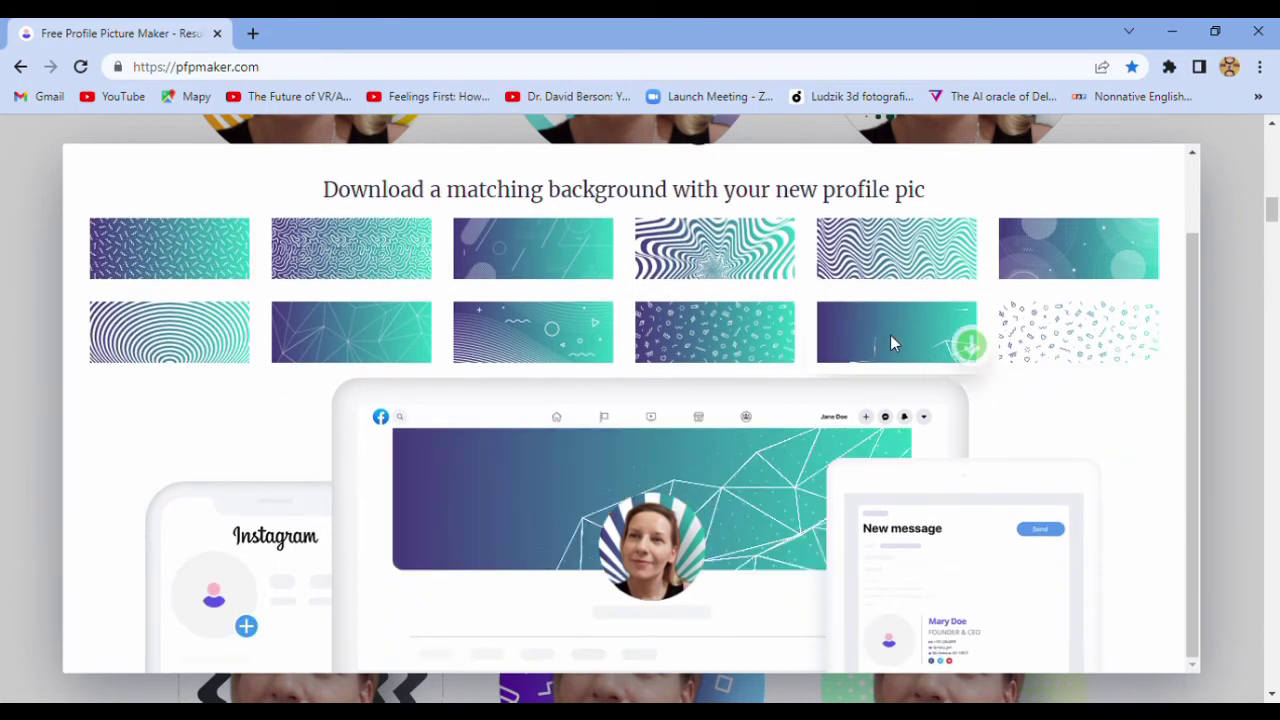
pyautogui.moveTo(896, 340)
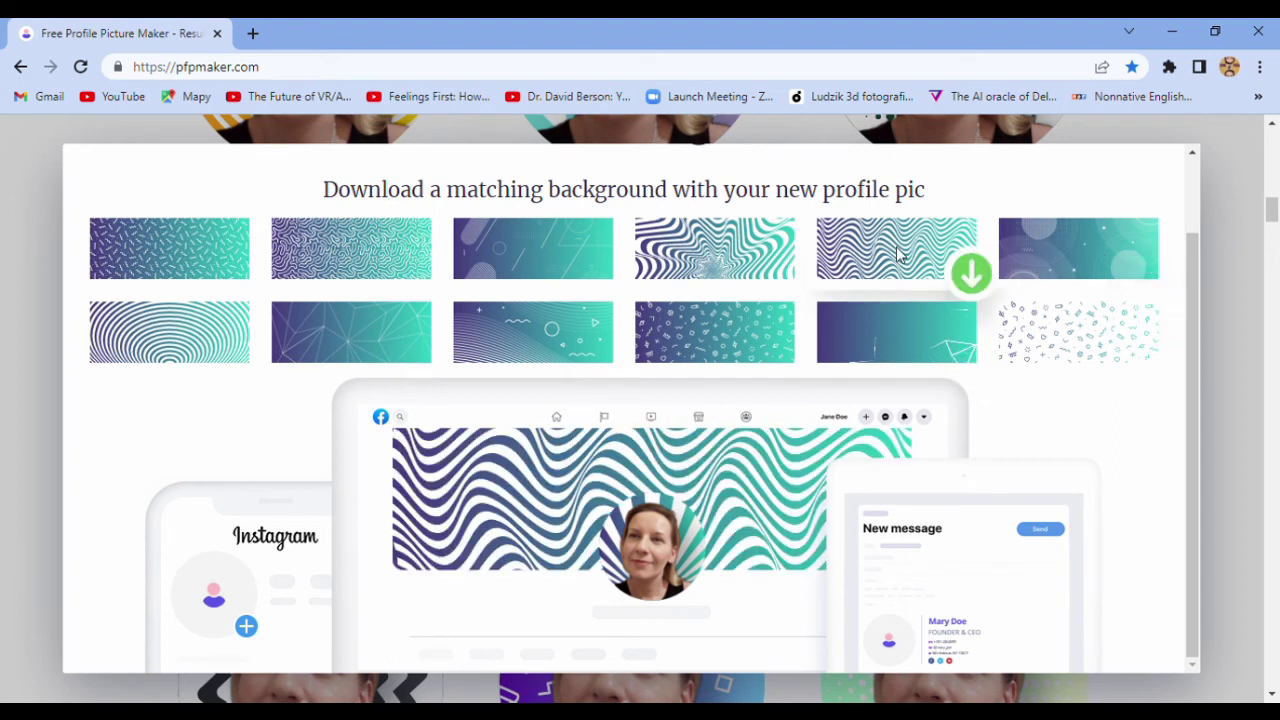
pyautogui.scroll(2, 1135, 373)
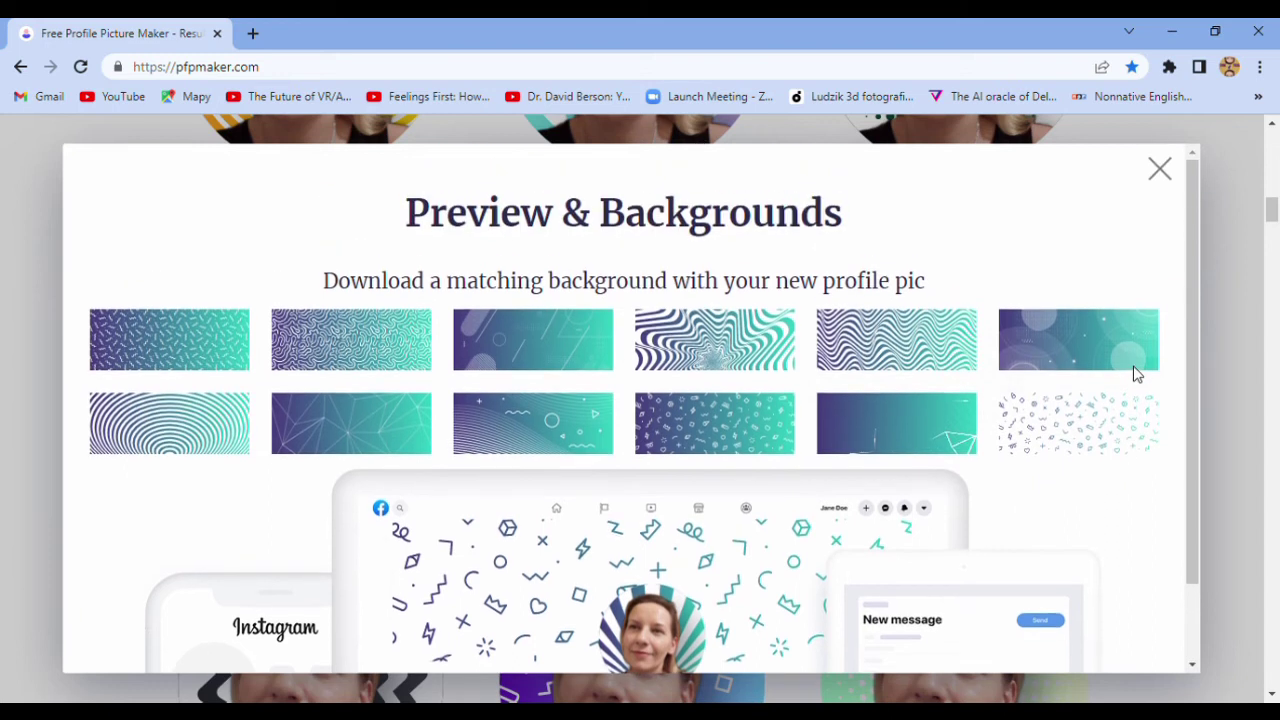
pyautogui.click(1160, 171)
# Apply the dark blue and cyan Abstract background to all portraits.
pyautogui.scroll(3, 1086, 432)
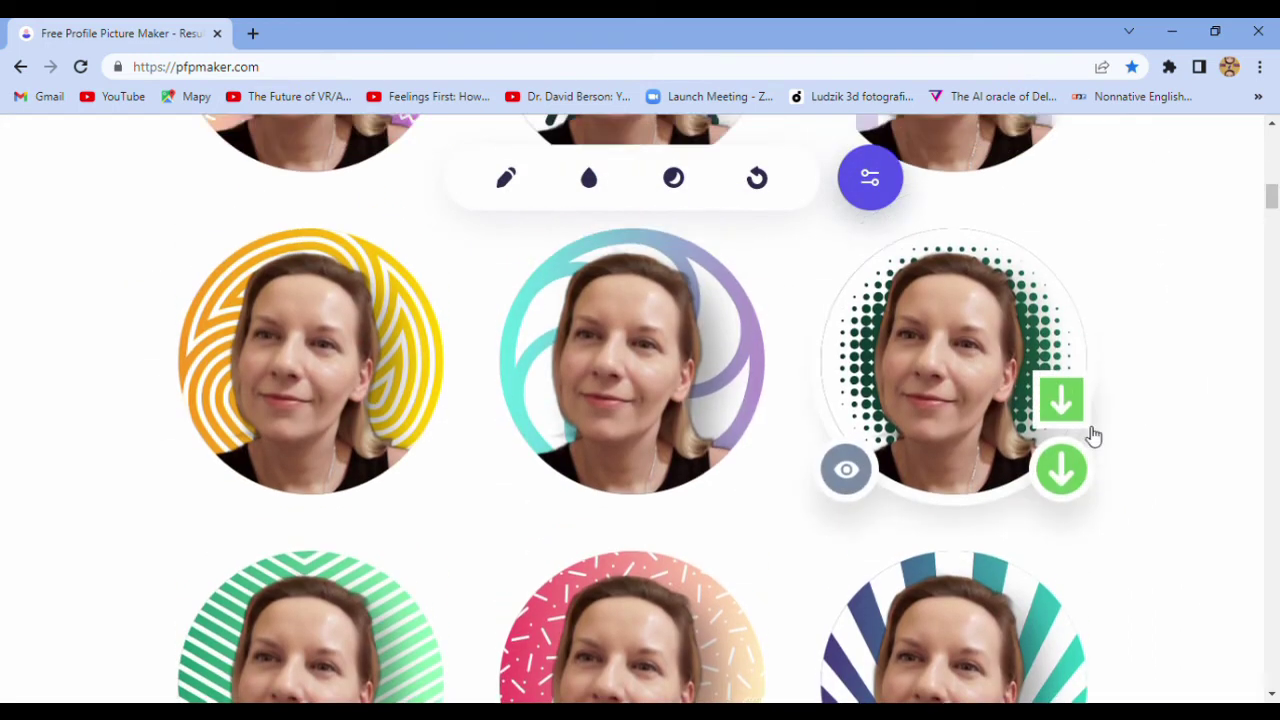
pyautogui.scroll(3, 1088, 434)
pyautogui.scroll(1, 1088, 434)
pyautogui.scroll(1, 1088, 434)
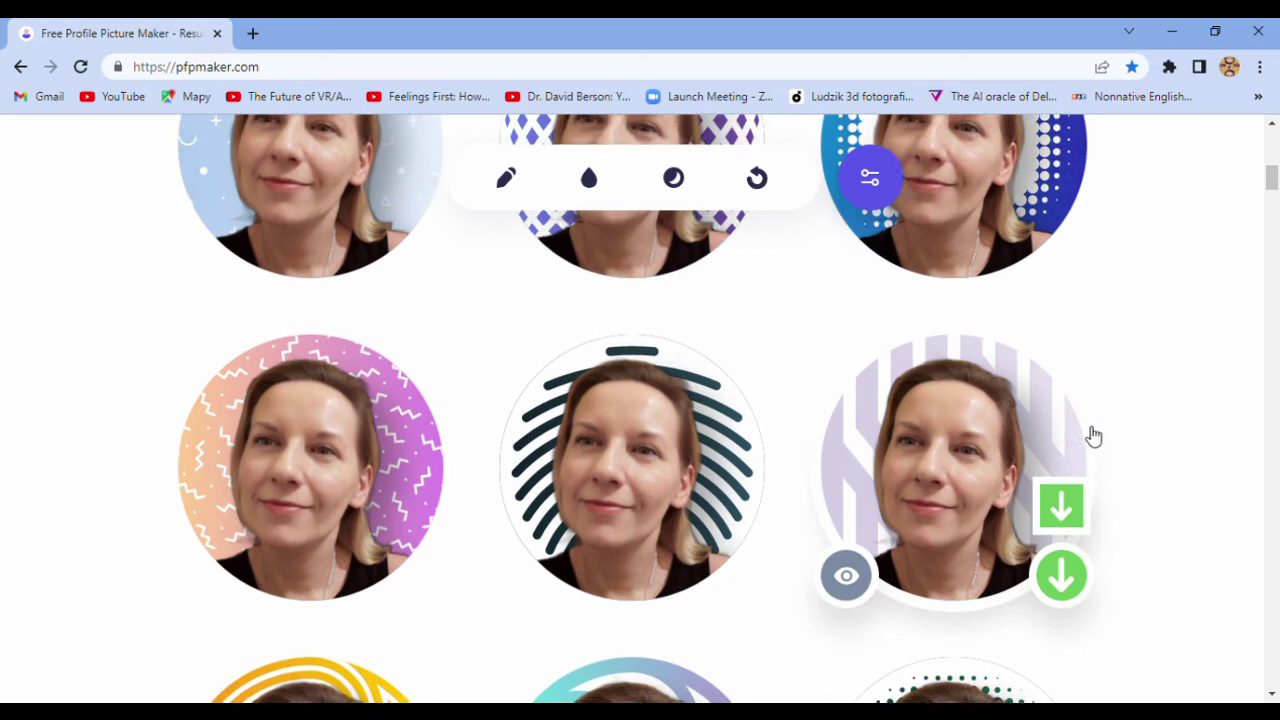
pyautogui.scroll(3, 1088, 434)
pyautogui.scroll(3, 1088, 434)
pyautogui.scroll(2, 1088, 430)
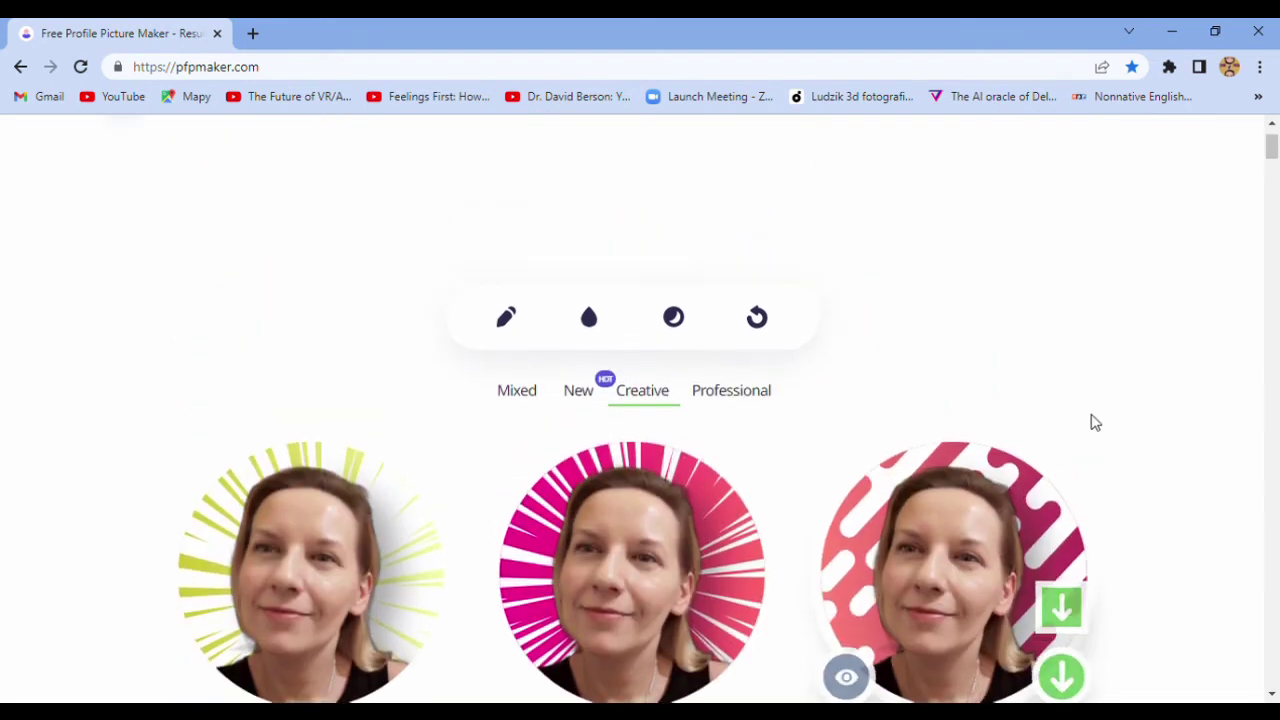
pyautogui.click(600, 330)
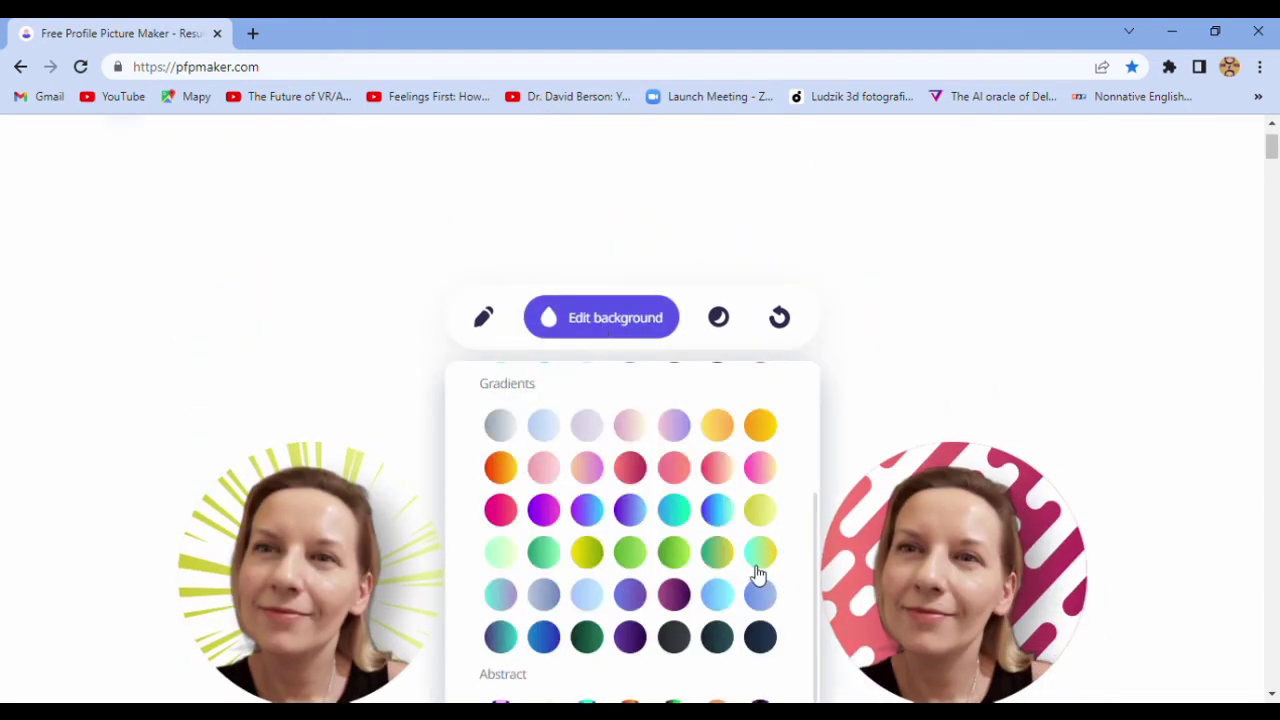
pyautogui.scroll(-1, 757, 580)
pyautogui.click(598, 583)
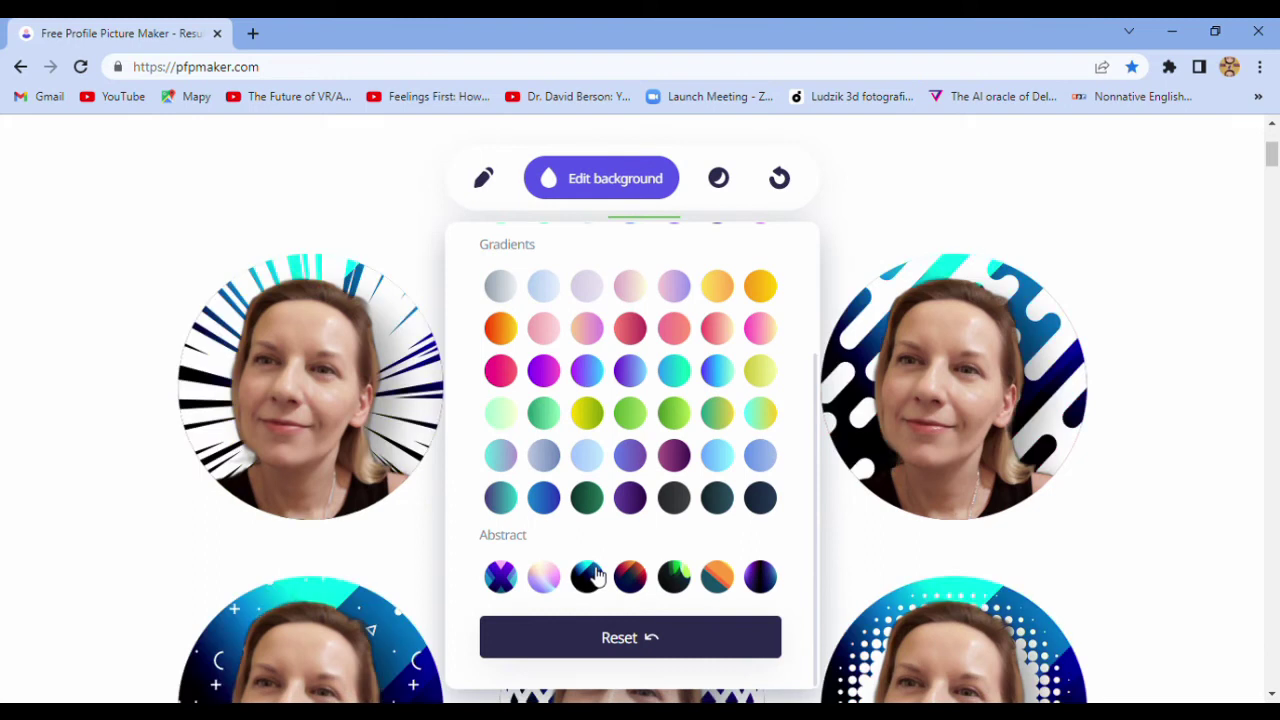
pyautogui.click(1205, 512)
pyautogui.scroll(-1, 1205, 512)
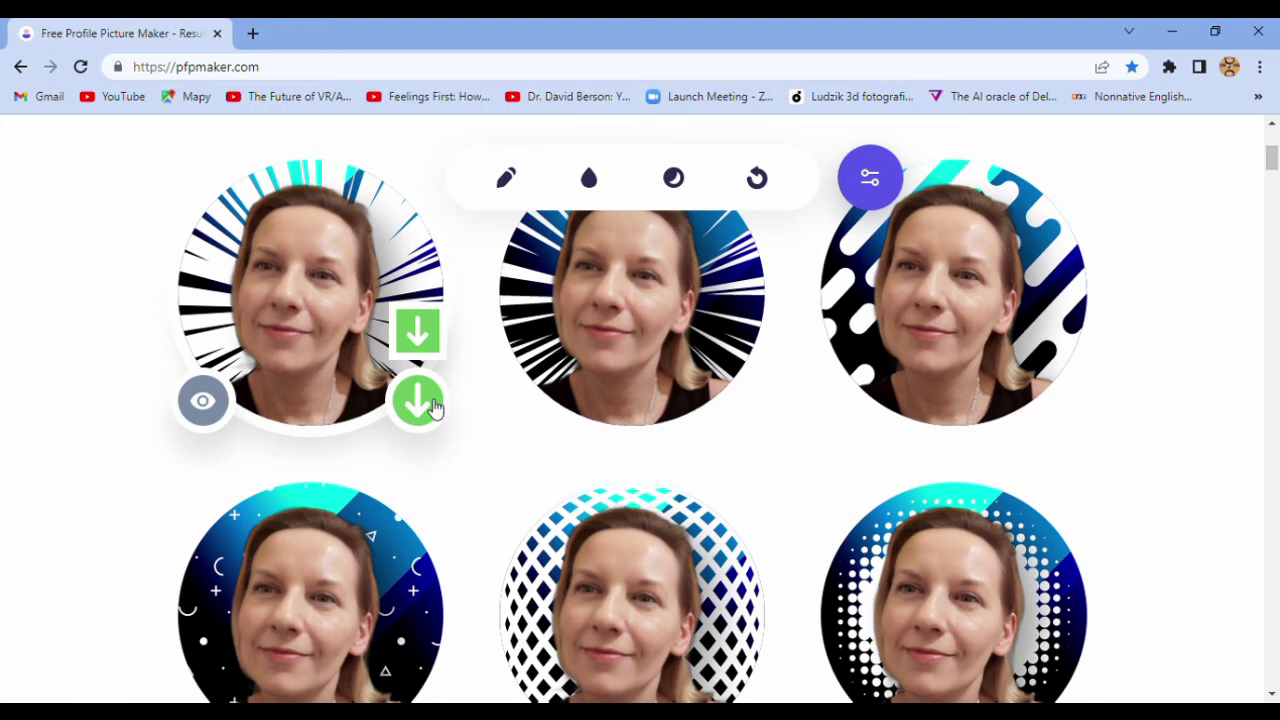
# Download the first portrait as profile-pic.png, open it, and download another version.
pyautogui.click(434, 405)
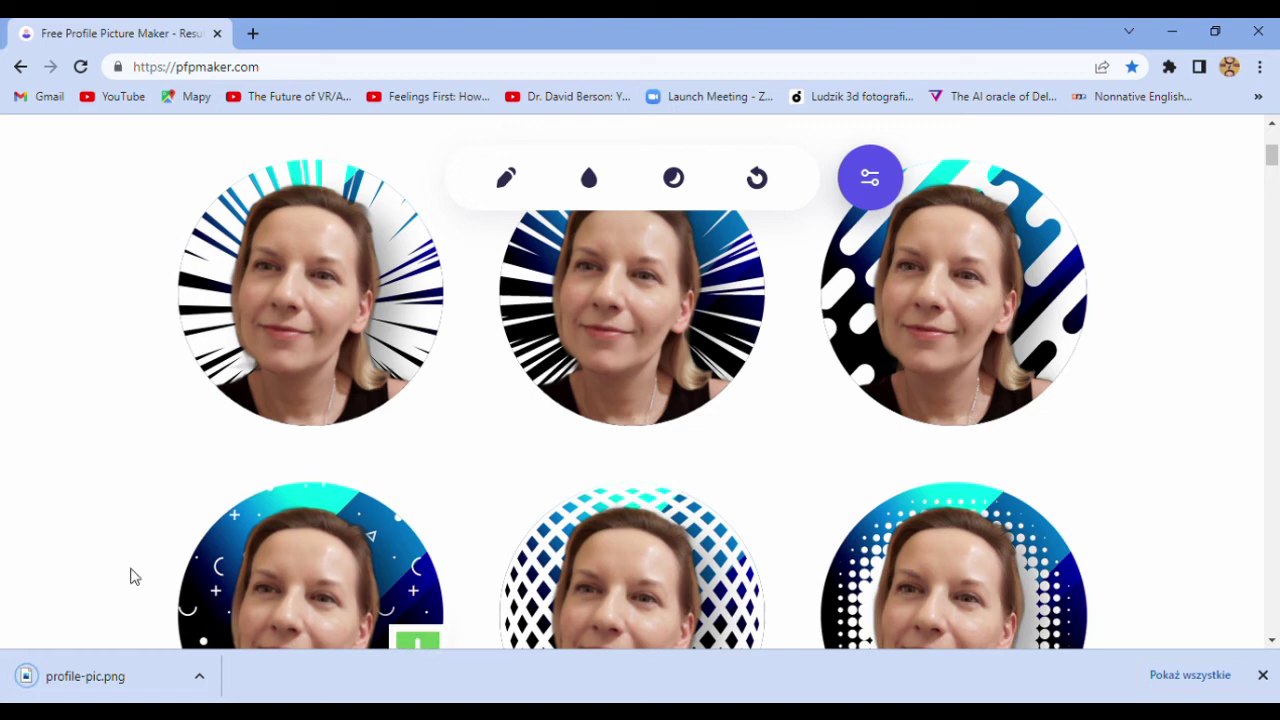
pyautogui.click(110, 690)
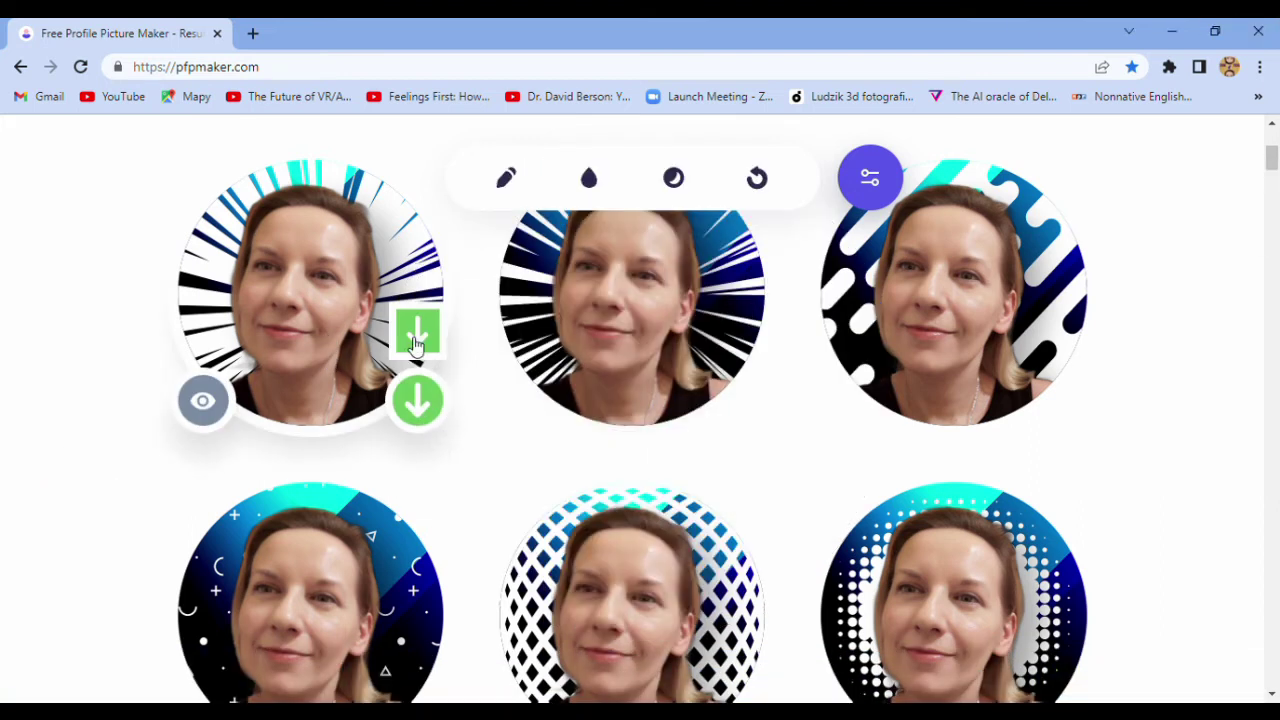
pyautogui.click(417, 335)
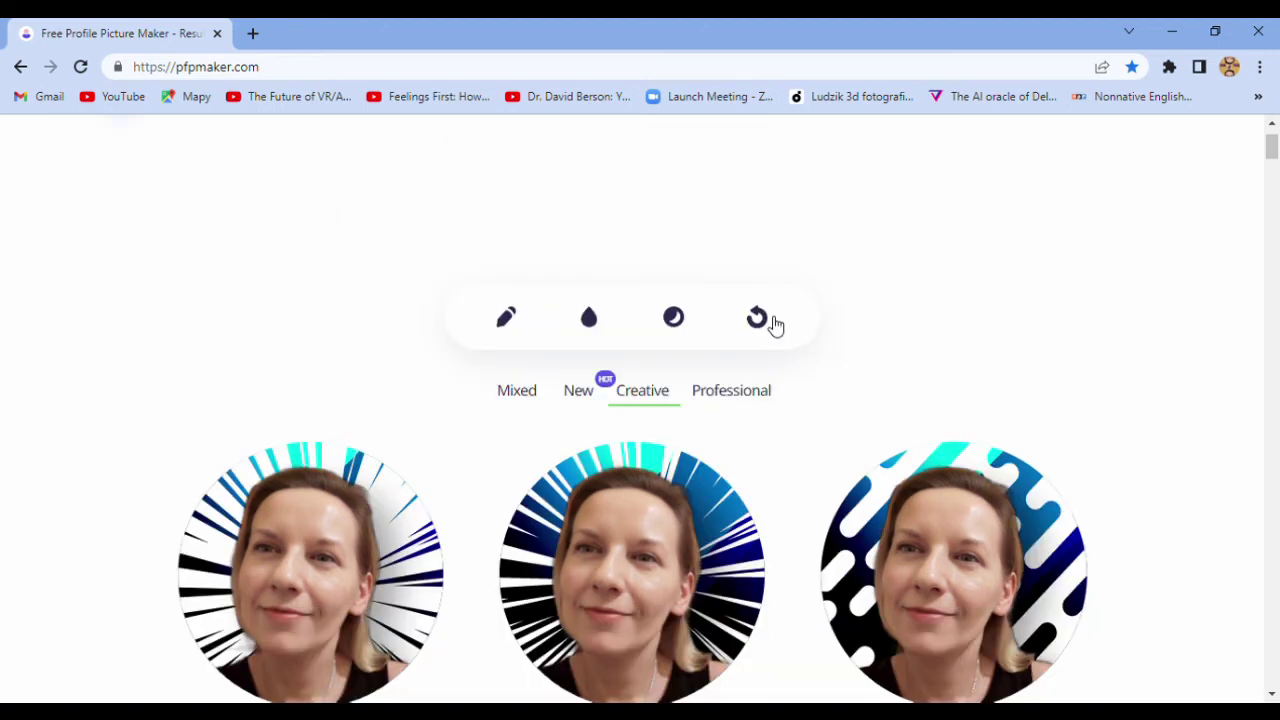
# Start over with a new photo and confirm the reset.
pyautogui.click(759, 319)
pyautogui.click(731, 172)
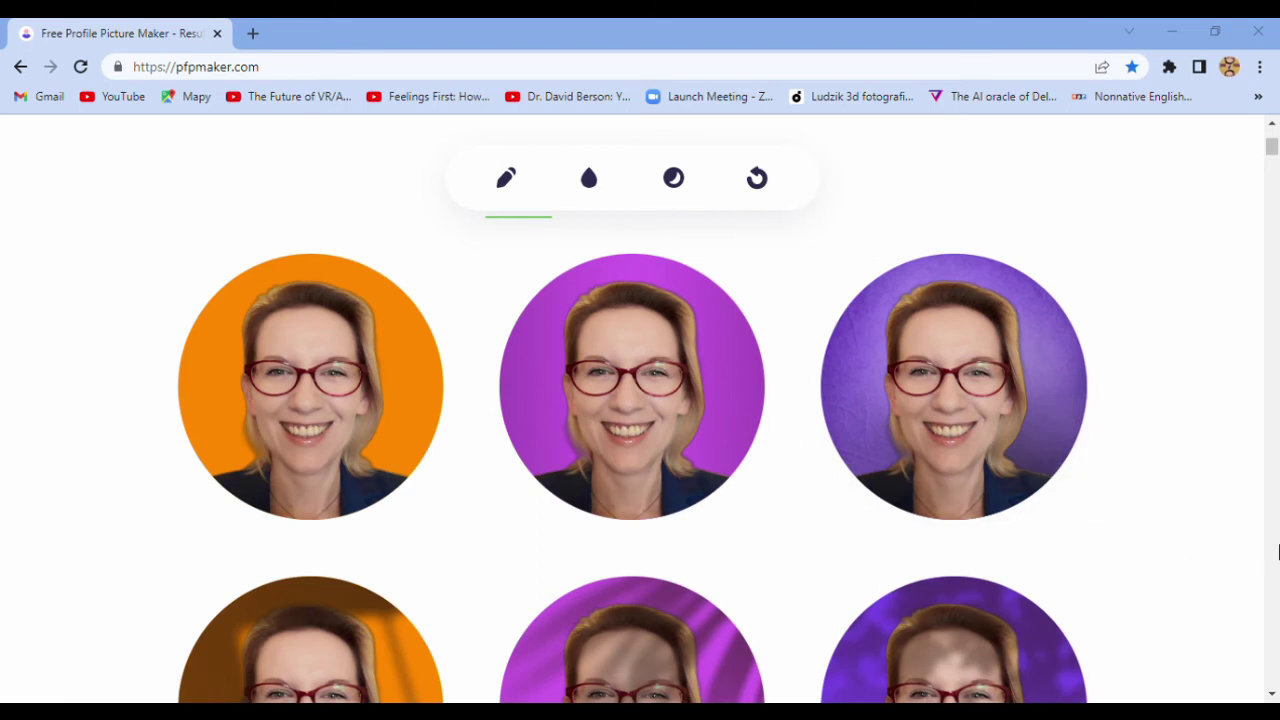
# Show the Professional style results and scroll down to the circular portraits.
pyautogui.scroll(-2, 1270, 553)
pyautogui.scroll(3, 1020, 448)
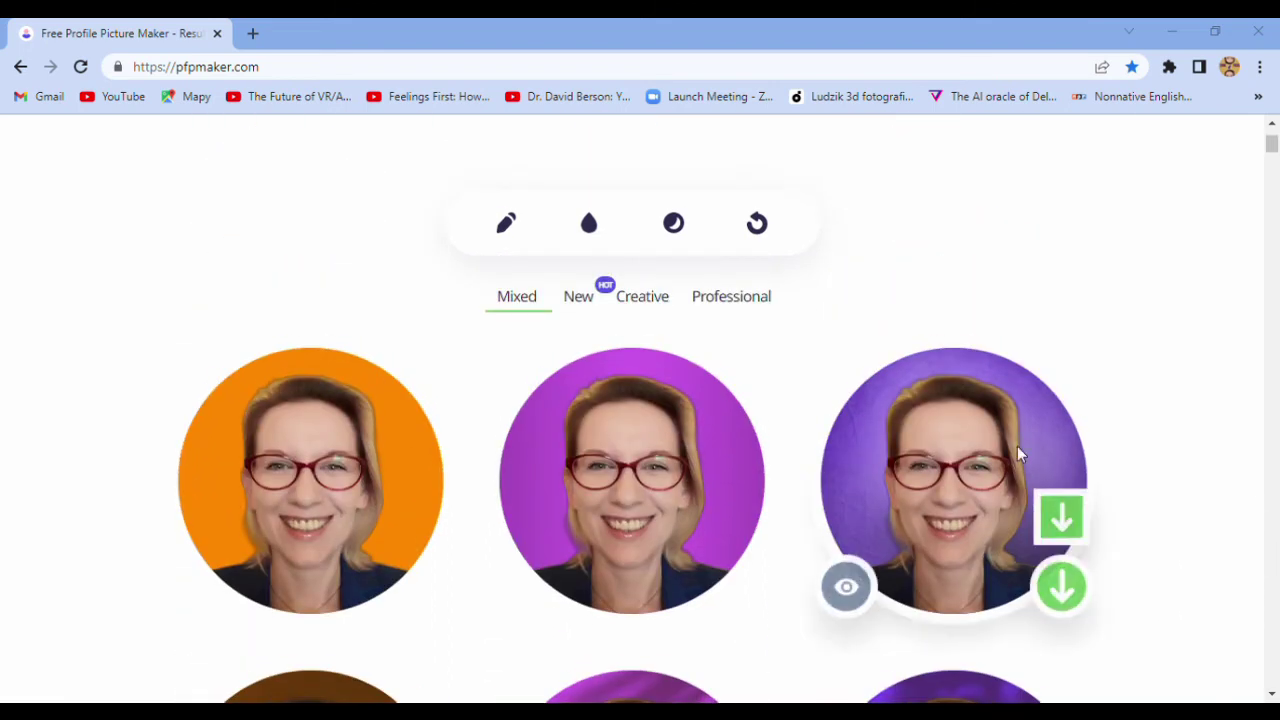
pyautogui.click(748, 302)
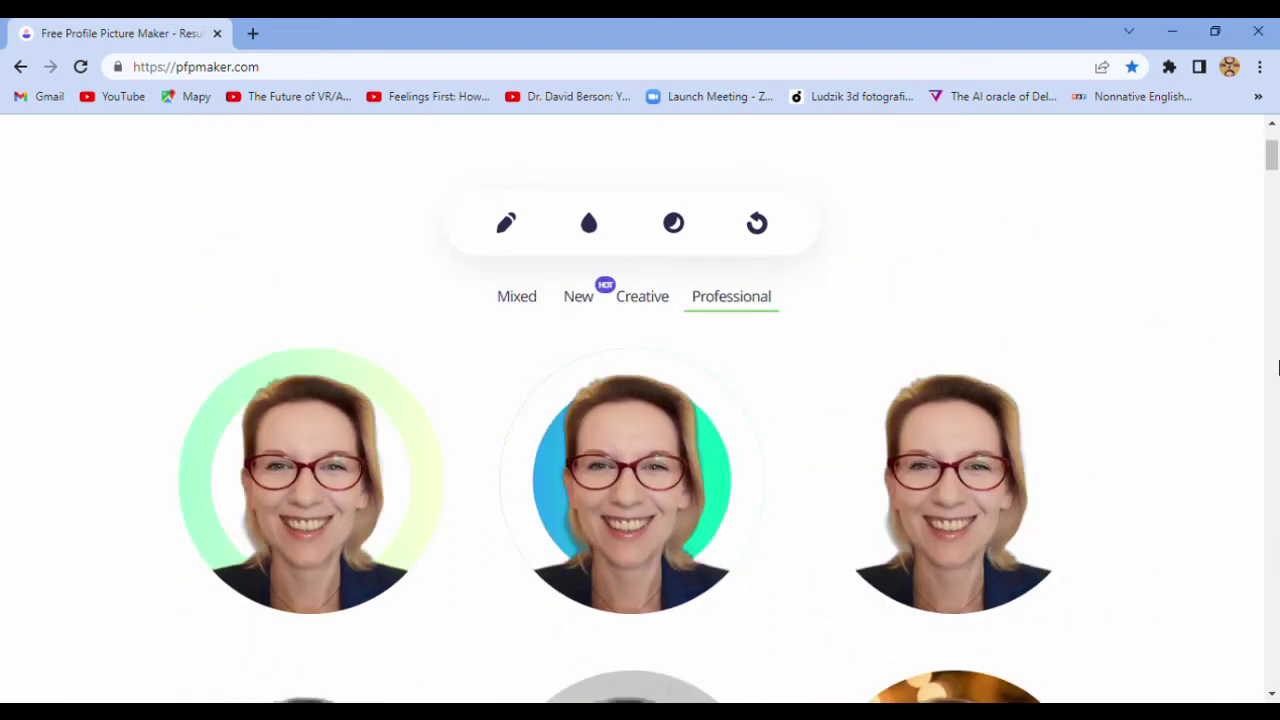
pyautogui.scroll(-1, 1278, 368)
pyautogui.scroll(-2, 1278, 368)
pyautogui.scroll(-3, 1278, 368)
pyautogui.scroll(-2, 1278, 368)
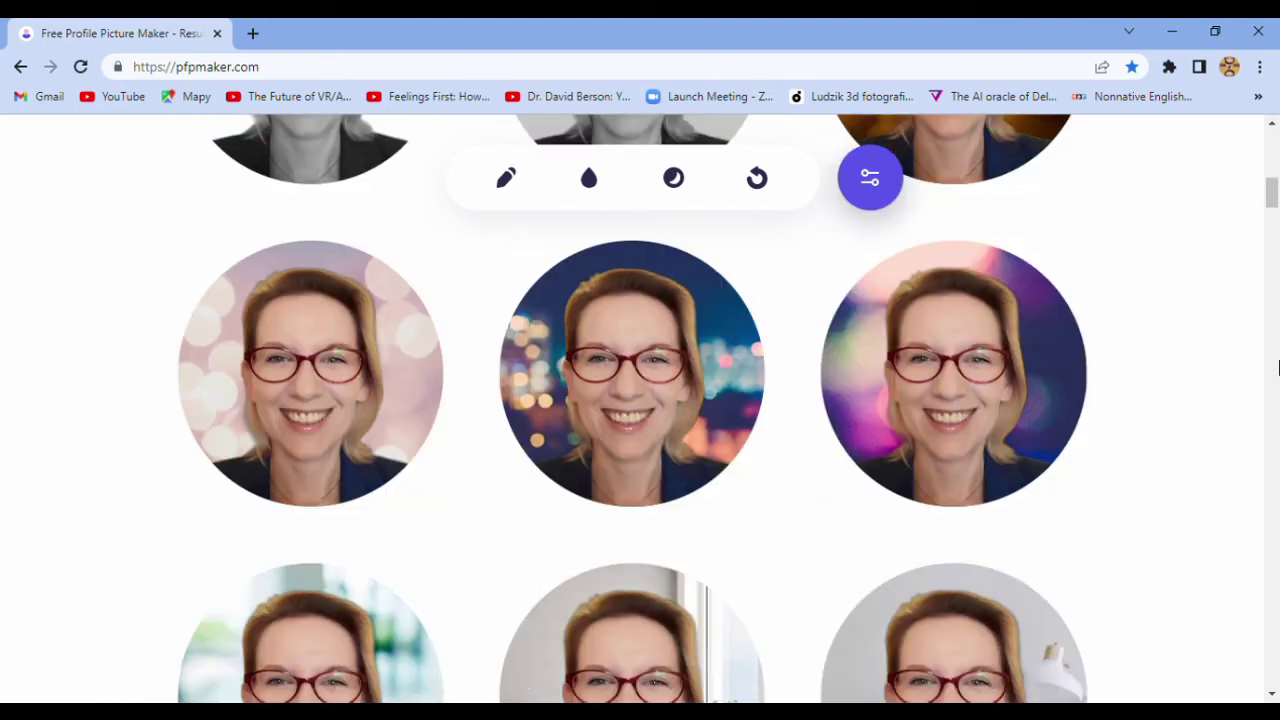
pyautogui.scroll(-1, 1278, 368)
pyautogui.scroll(-2, 1278, 368)
pyautogui.scroll(-1, 1278, 368)
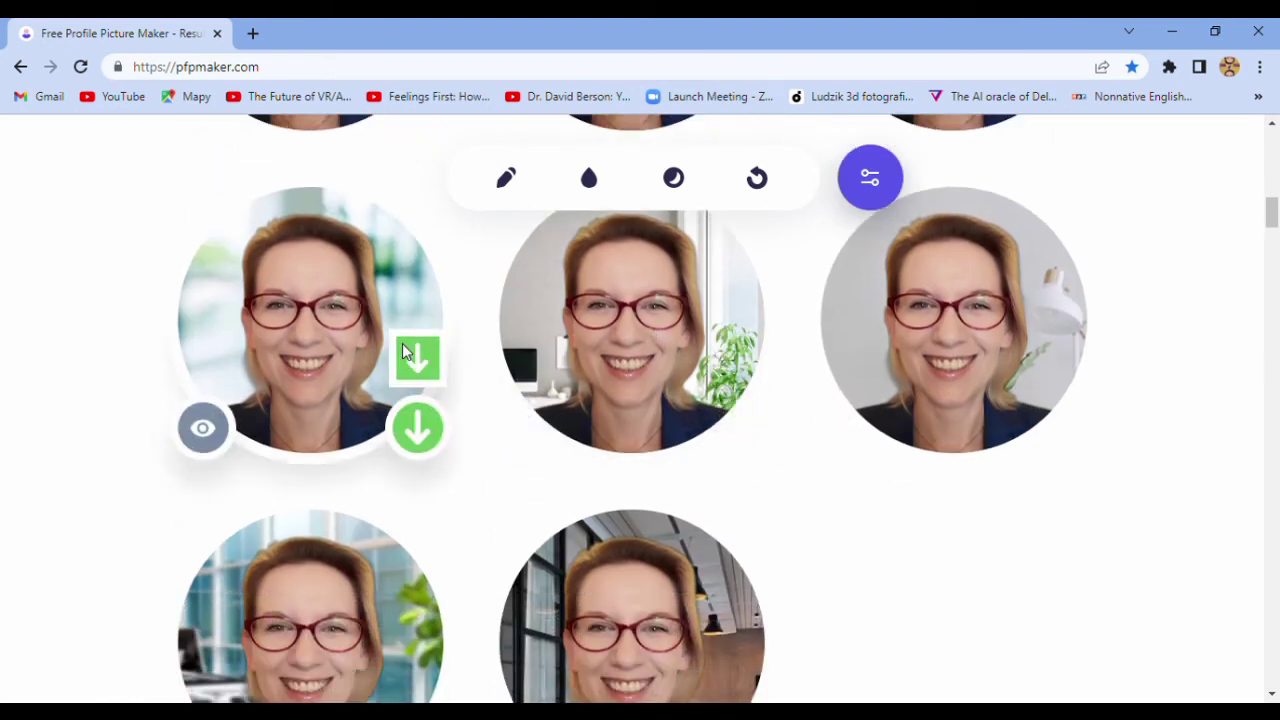
# Download the bright-office portrait and the top-left portrait as profile-pic (2).png and profile-pic (3).png.
pyautogui.moveTo(310, 320)
pyautogui.click(422, 362)
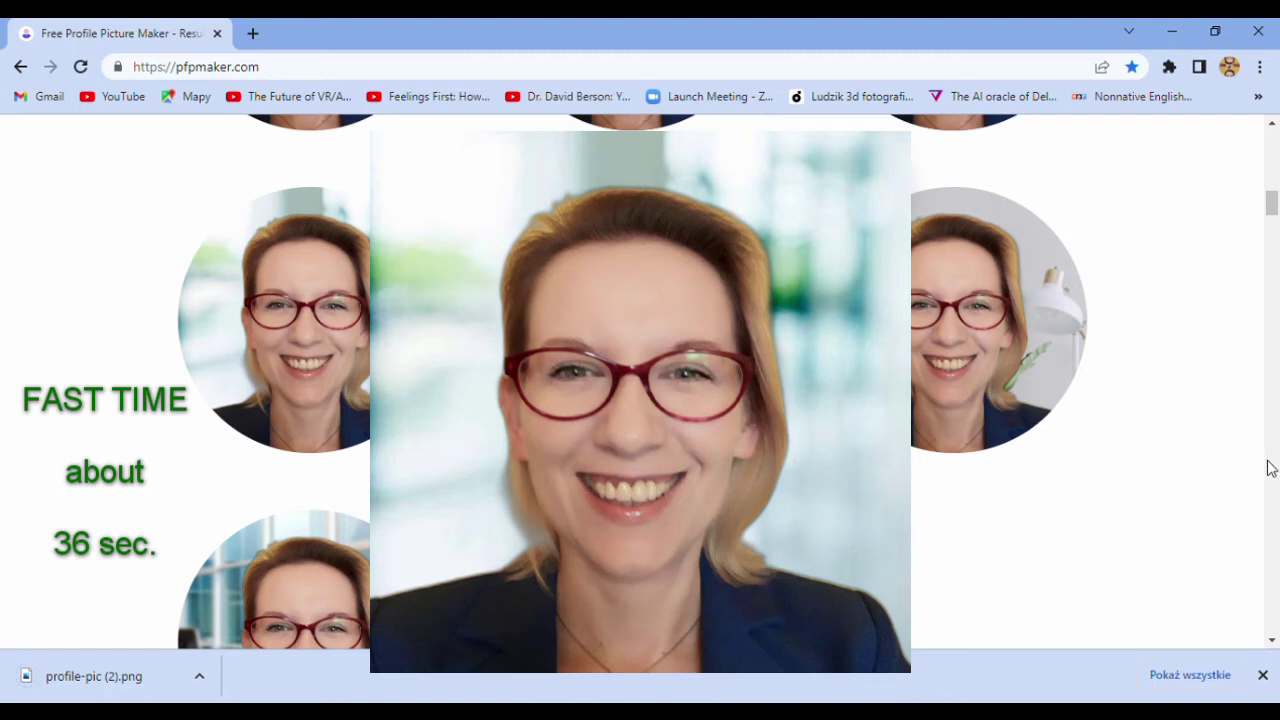
pyautogui.click(131, 670)
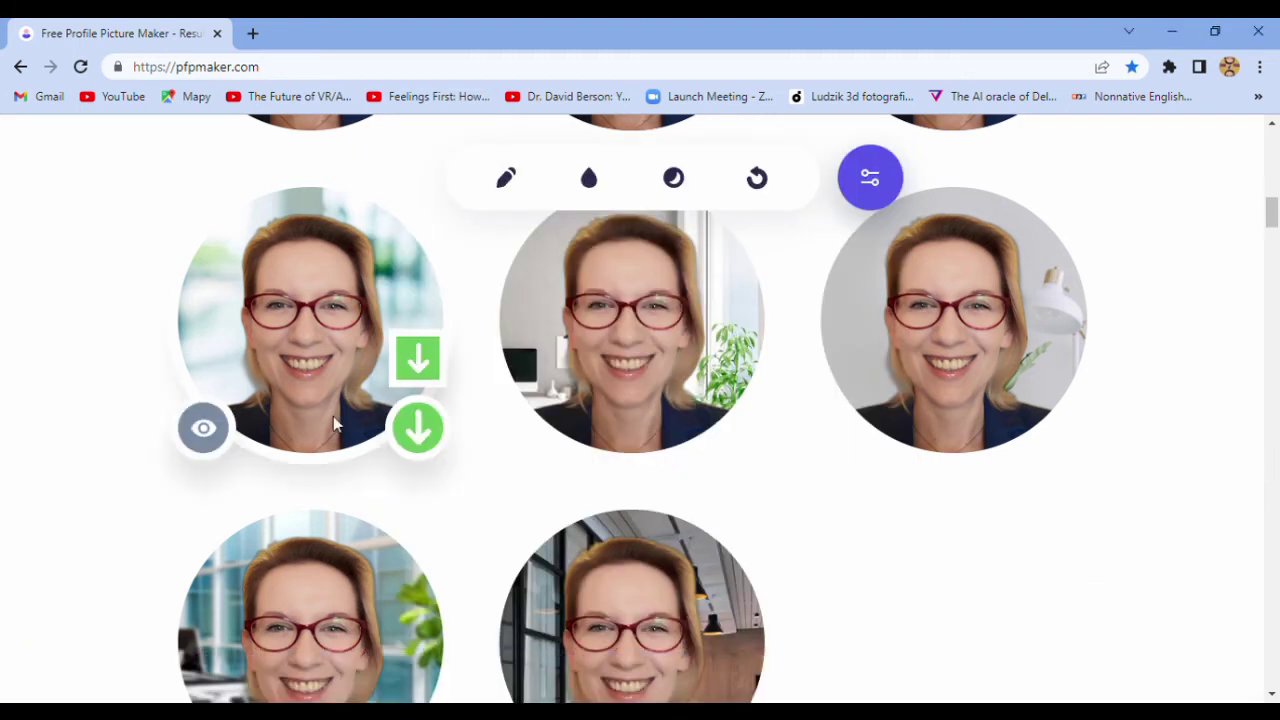
pyautogui.click(420, 427)
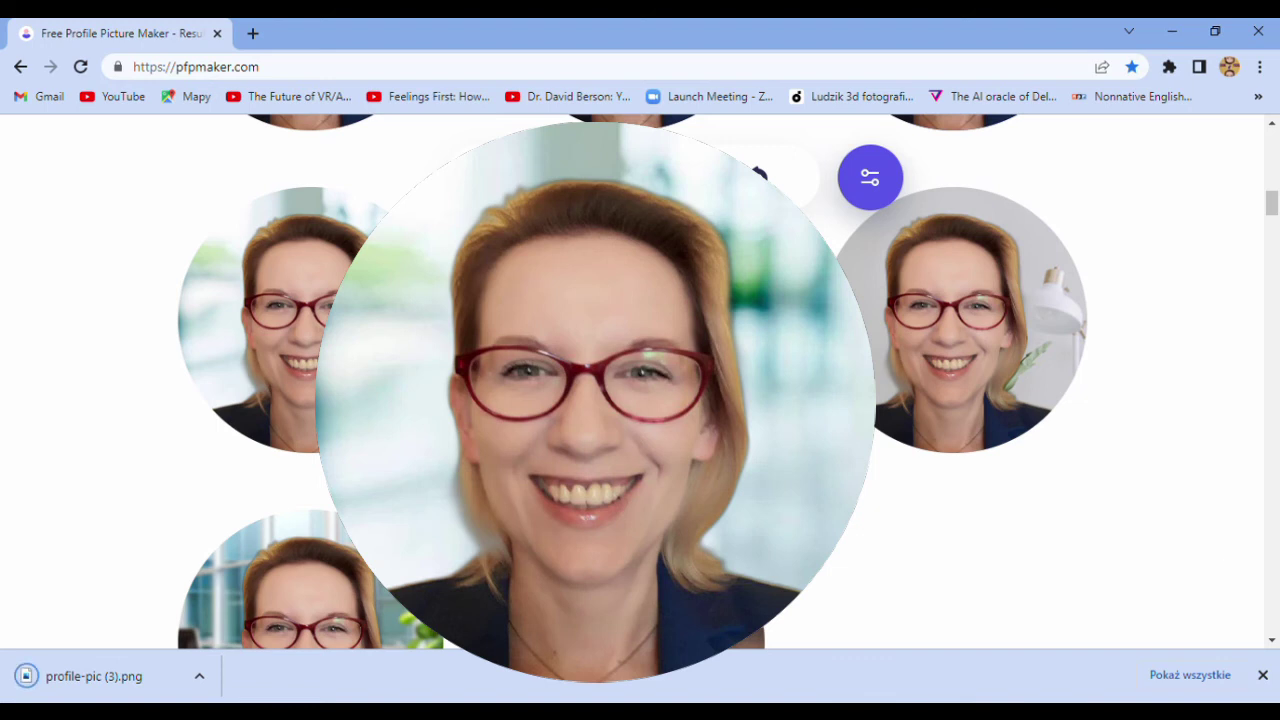
pyautogui.click(109, 684)
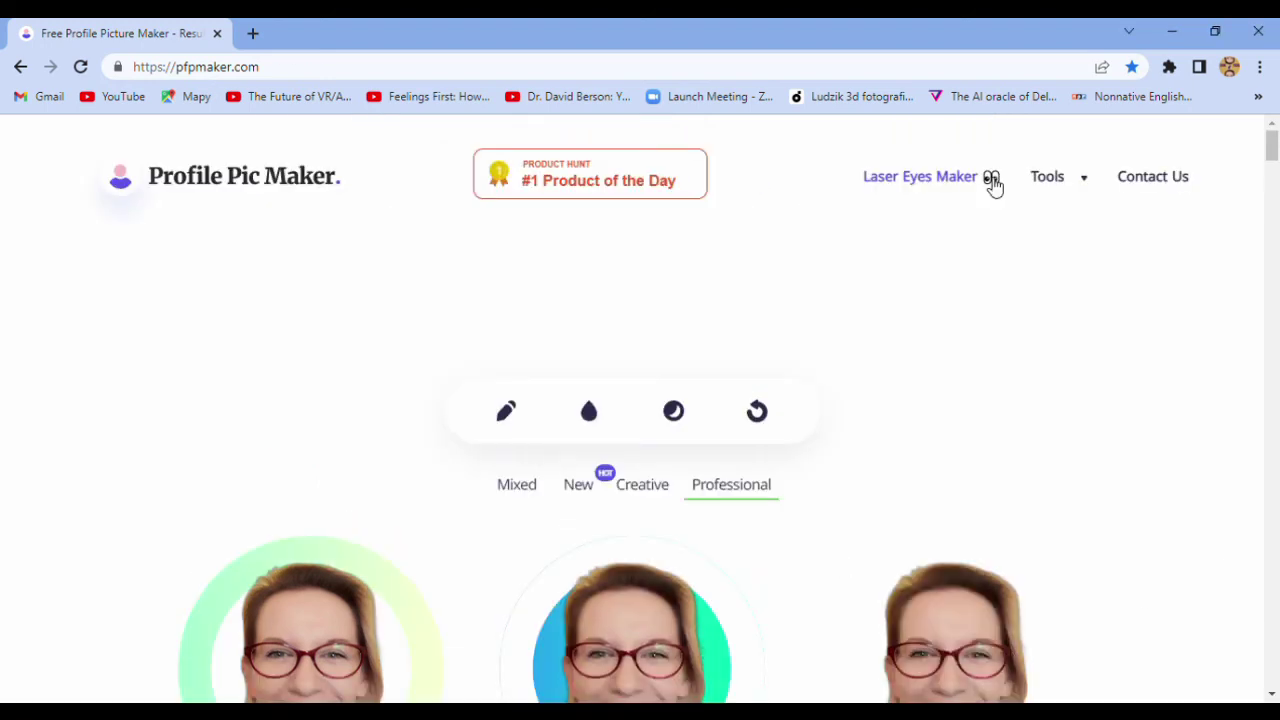
# In the Laser Eyes Maker, enlarge the laser box and position it over her eyes.
pyautogui.click(991, 186)
pyautogui.scroll(-2, 1120, 386)
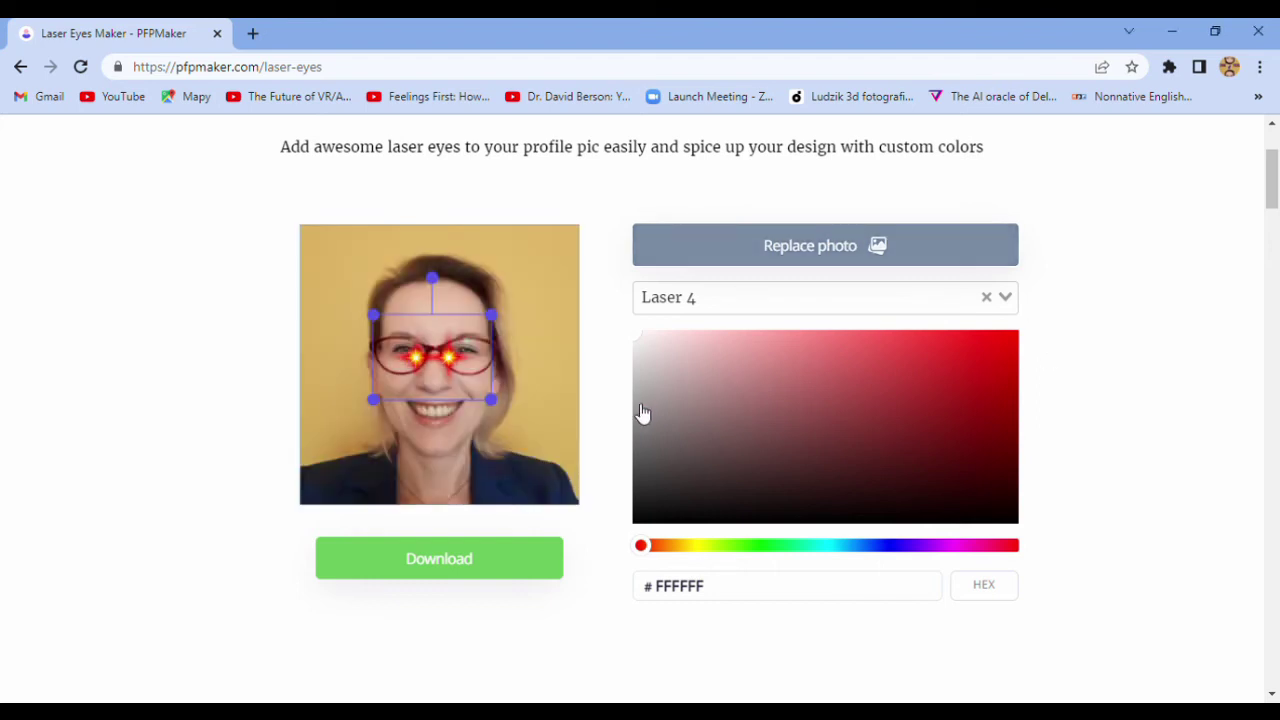
pyautogui.moveTo(492, 400); pyautogui.dragTo(560, 443)
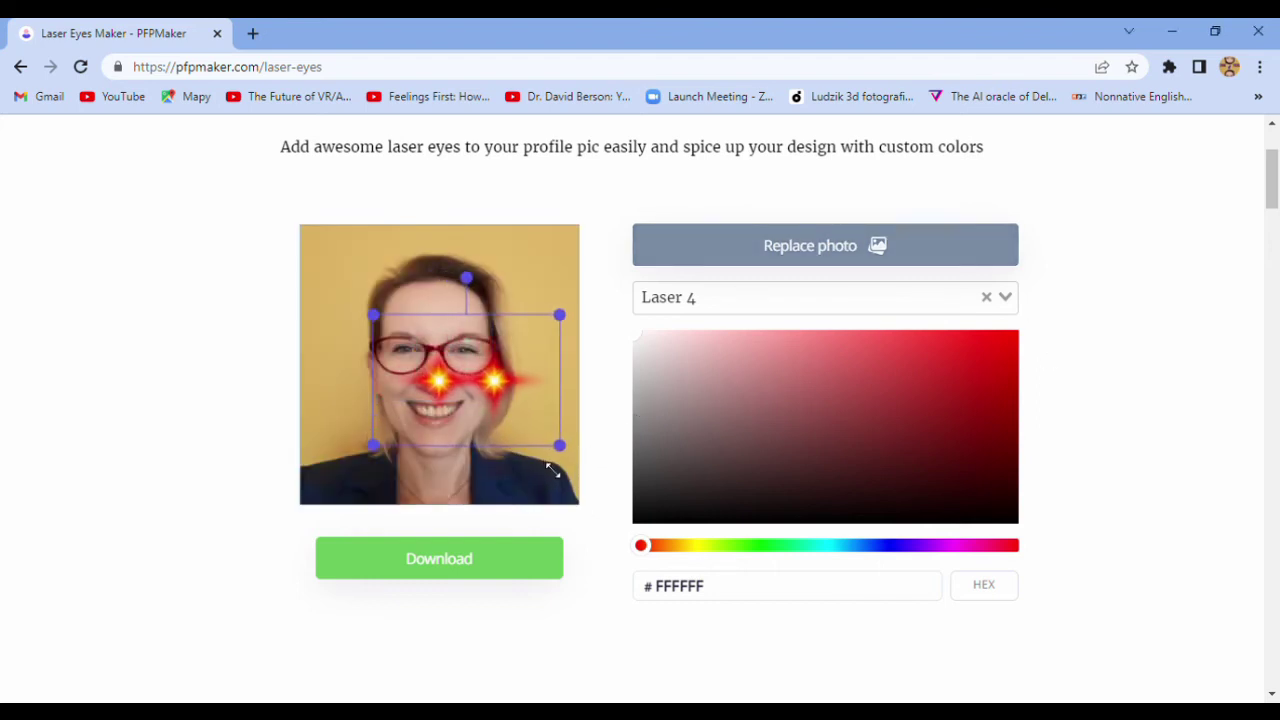
pyautogui.moveTo(508, 391); pyautogui.dragTo(480, 365)
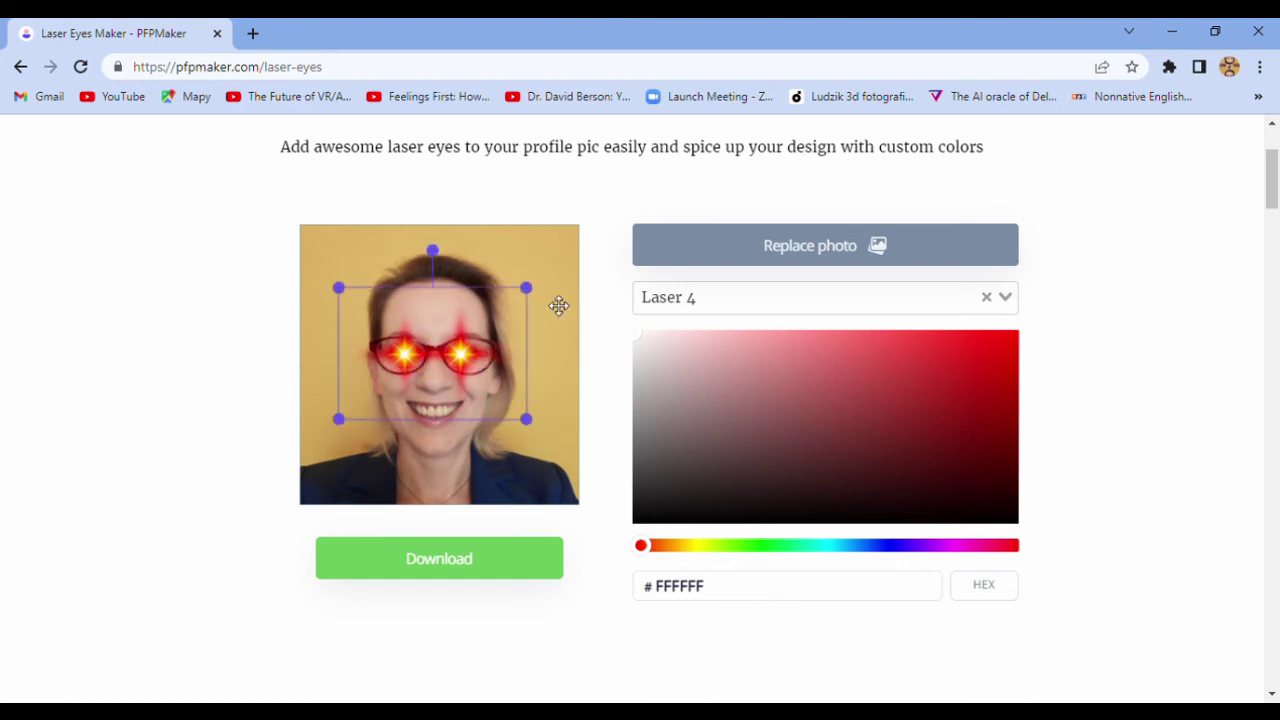
# Shift the laser hue to yellow, fine-tune the box size, and open laser-eyes.png.
pyautogui.moveTo(672, 546)
pyautogui.mouseDown()
pyautogui.moveTo(976, 562)
pyautogui.moveTo(749, 560)
pyautogui.mouseUp()
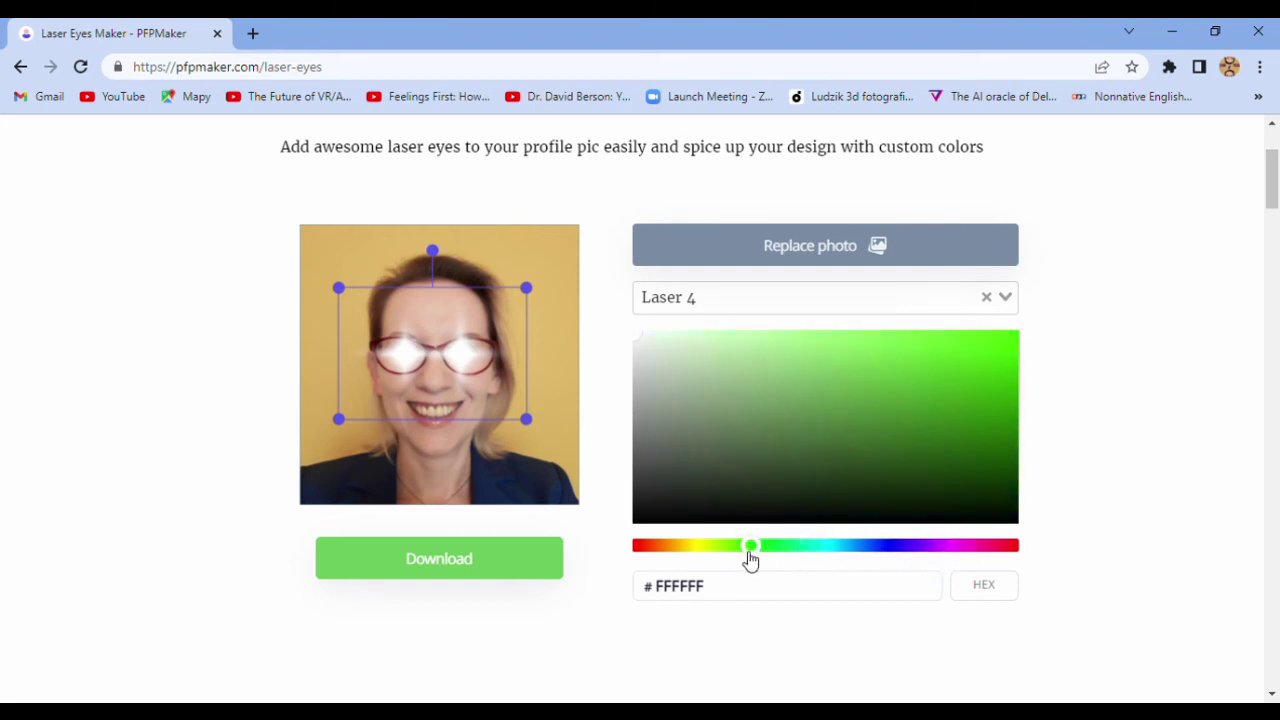
pyautogui.moveTo(531, 425); pyautogui.dragTo(538, 427)
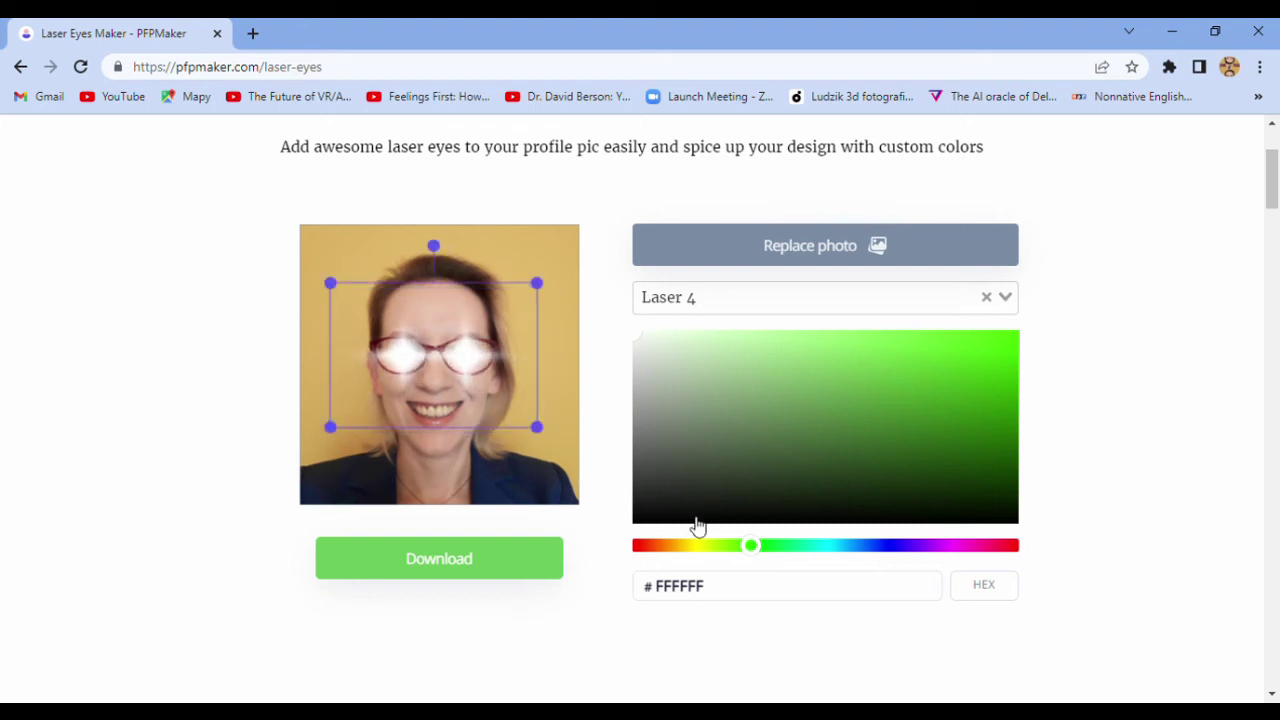
pyautogui.moveTo(760, 550); pyautogui.dragTo(700, 555)
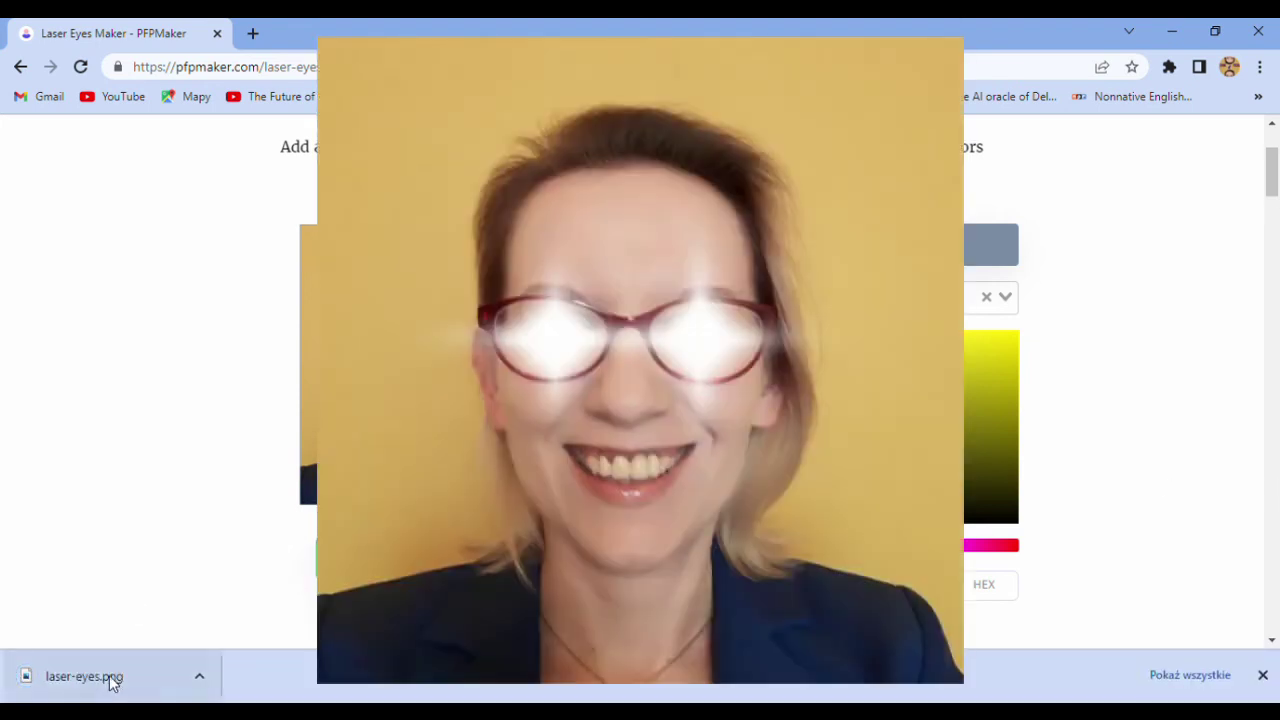
pyautogui.click(105, 676)
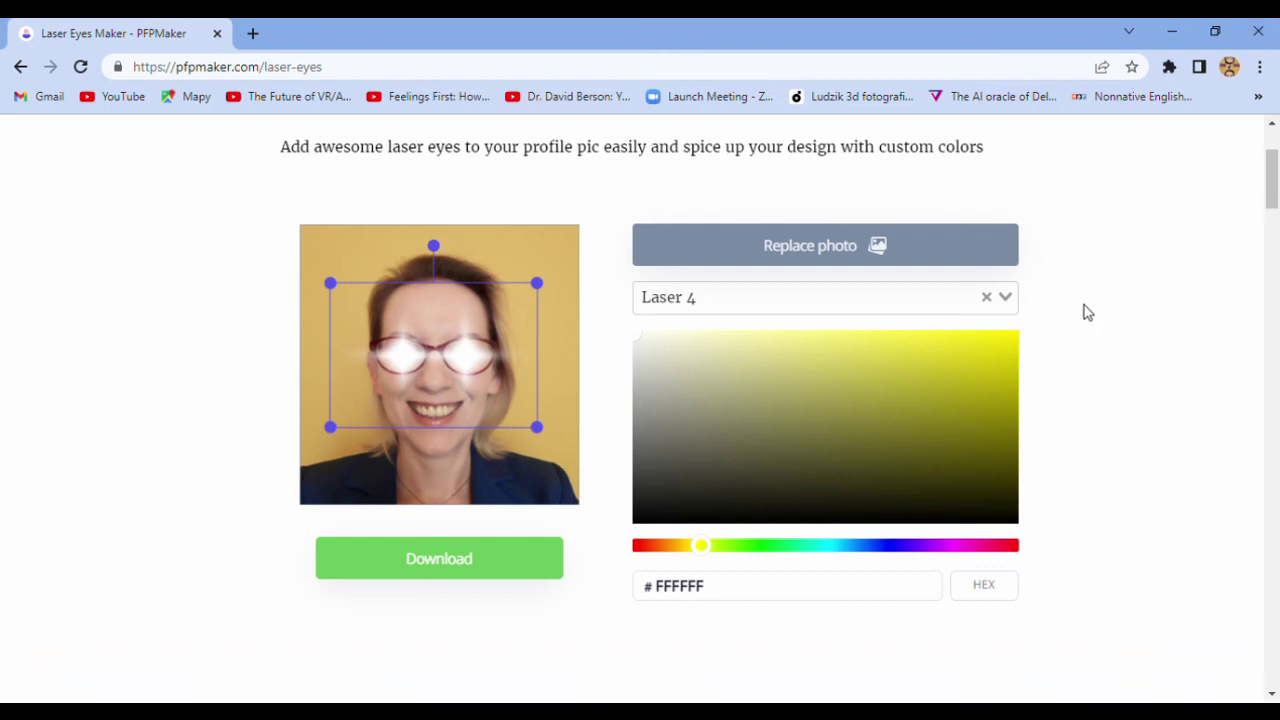
pyautogui.scroll(3, 1086, 311)
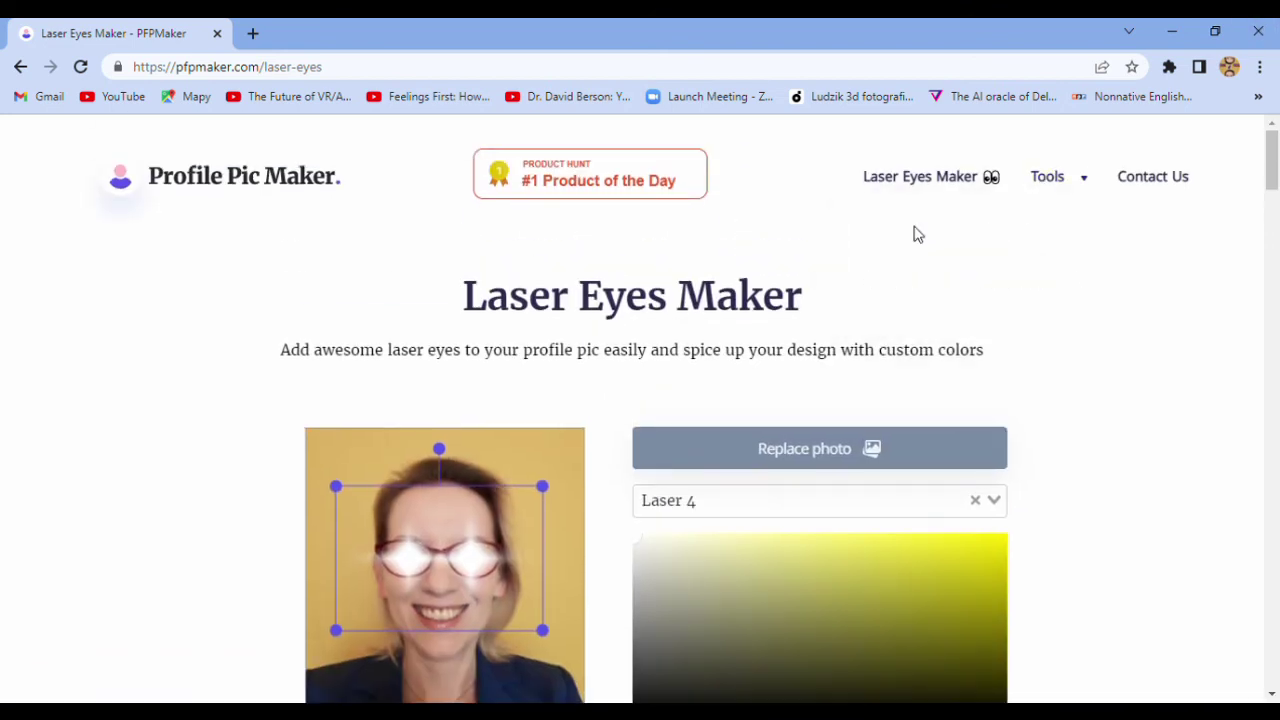
pyautogui.moveTo(1055, 176)
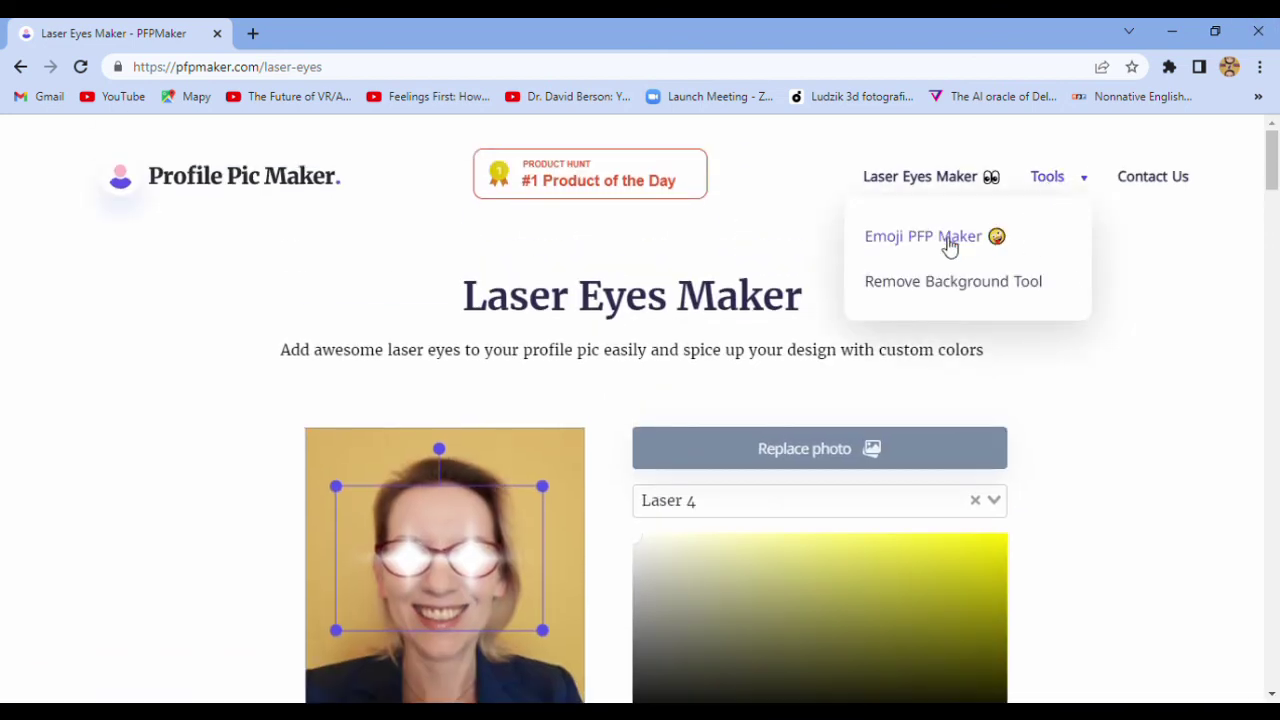
# Pick the smiling halo emoji in the Emoji PFP Maker.
pyautogui.click(949, 244)
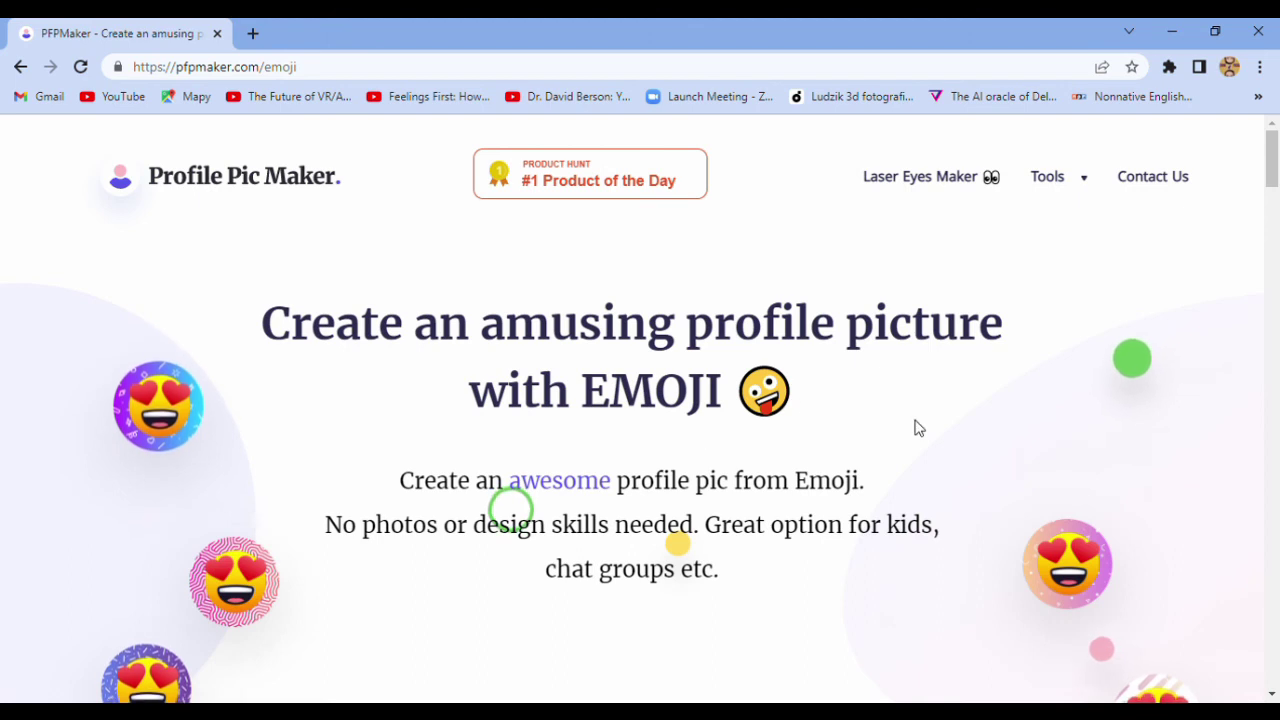
pyautogui.scroll(-3, 916, 428)
pyautogui.scroll(-2, 916, 428)
pyautogui.scroll(-2, 916, 428)
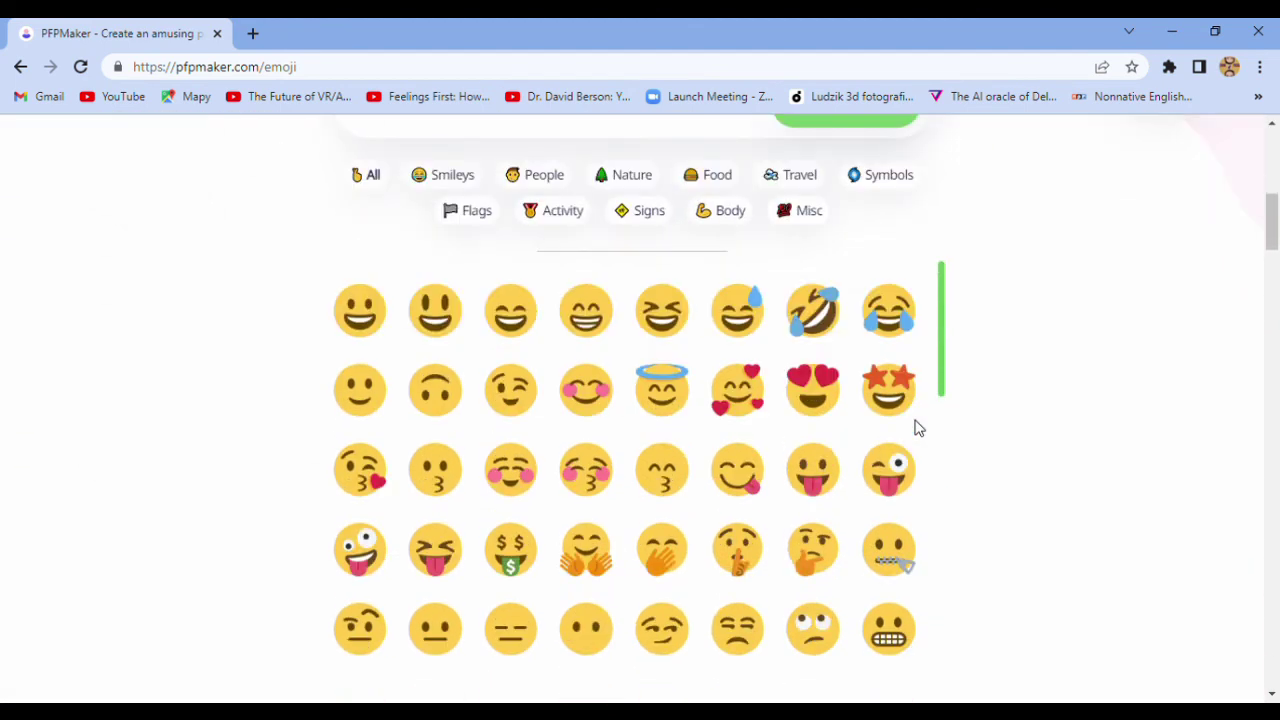
pyautogui.scroll(-1, 980, 428)
pyautogui.click(654, 317)
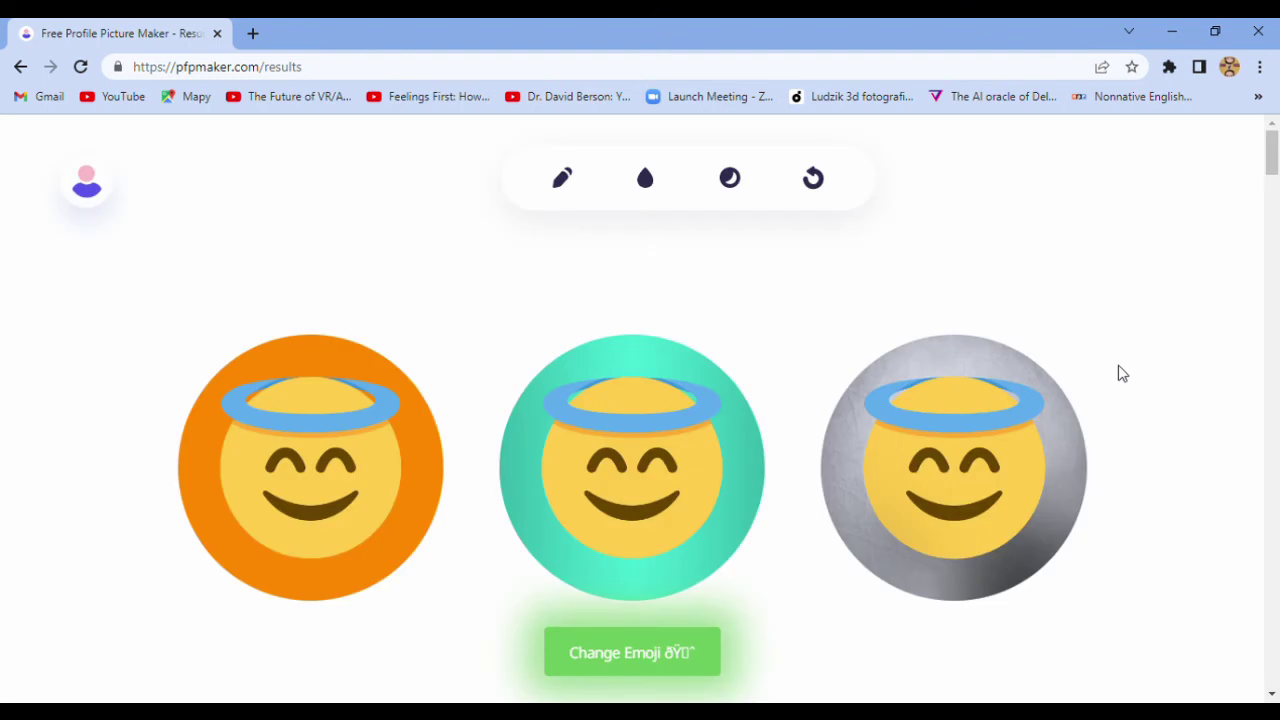
# Try a light-blue gradient background on the halo emoji.
pyautogui.scroll(-2, 1121, 373)
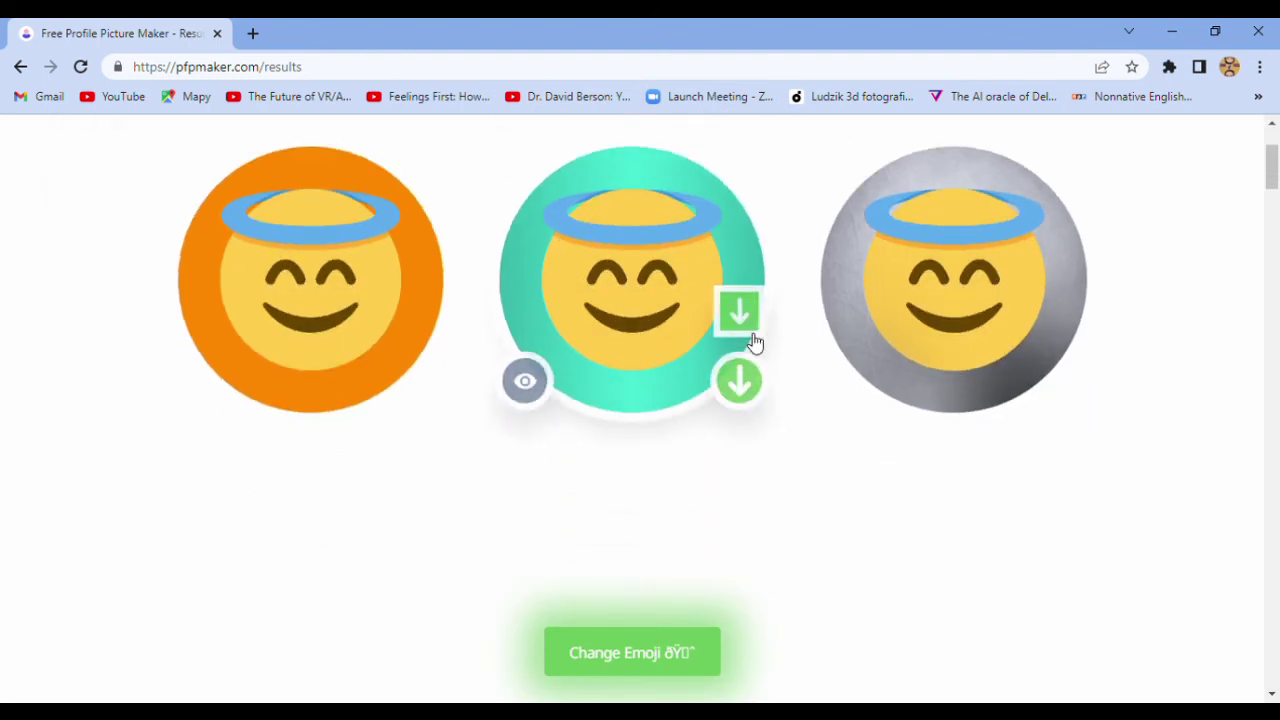
pyautogui.moveTo(632, 467)
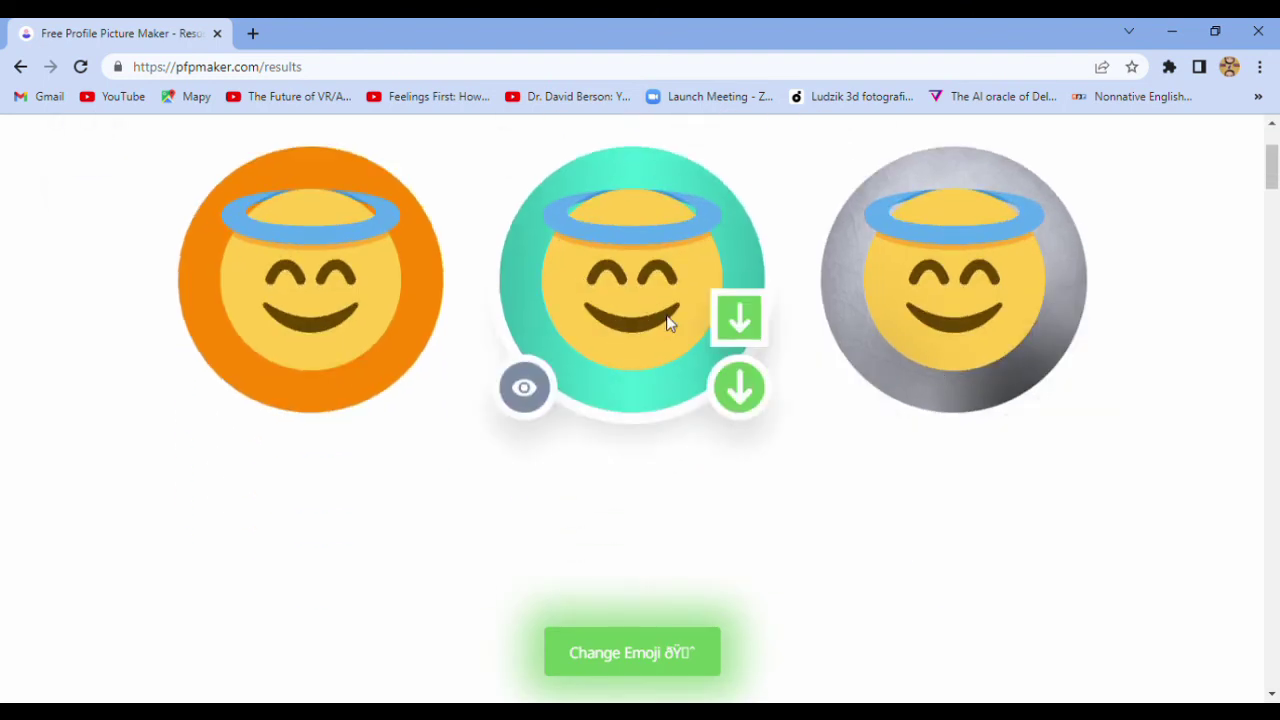
pyautogui.scroll(1, 693, 302)
pyautogui.click(645, 180)
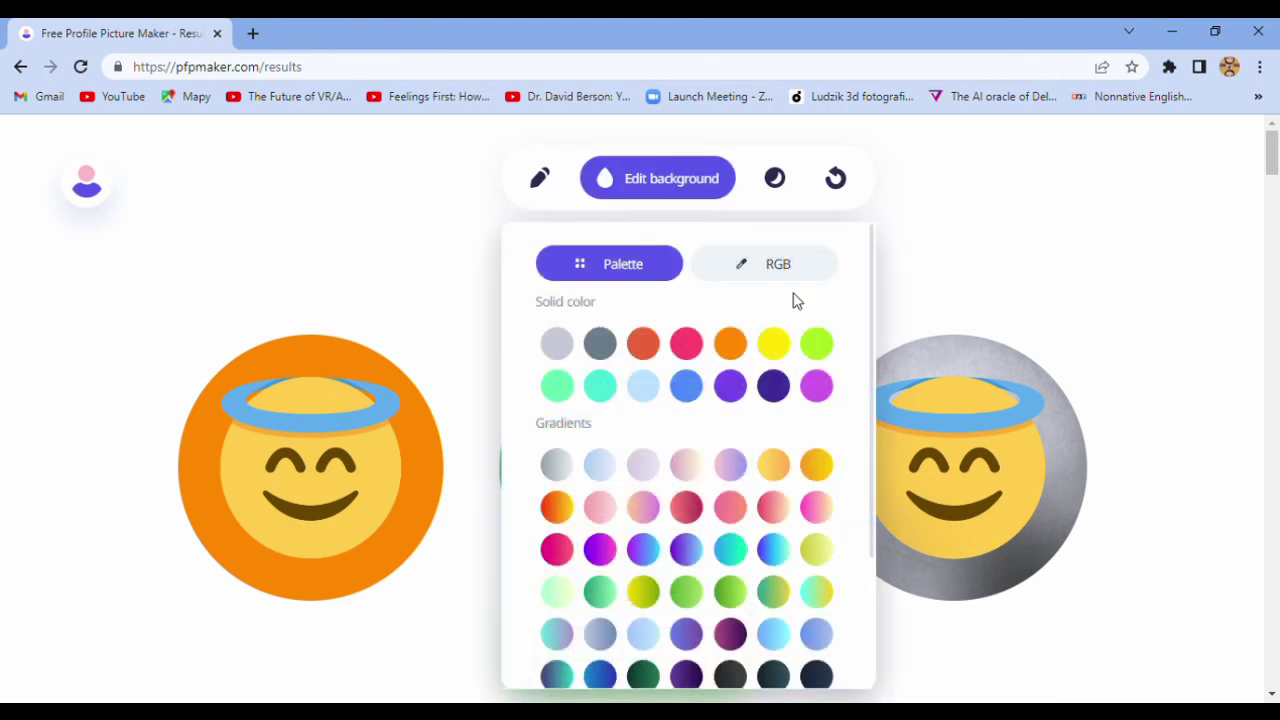
pyautogui.click(600, 477)
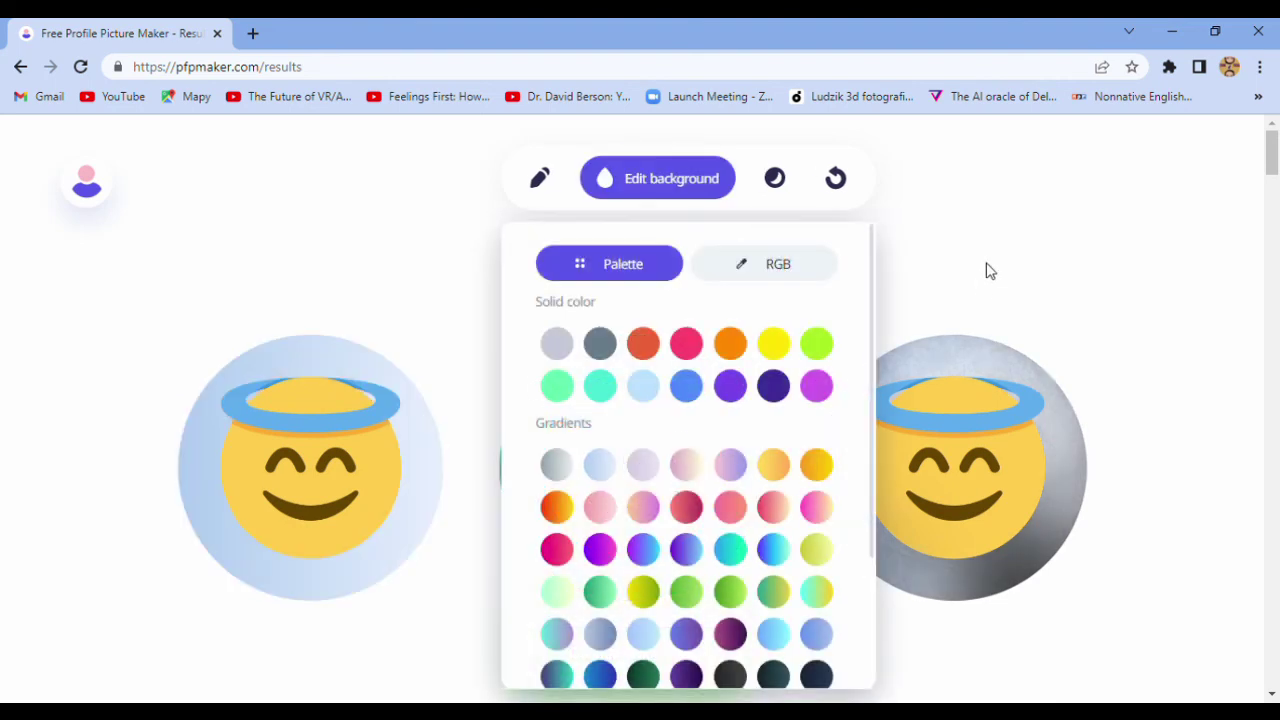
pyautogui.click(986, 271)
# Apply the pastel abstract background and download the halo emoji as profile-pic (5).png.
pyautogui.scroll(-2, 1075, 330)
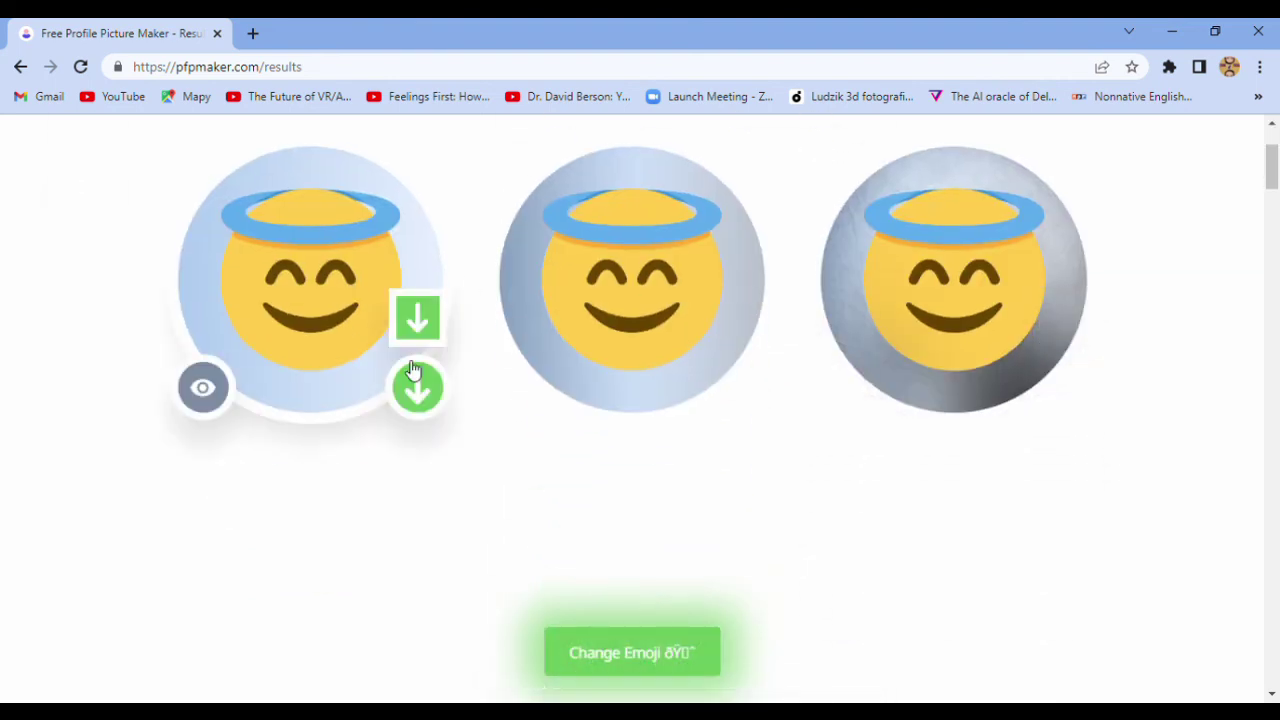
pyautogui.scroll(2, 611, 490)
pyautogui.click(642, 180)
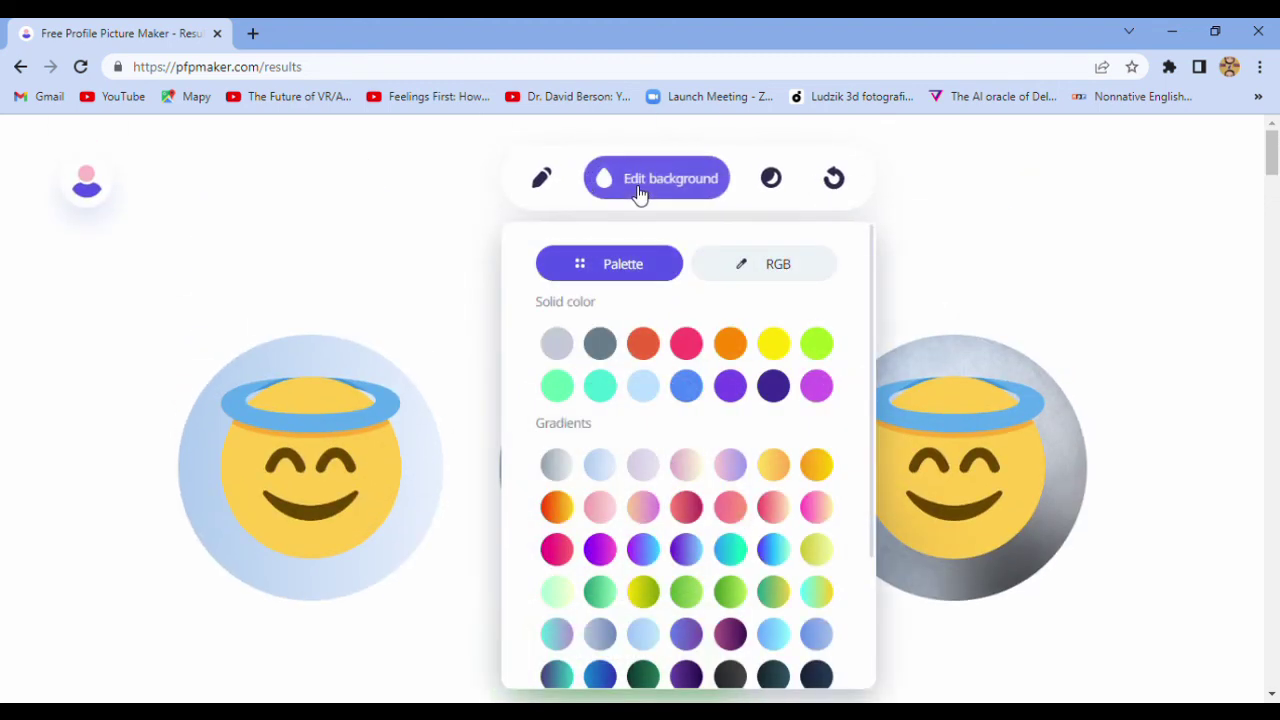
pyautogui.scroll(-2, 757, 457)
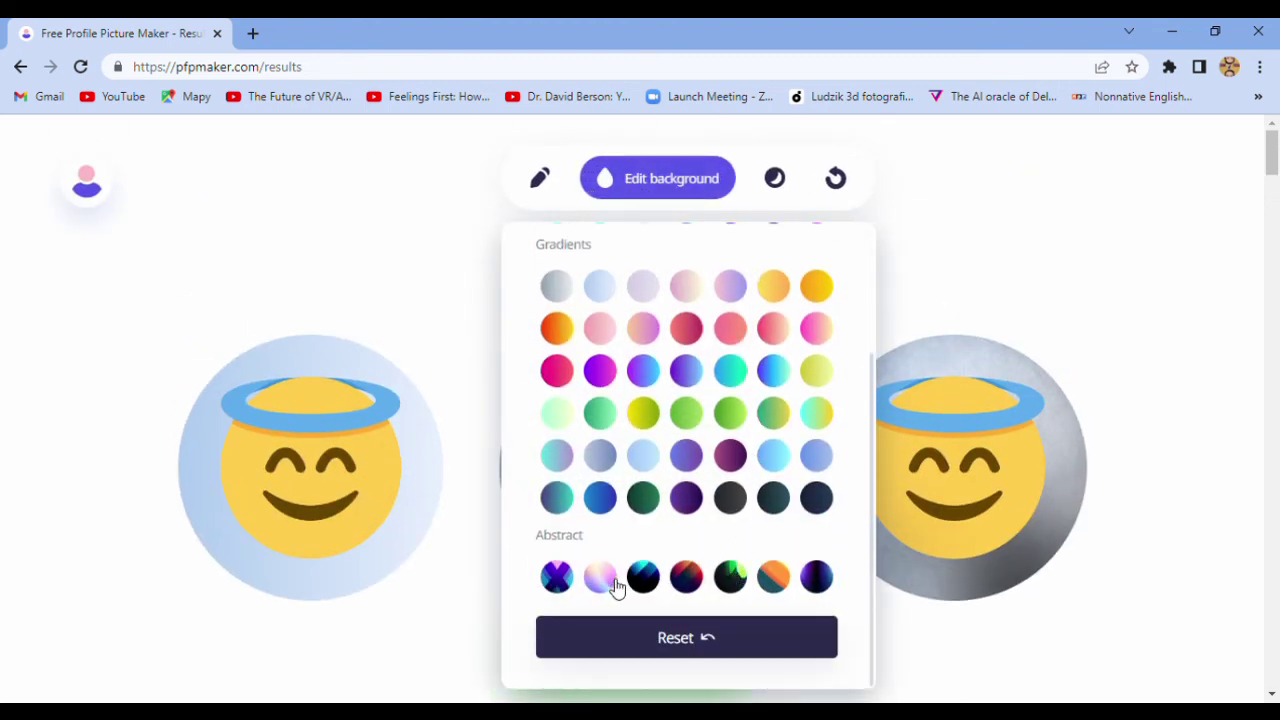
pyautogui.click(602, 578)
pyautogui.click(1080, 277)
pyautogui.moveTo(310, 468)
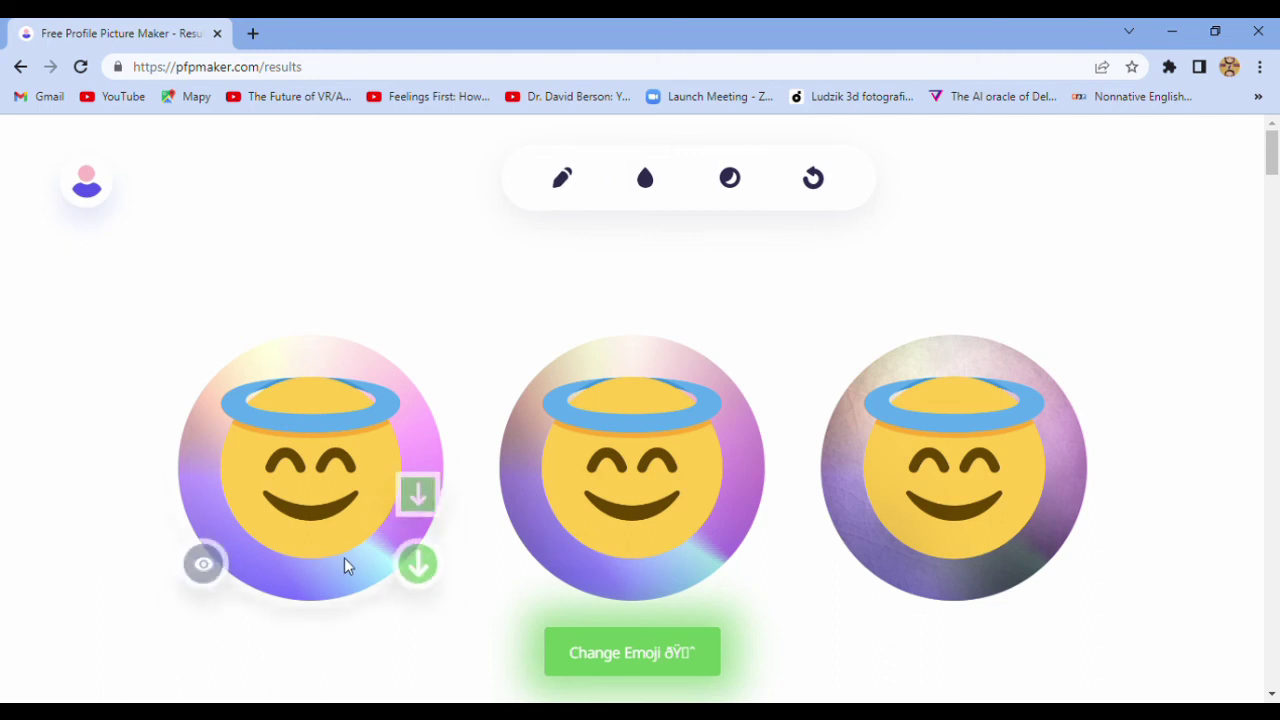
pyautogui.click(408, 585)
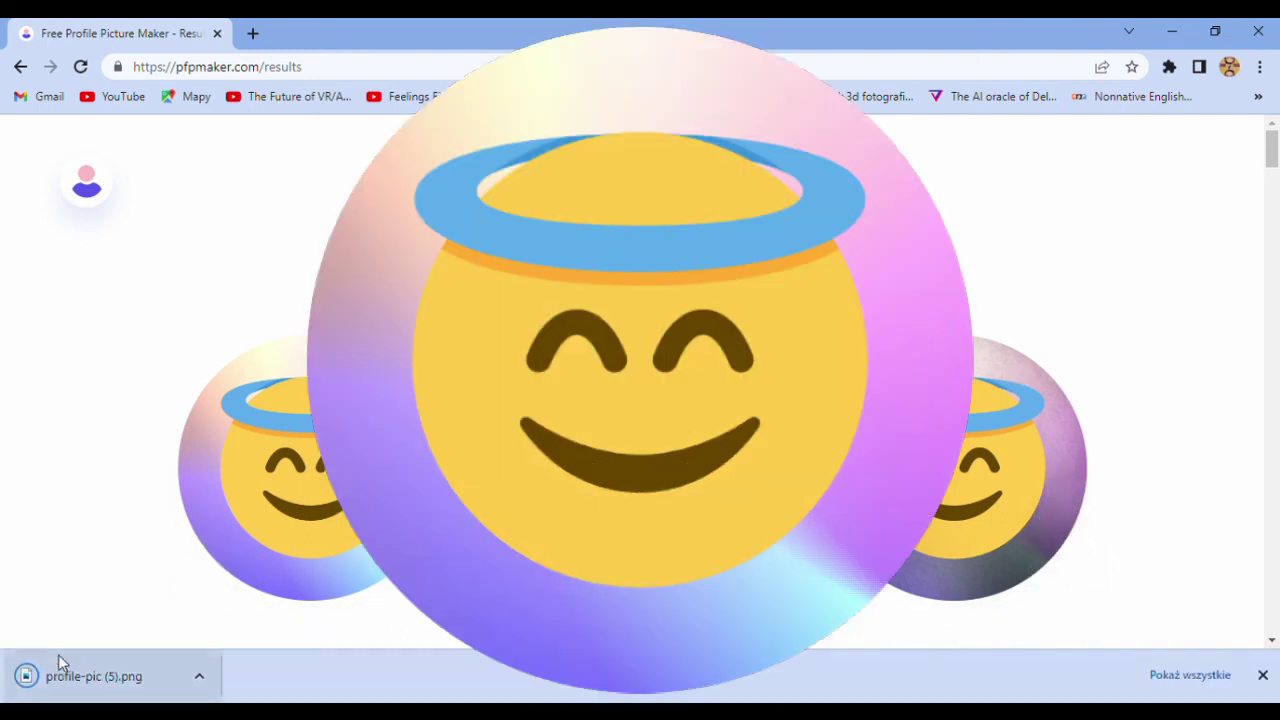
pyautogui.click(110, 680)
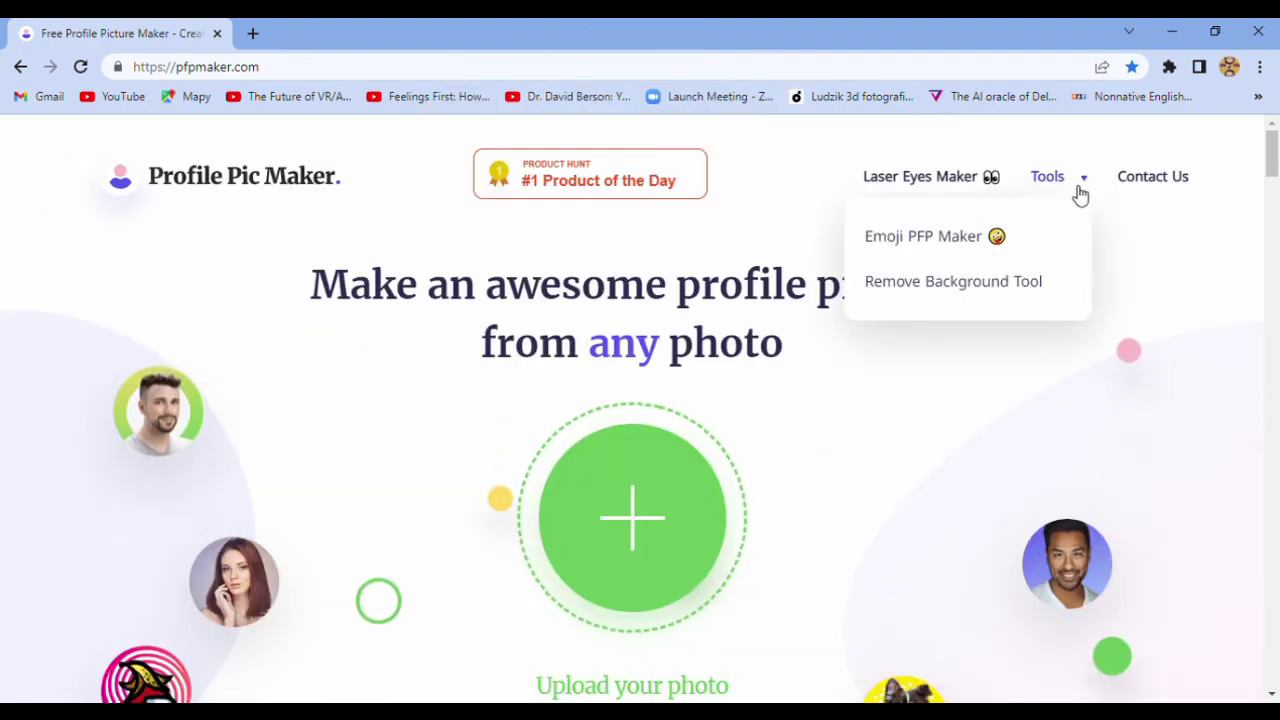
pyautogui.moveTo(1048, 176)
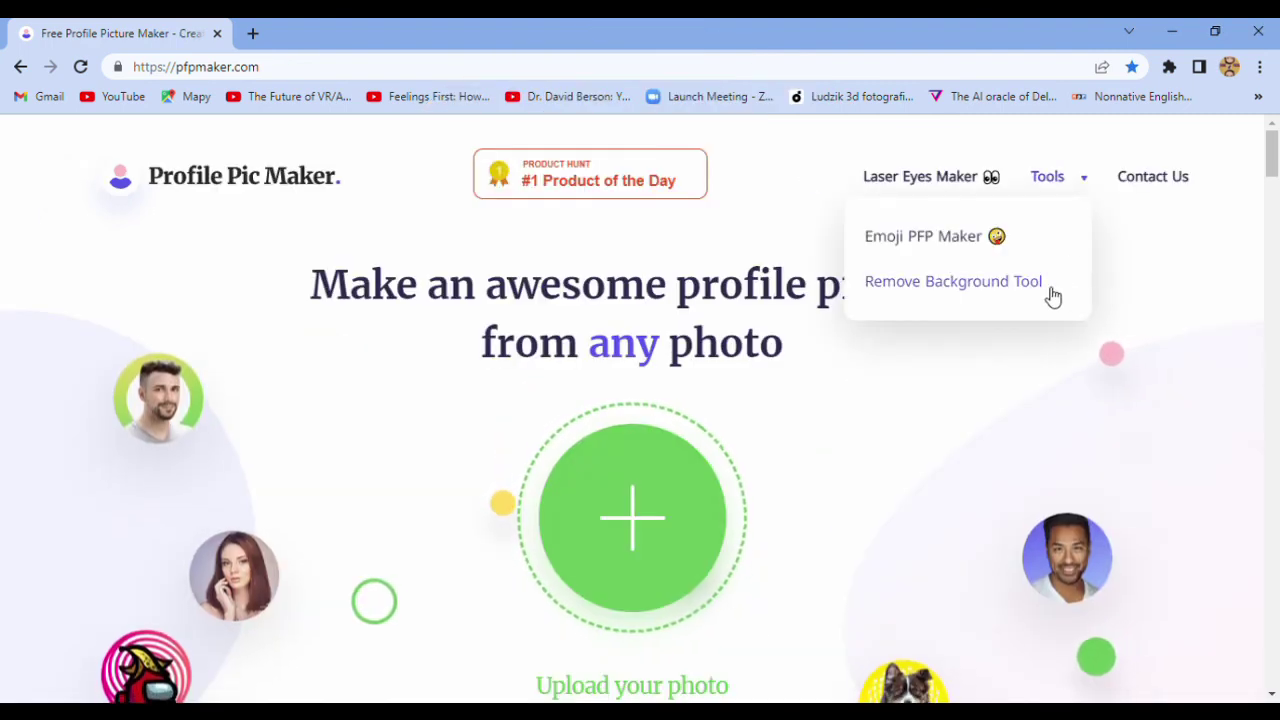
# Cut the red-sweater portrait out with the Remove Background Tool and download the transparent PNG.
pyautogui.click(940, 284)
pyautogui.scroll(-4, 1070, 393)
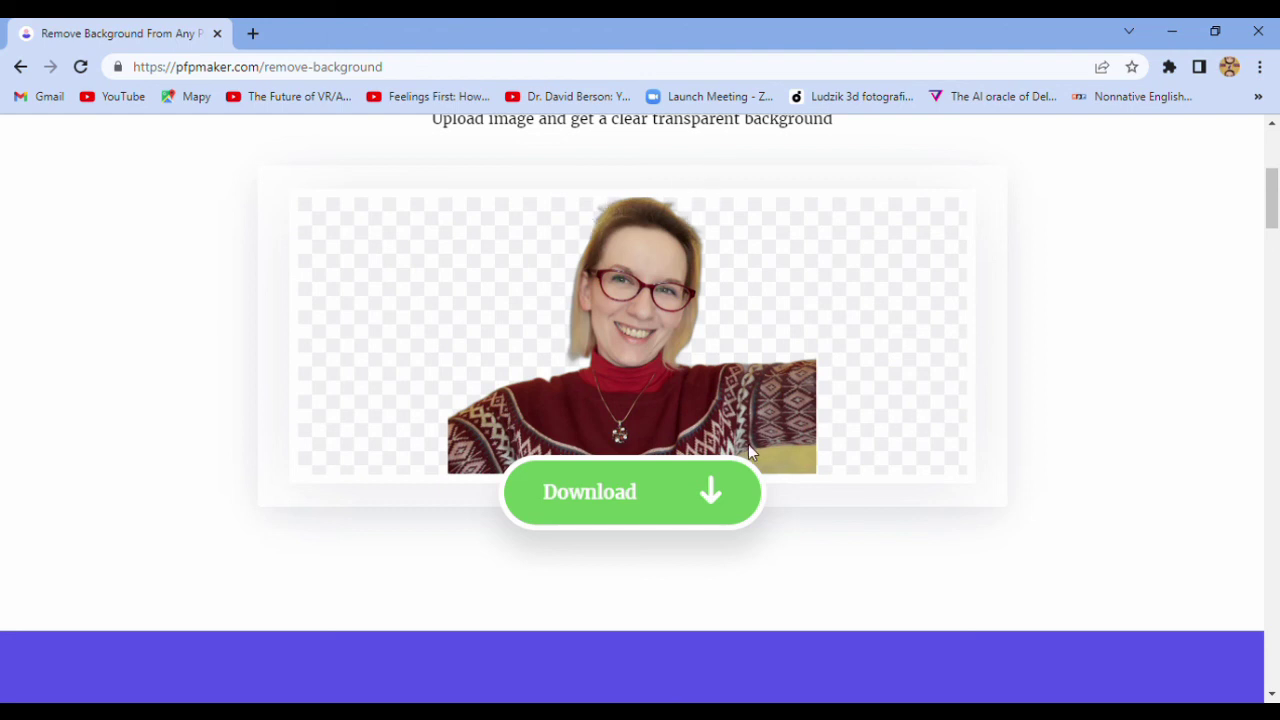
pyautogui.click(720, 494)
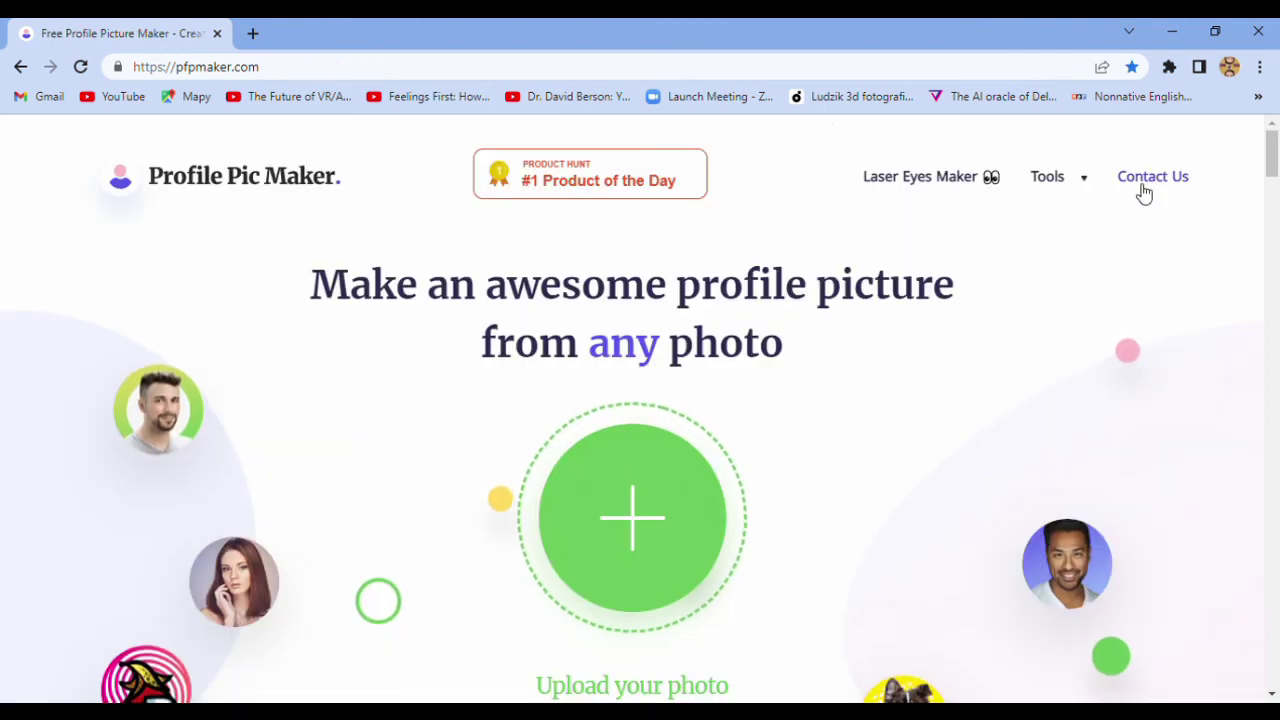
# Show the Contact us page with its team blurb and contact email link.
pyautogui.click(1142, 190)
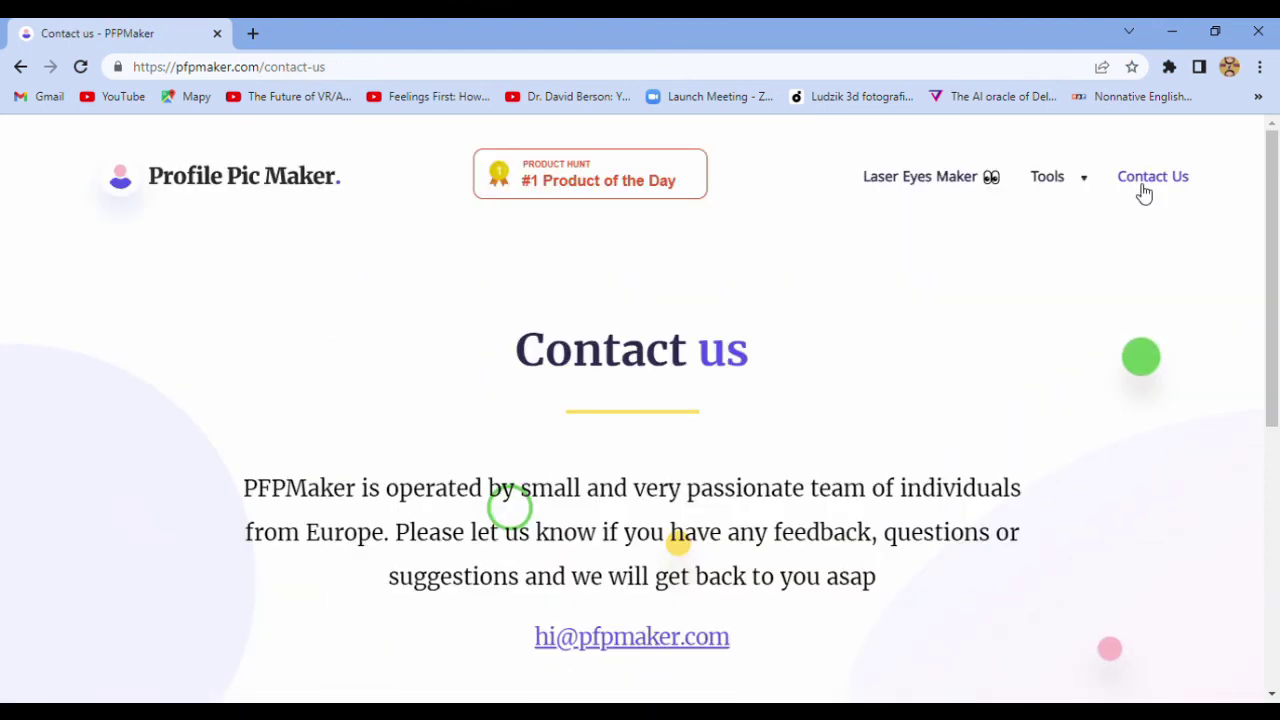
pyautogui.scroll(-1, 1185, 516)
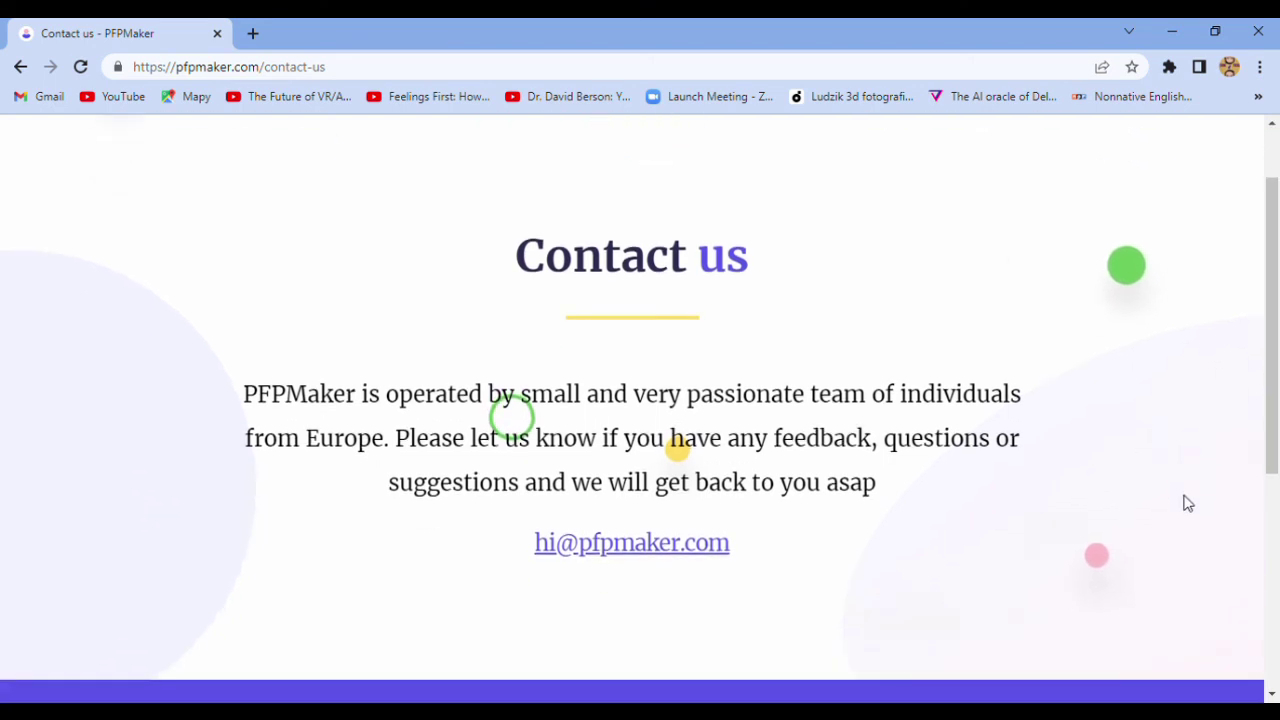